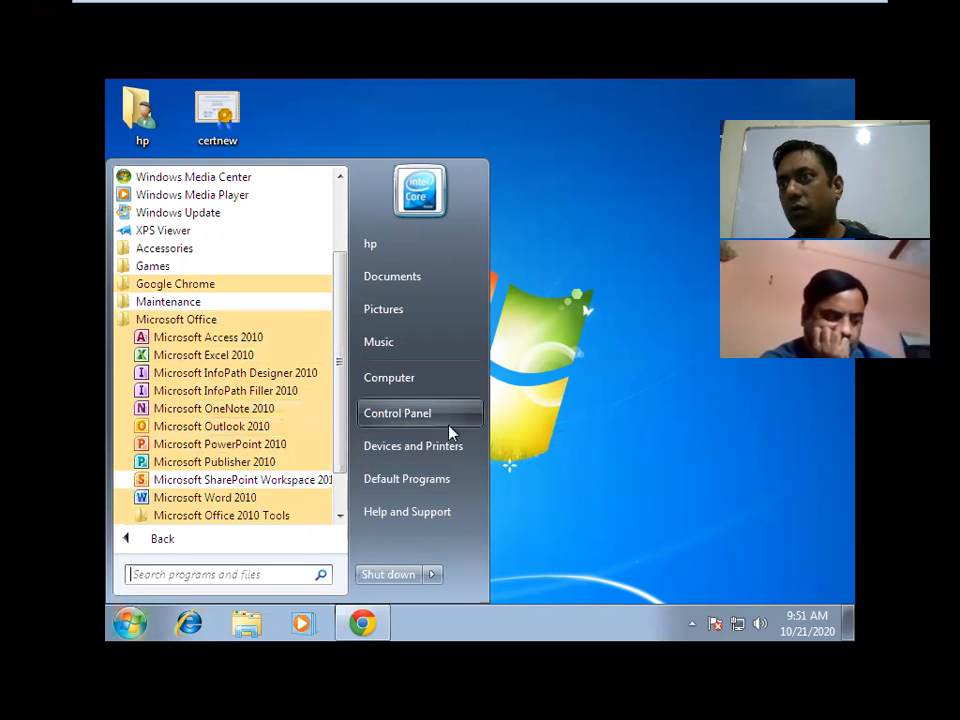
Close the Start menu and bring up the Chrome Gmail window, then minimize it.
{"action": "left_click", "coordinate": [570, 439]}
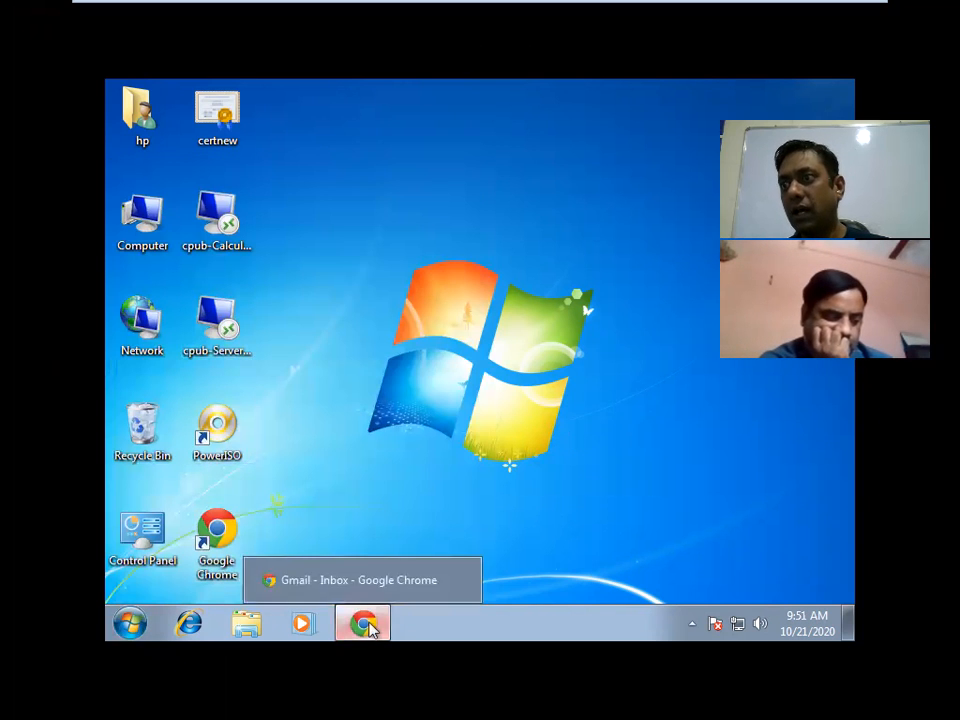
{"action": "left_click", "coordinate": [364, 625]}
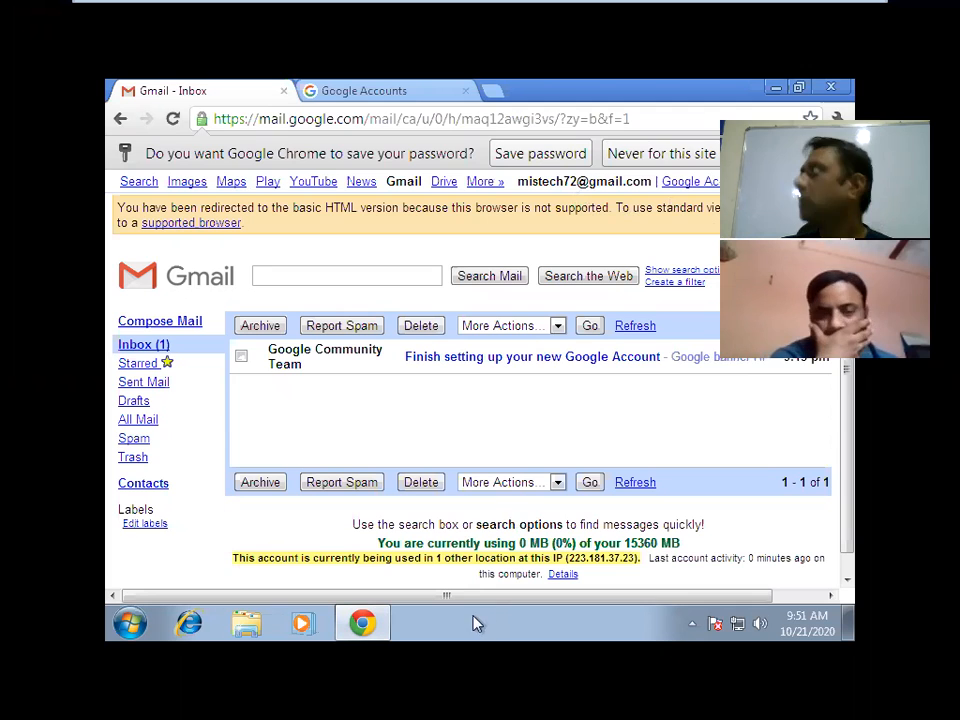
{"action": "left_click", "coordinate": [383, 626]}
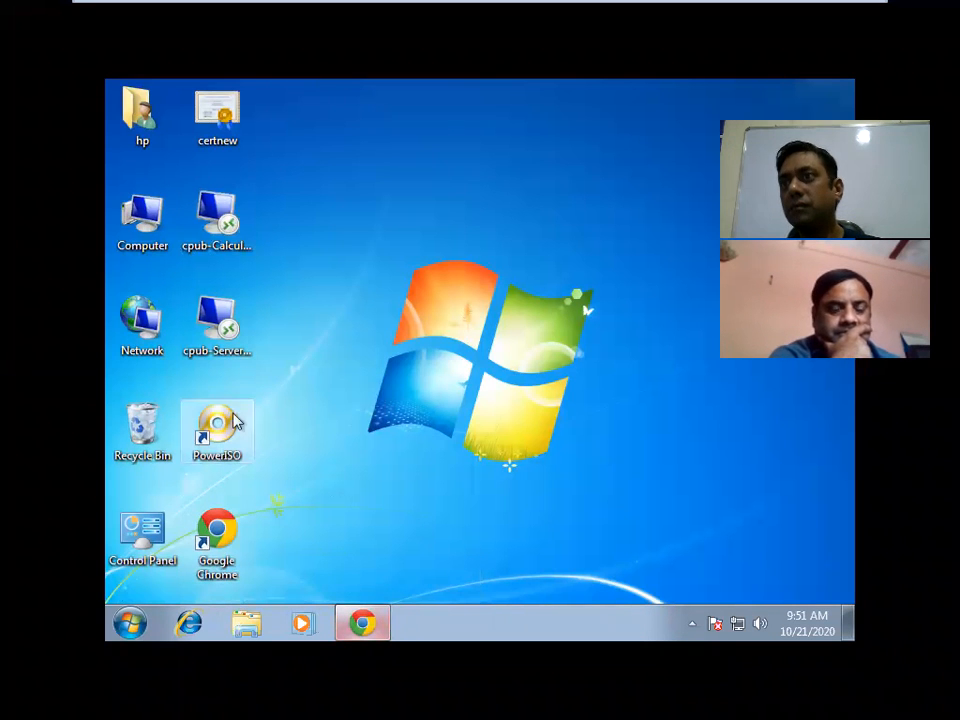
{"action": "left_click", "coordinate": [131, 625]}
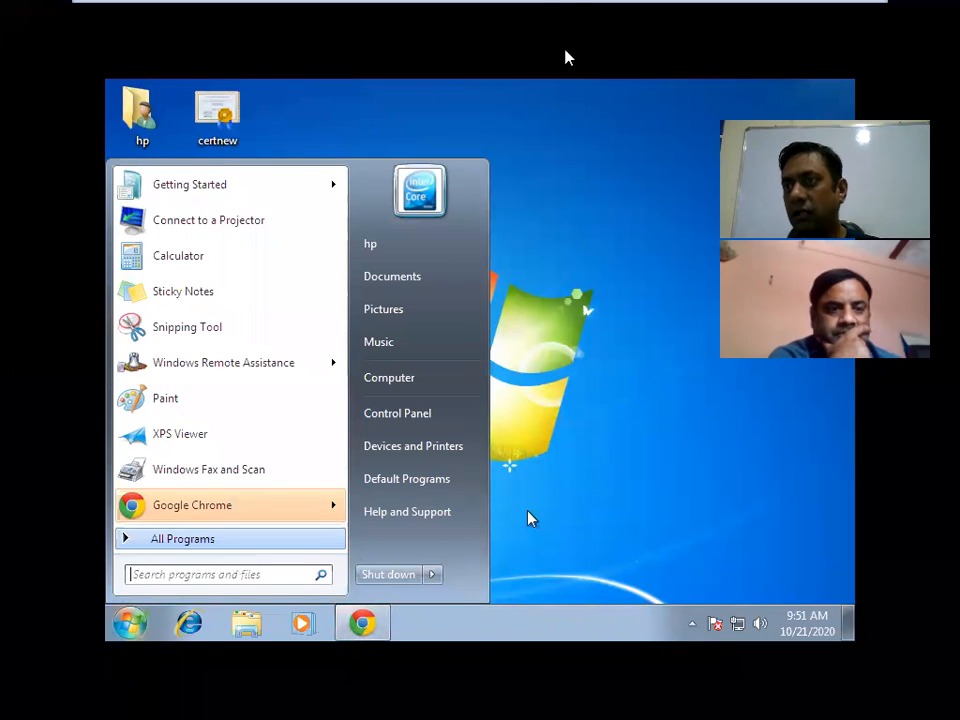
{"action": "left_click", "coordinate": [558, 193]}
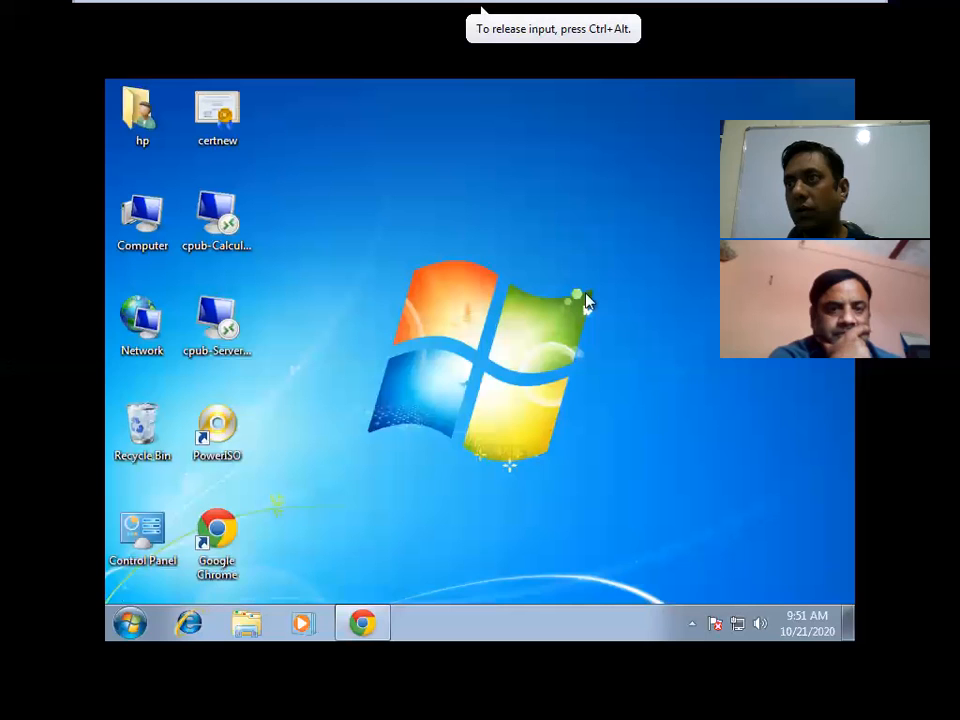
Minimize the VMware virtual machine to the host desktop, then restore the Windows 7 VM.
{"action": "mouse_move", "coordinate": [611, 5]}
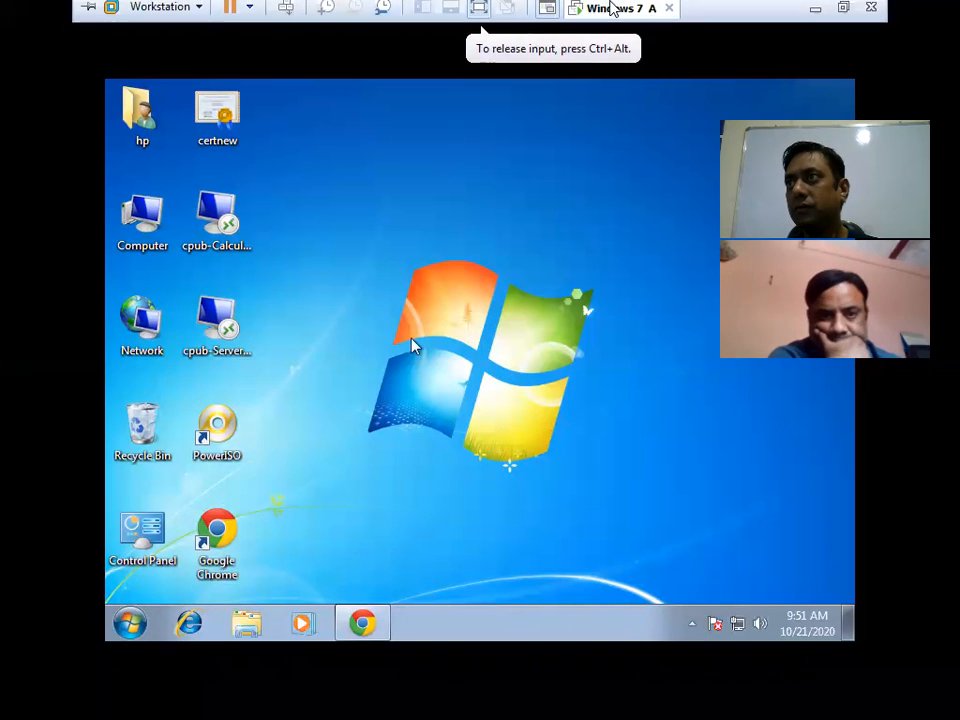
{"action": "left_click", "coordinate": [817, 12]}
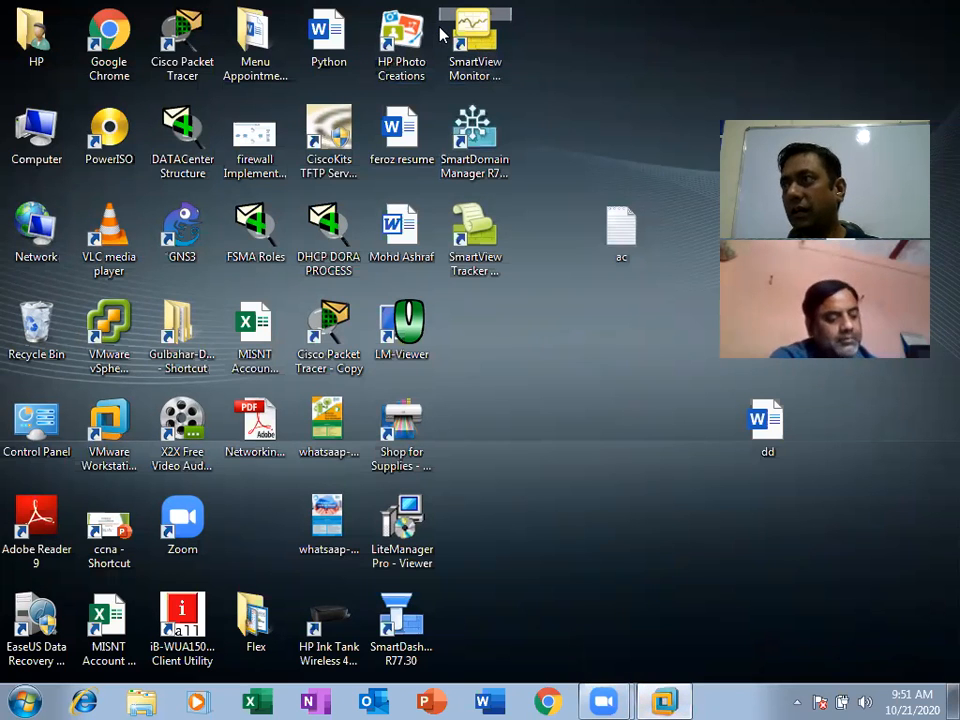
{"action": "left_click", "coordinate": [675, 700]}
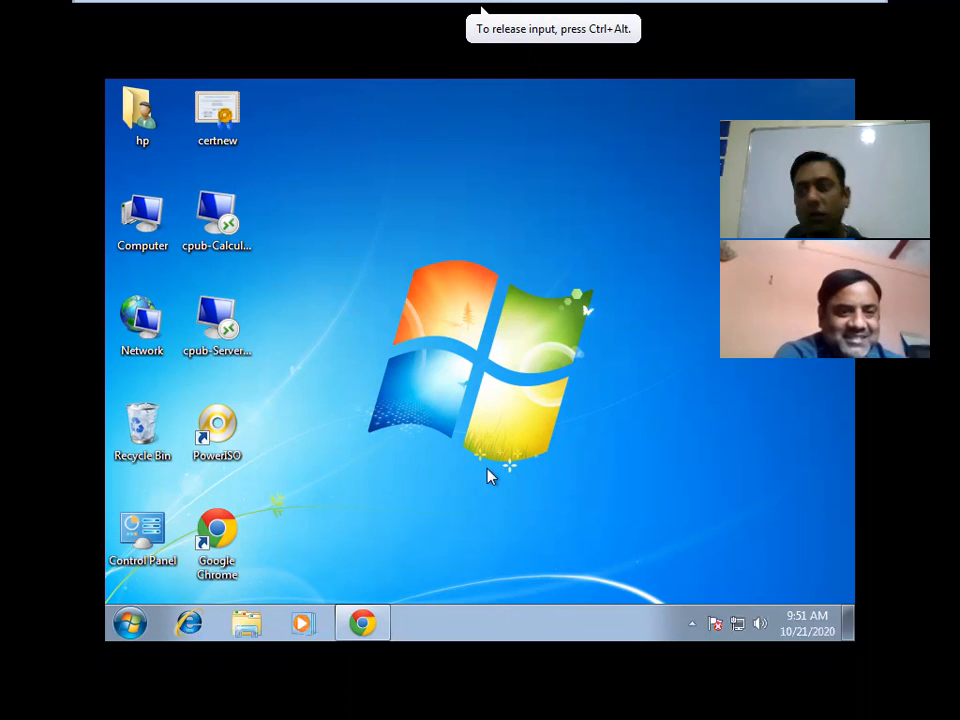
Launch Microsoft Outlook 2010 from All Programs > Microsoft Office.
{"action": "left_click", "coordinate": [129, 623]}
{"action": "left_click", "coordinate": [190, 545]}
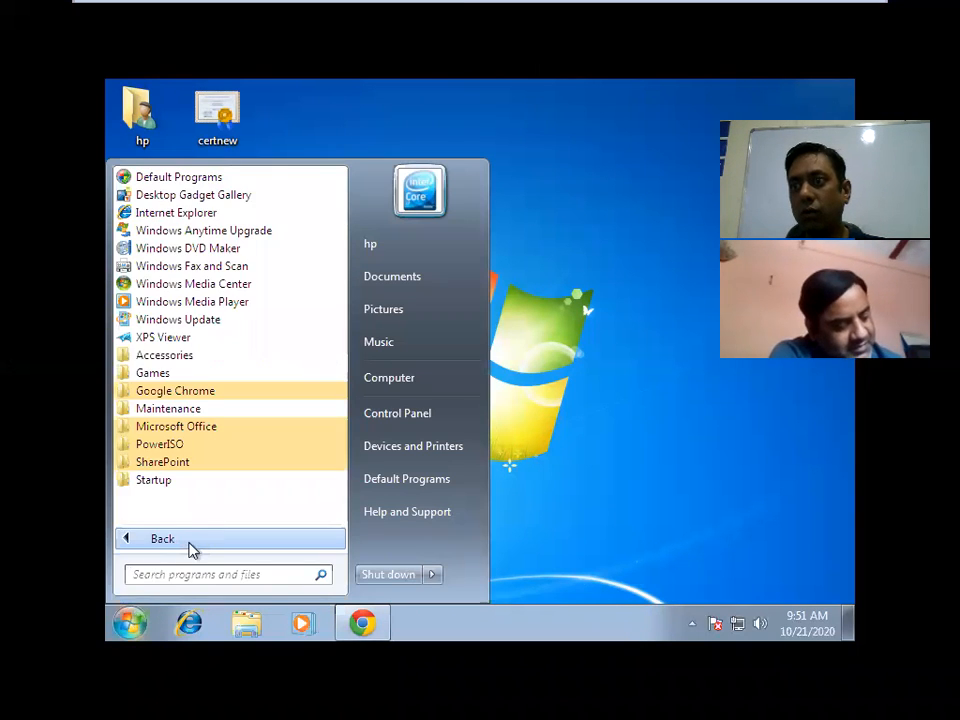
{"action": "left_click", "coordinate": [194, 431]}
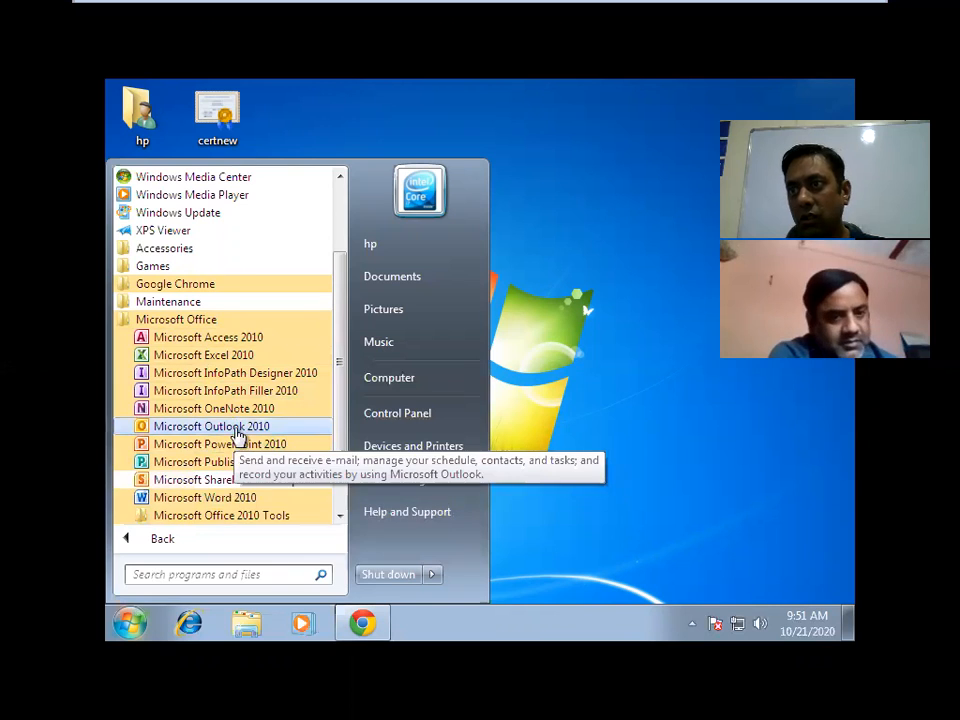
{"action": "left_click", "coordinate": [236, 431]}
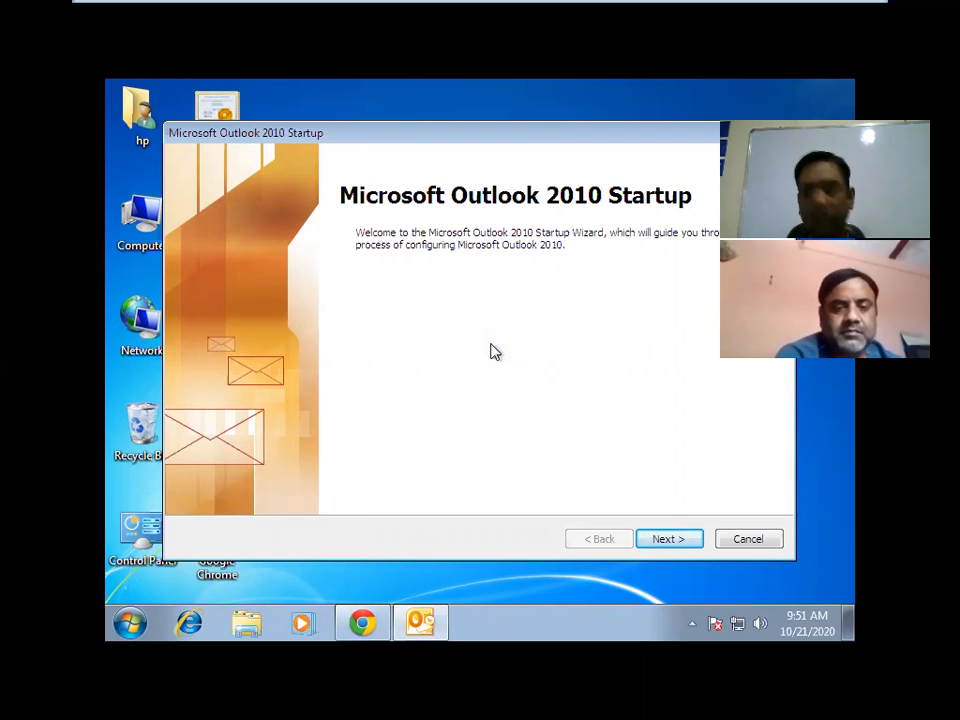
Move past the welcome page and confirm Yes to setting up an e-mail account.
{"action": "left_click", "coordinate": [681, 540]}
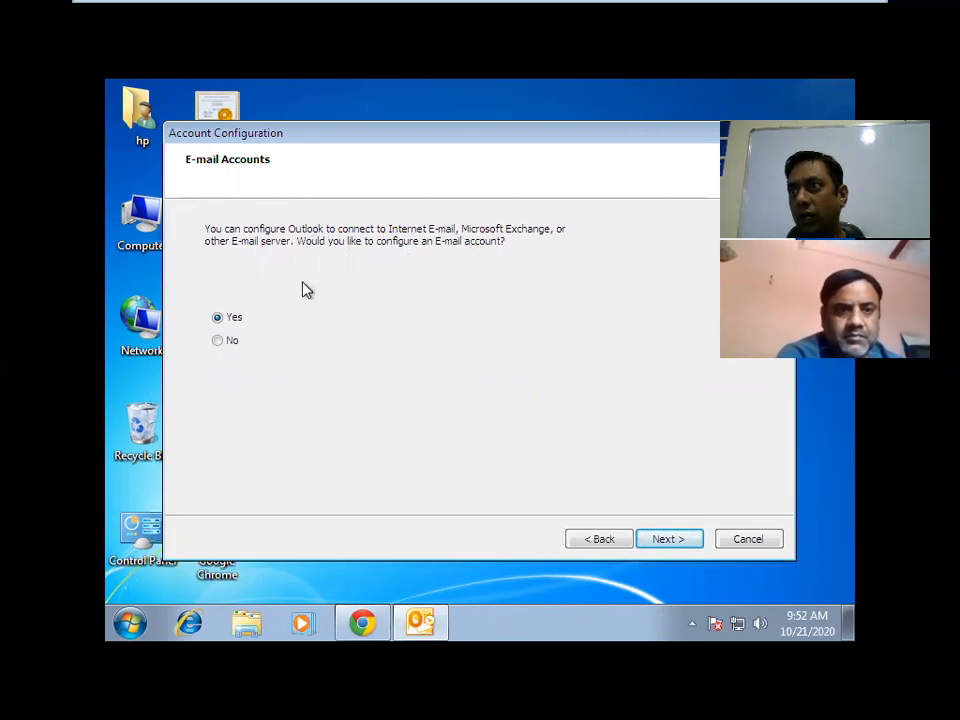
{"action": "left_click", "coordinate": [670, 540]}
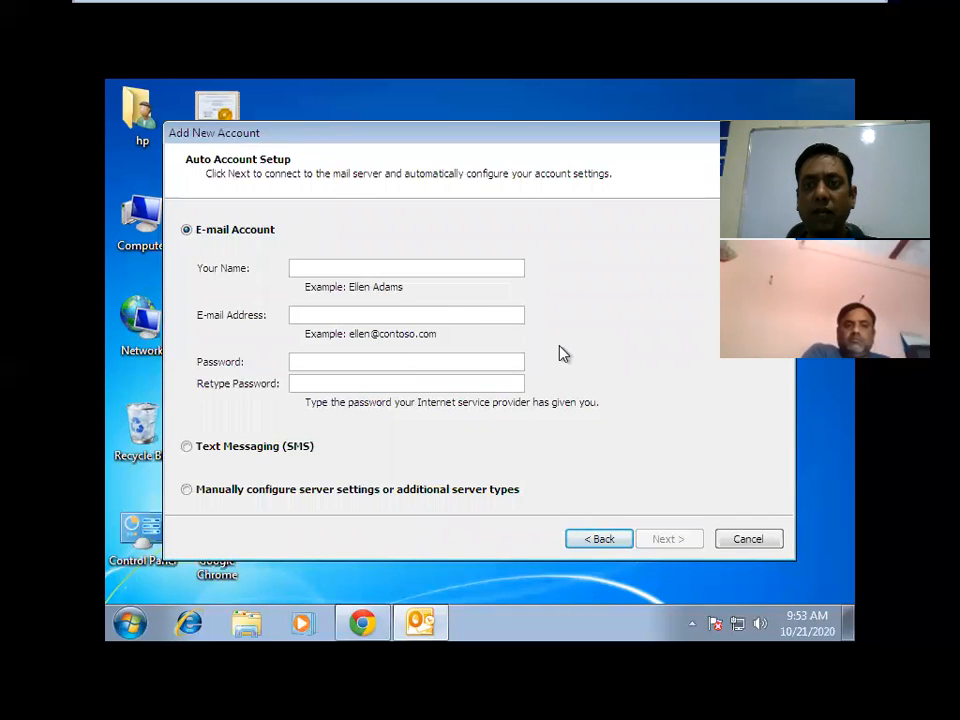
Select 'Manually configure server settings or additional server types'.
{"action": "left_click", "coordinate": [268, 497]}
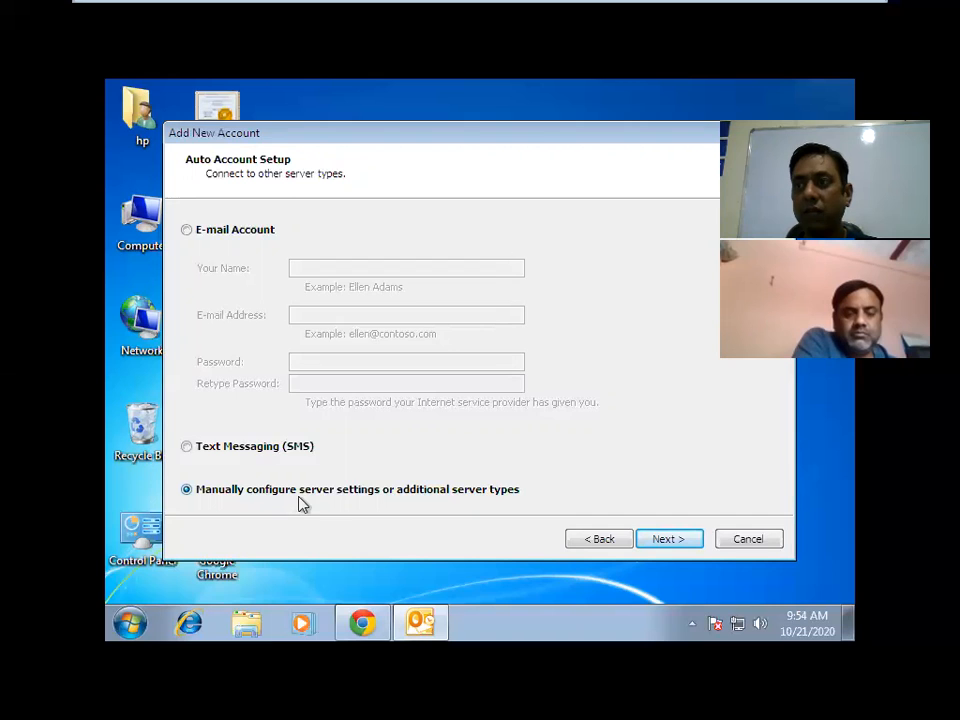
Advance the Add New Account wizard to the Choose Service page.
{"action": "left_click", "coordinate": [679, 542]}
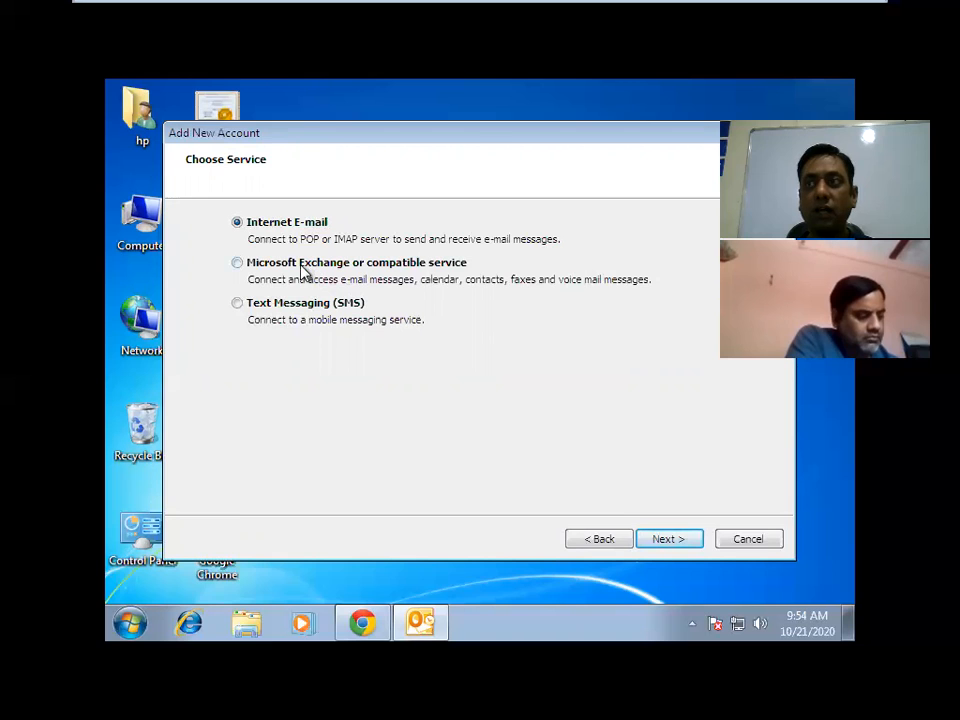
Keep Internet E-mail as the service after briefly selecting Microsoft Exchange, and continue to its settings.
{"action": "left_click", "coordinate": [302, 266]}
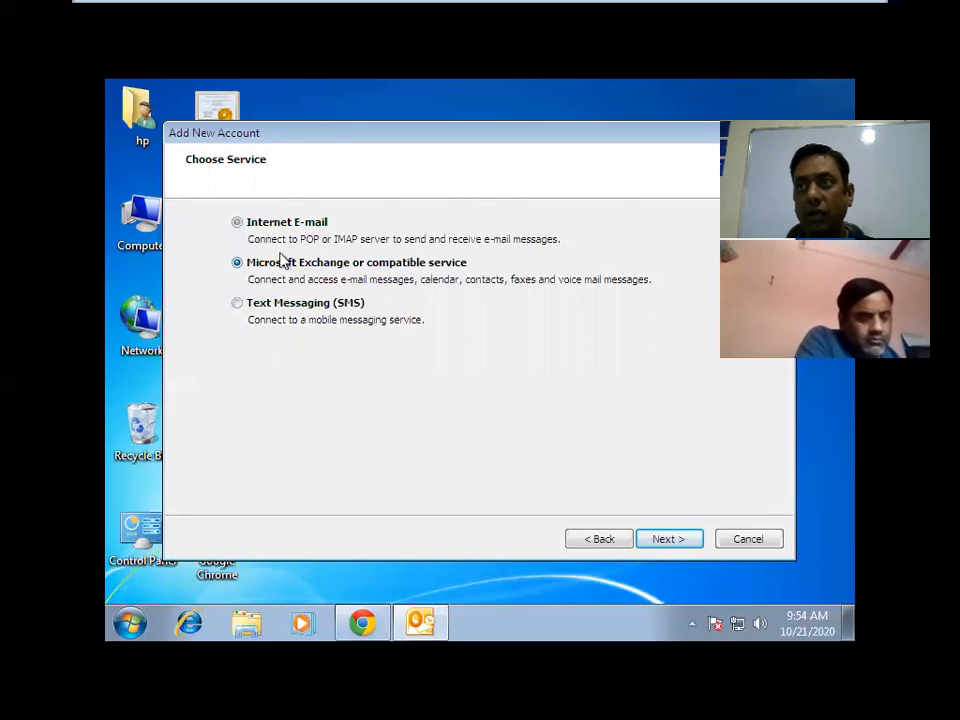
{"action": "left_click", "coordinate": [273, 225]}
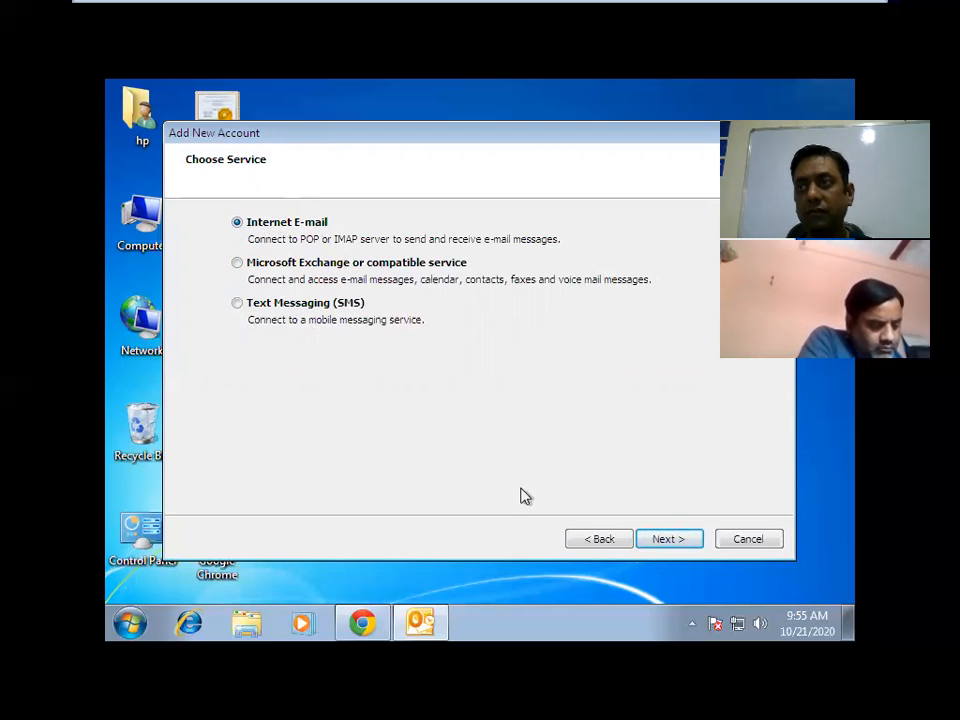
{"action": "left_click", "coordinate": [666, 539]}
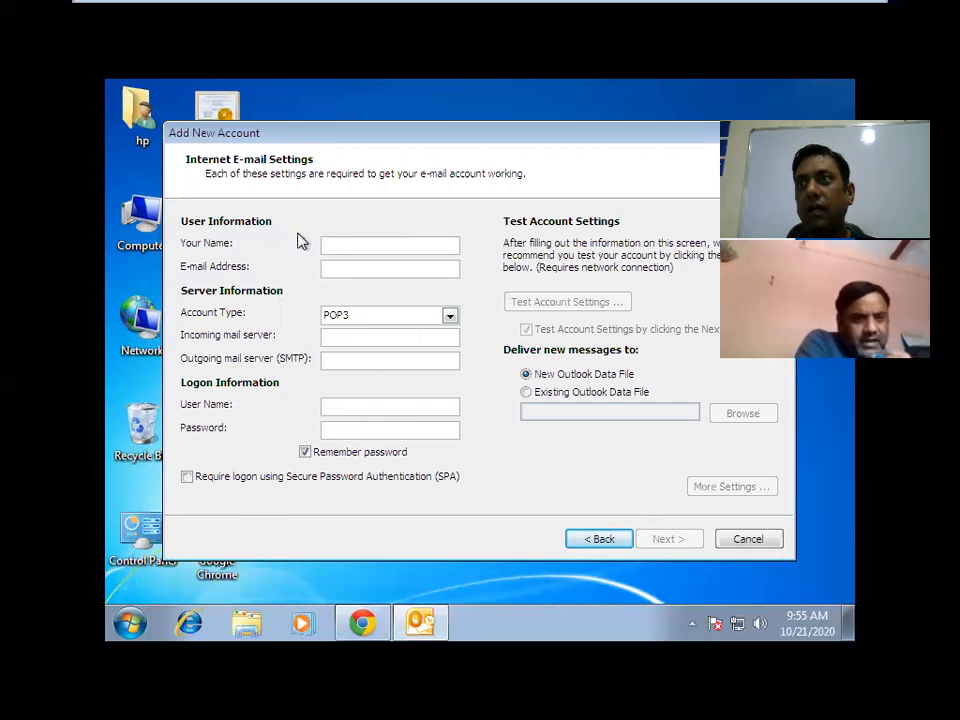
{"action": "left_click", "coordinate": [600, 545]}
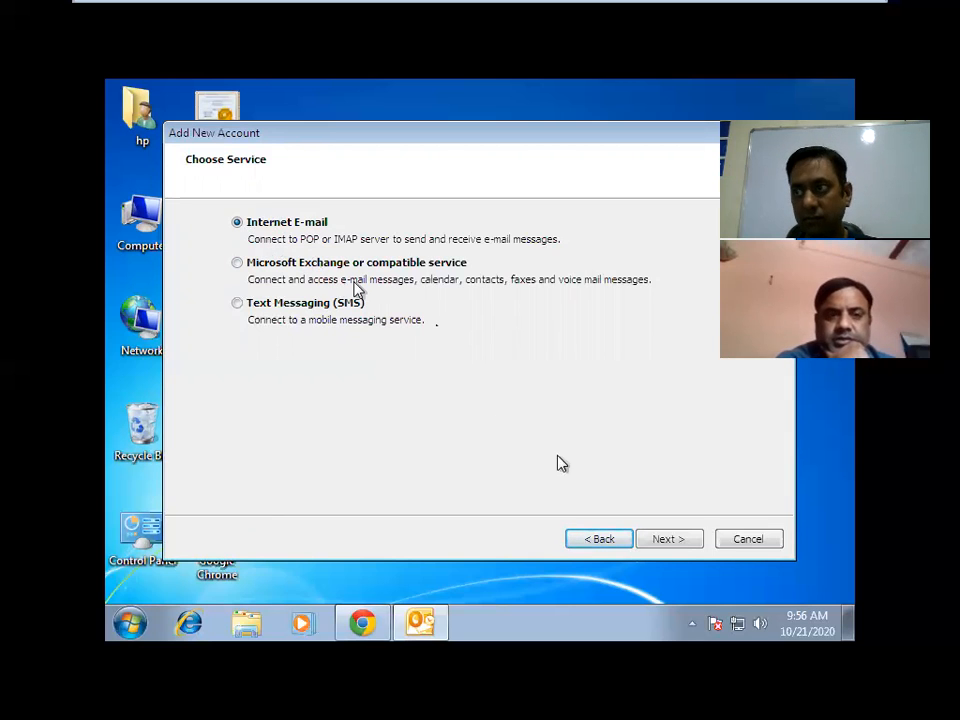
{"action": "left_click", "coordinate": [676, 541]}
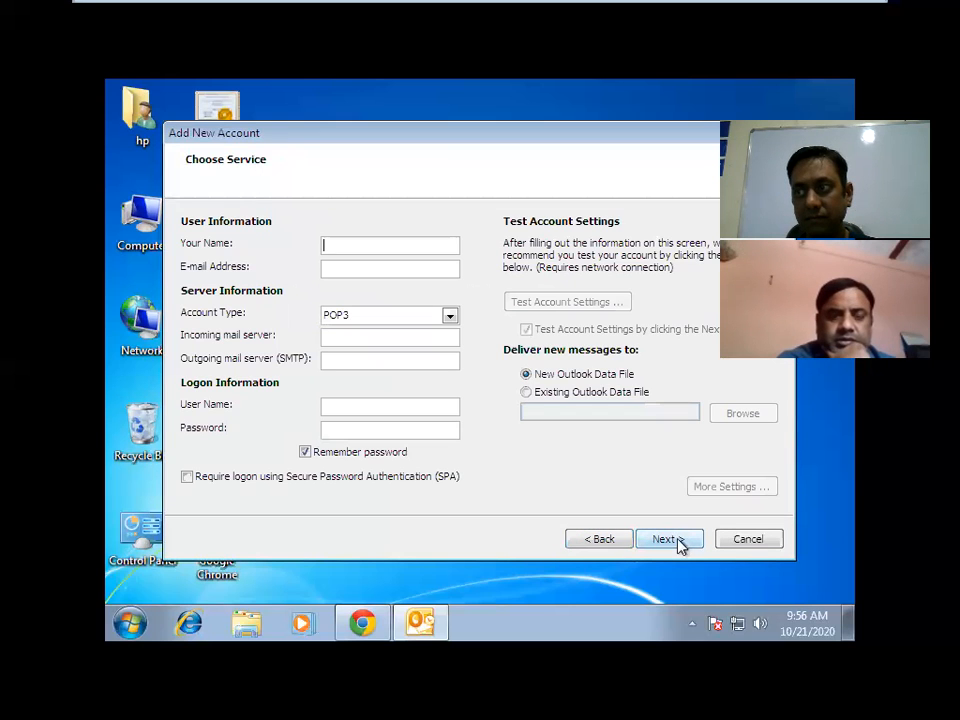
Enter the display name and the Gmail e-mail address, letting User Name fill in automatically.
{"action": "left_click", "coordinate": [376, 242]}
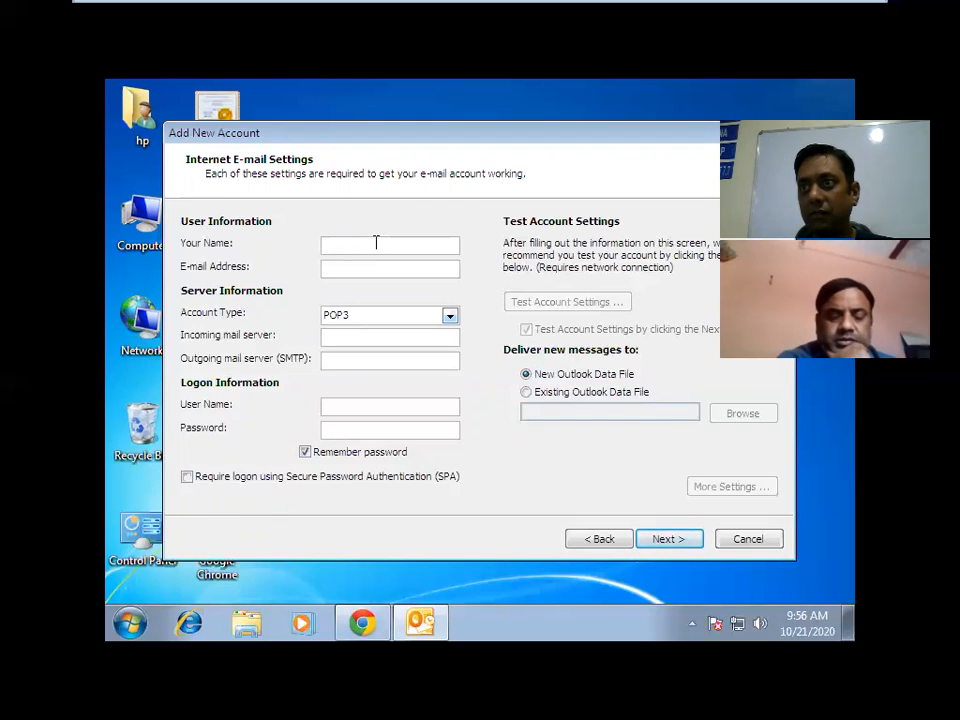
{"action": "type", "text": "mis"}
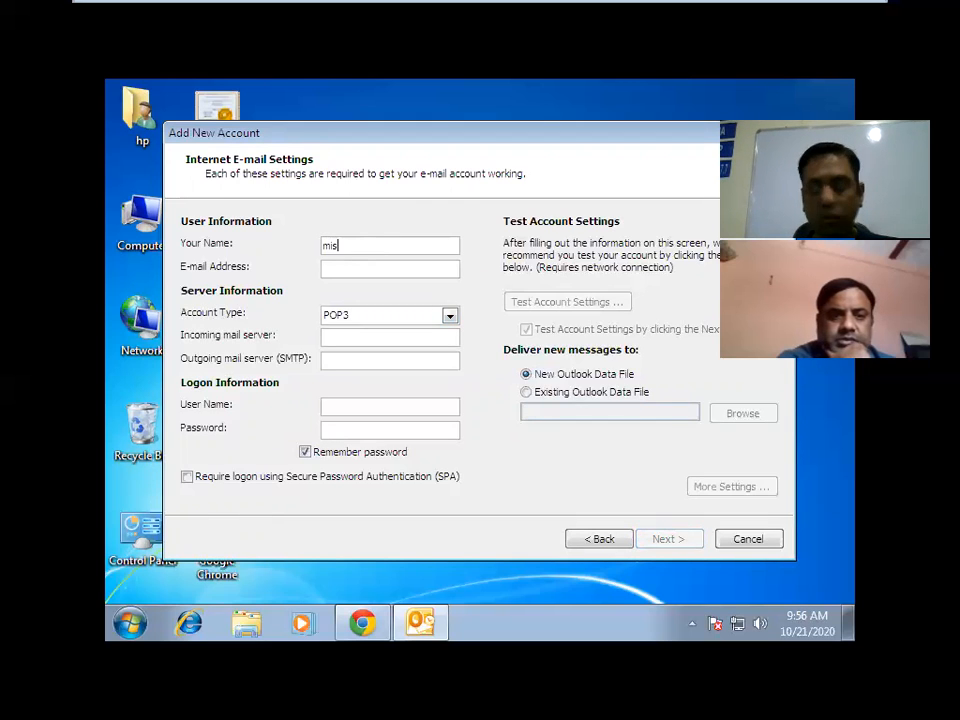
{"action": "type", "text": "tech"}
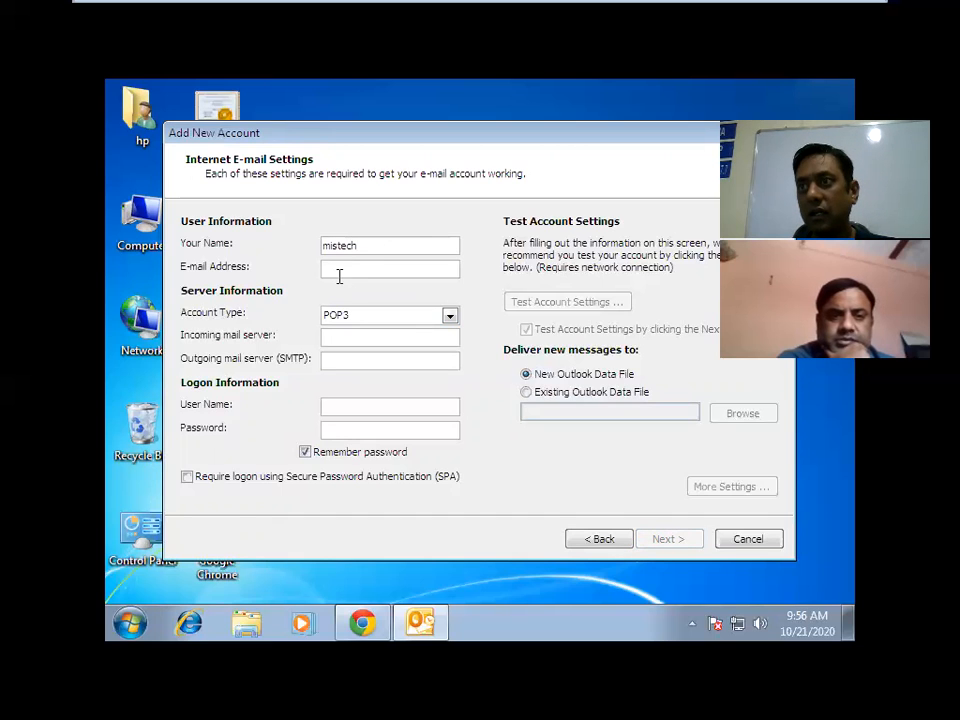
{"action": "left_click", "coordinate": [340, 271]}
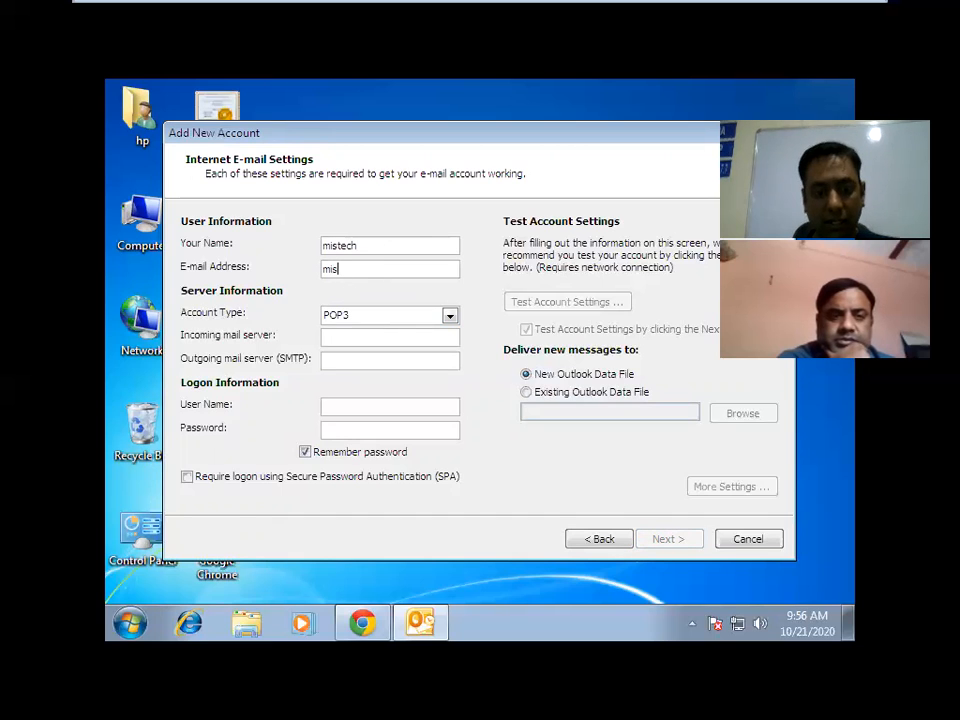
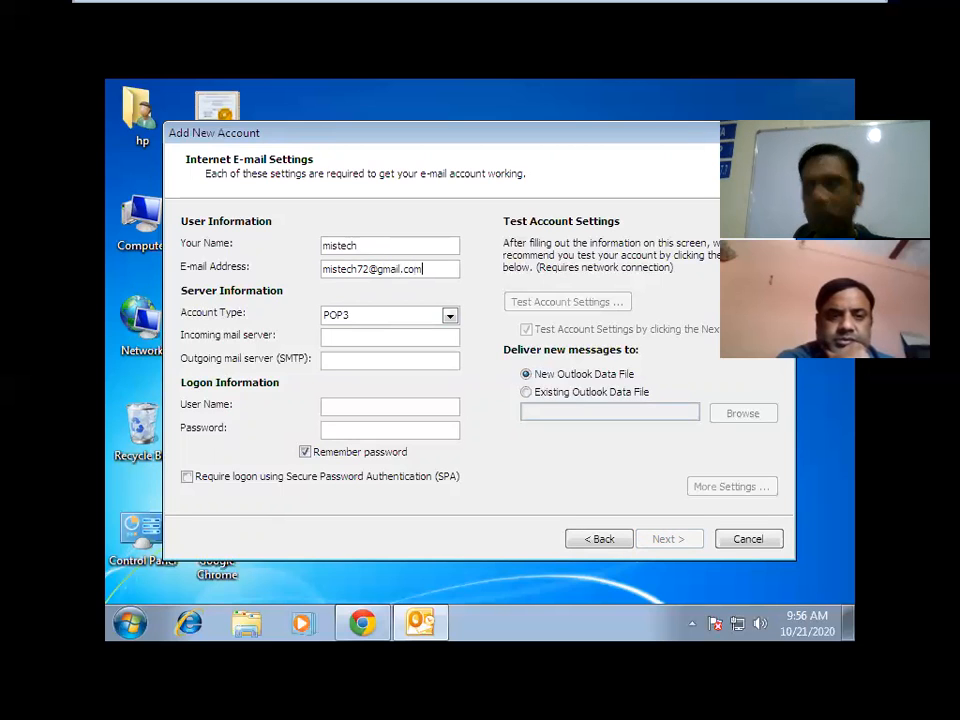
{"action": "left_click", "coordinate": [358, 339]}
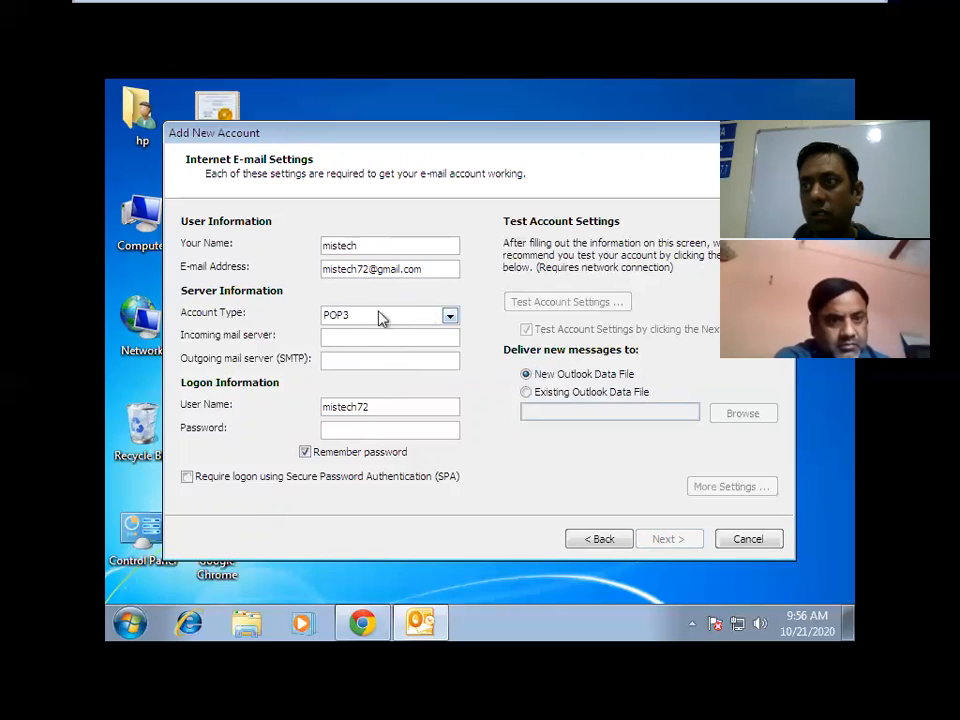
Set account type to IMAP, incoming server imap.gmail.com and outgoing server smtp.gmail.com.
{"action": "left_click", "coordinate": [450, 318]}
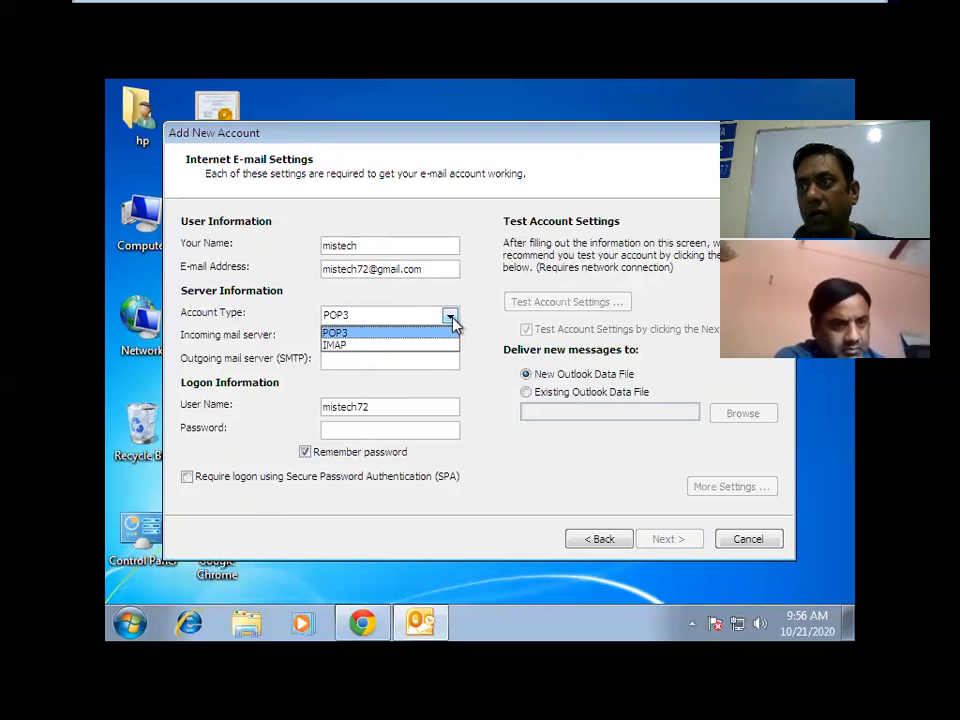
{"action": "left_click", "coordinate": [342, 346]}
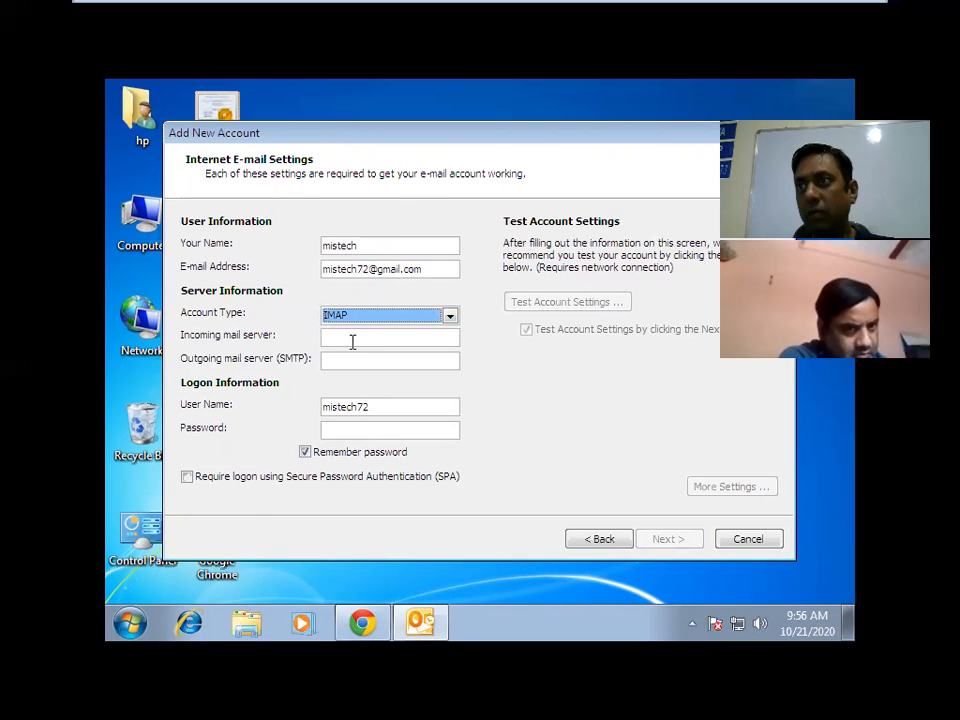
{"action": "left_click", "coordinate": [352, 341]}
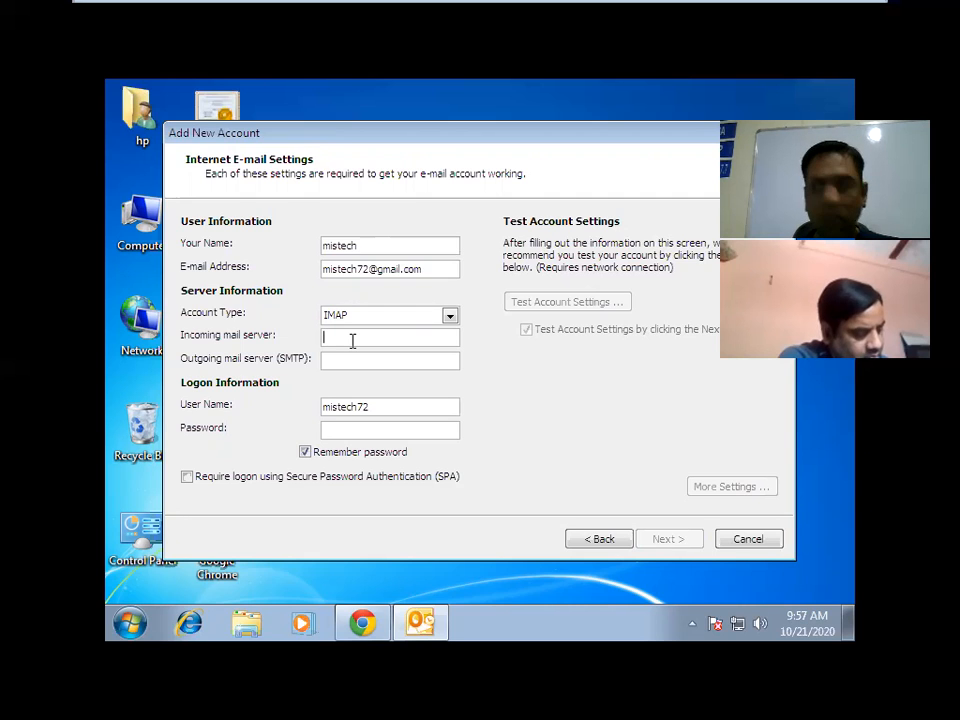
{"action": "type", "text": "imap.gmail.com"}
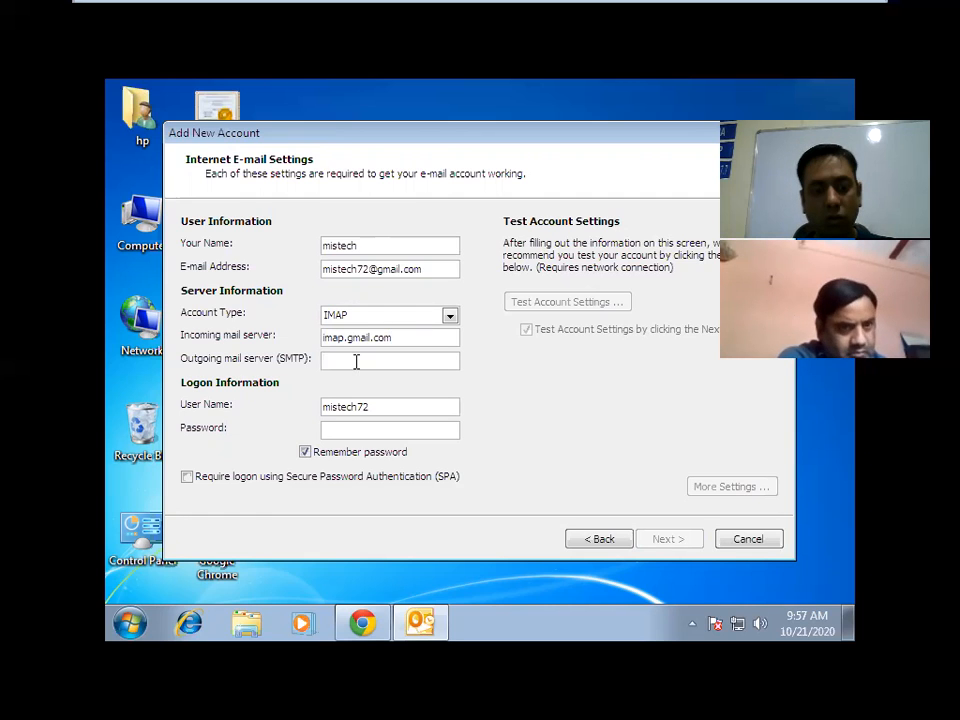
{"action": "left_click", "coordinate": [356, 362]}
{"action": "type", "text": "smtp"}
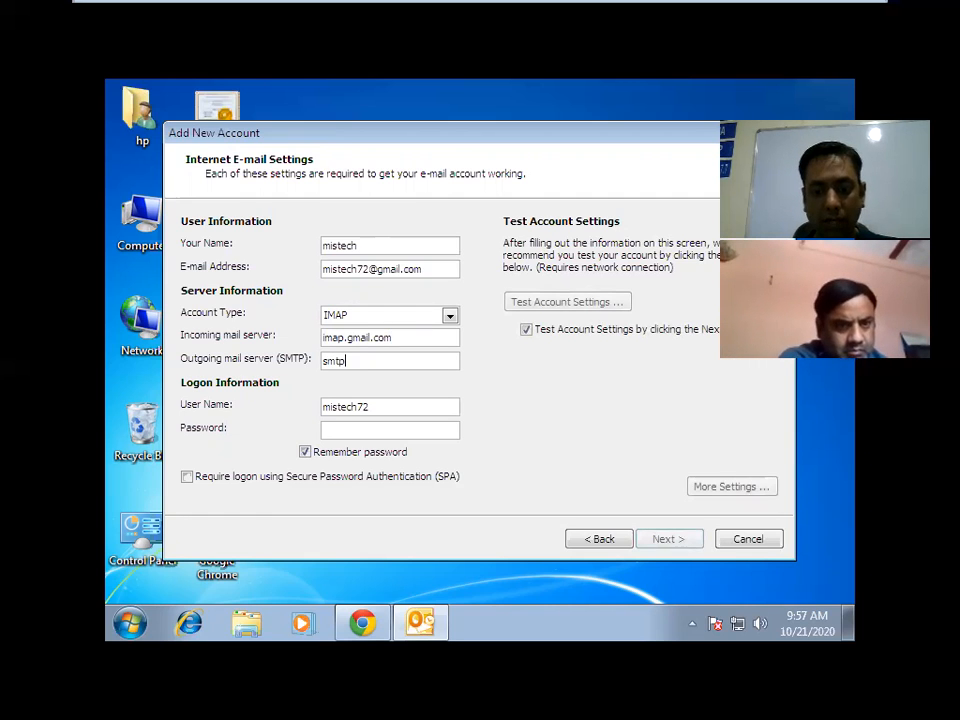
{"action": "type", "text": ".gma"}
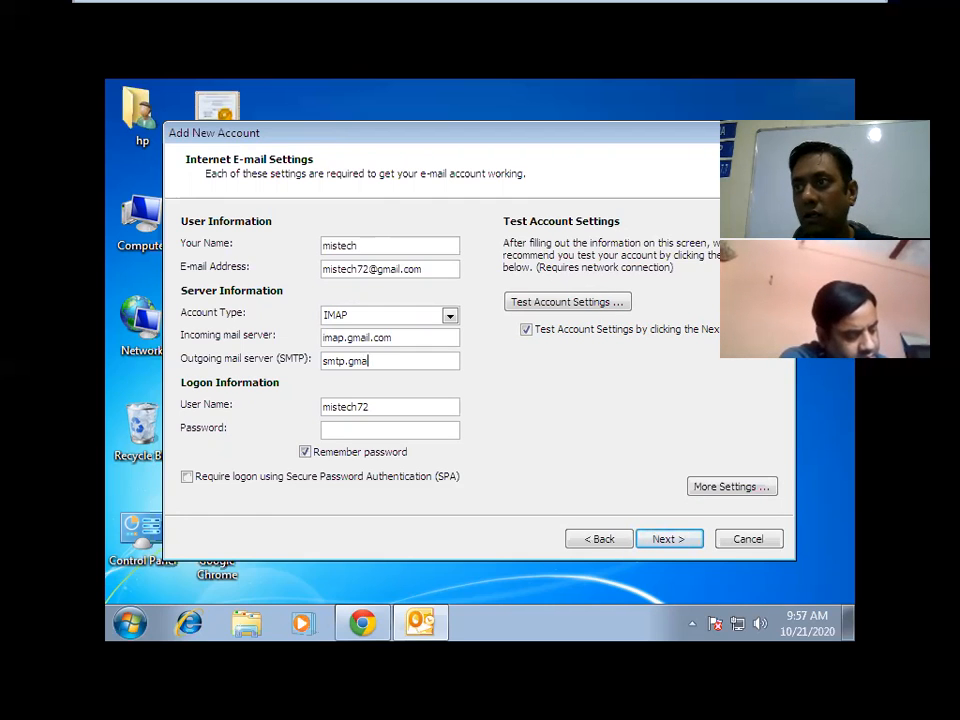
{"action": "type", "text": "il"}
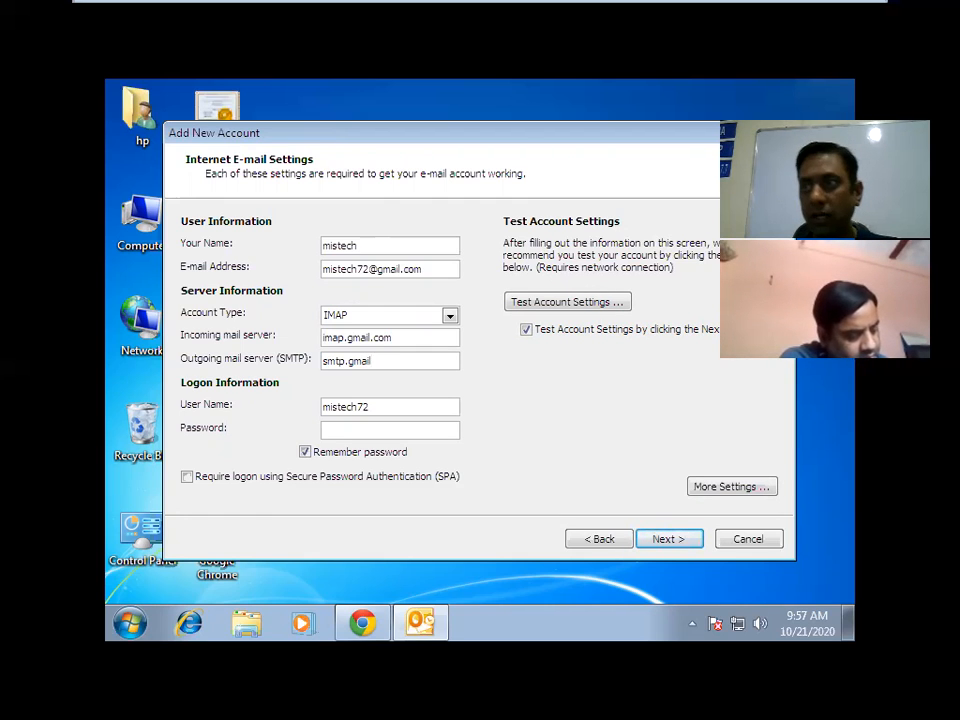
{"action": "type", "text": ".com"}
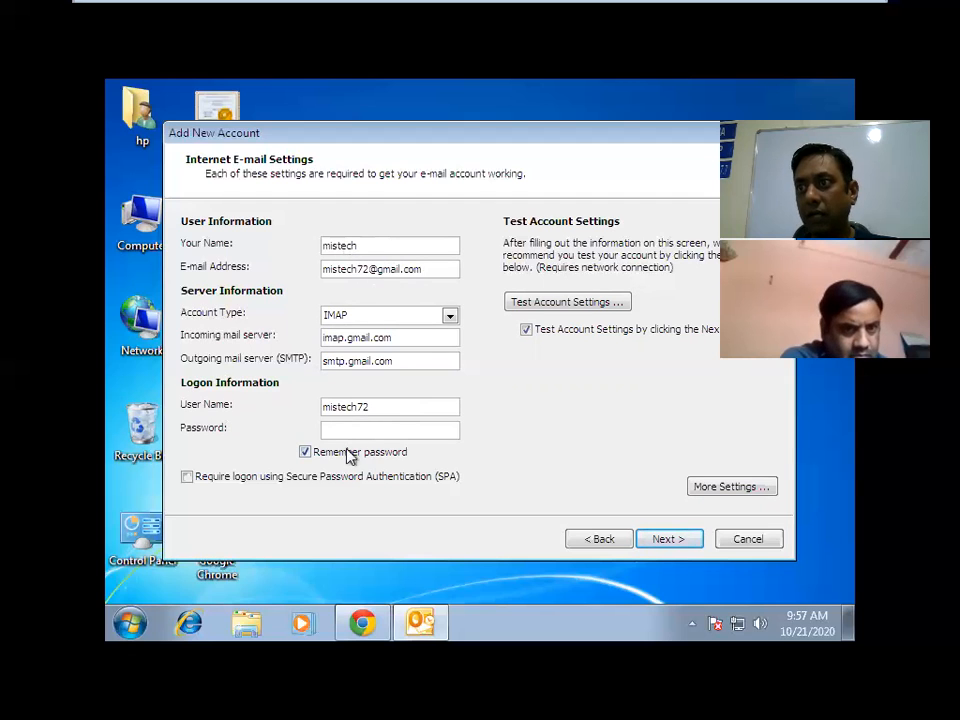
Enter the Gmail account password in the Password box.
{"action": "left_click", "coordinate": [349, 432]}
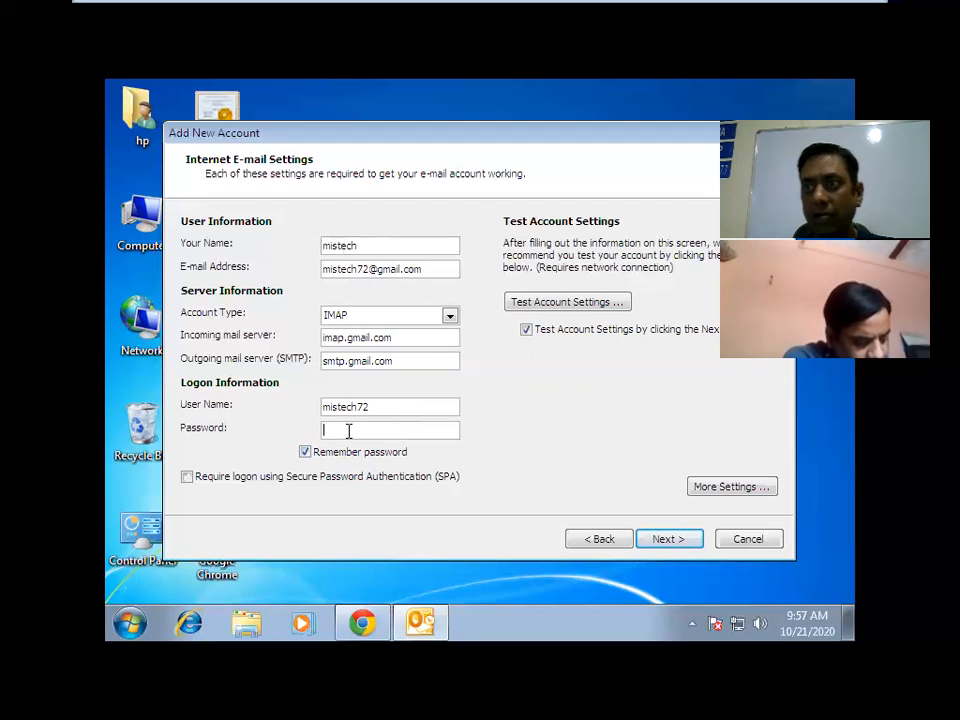
{"action": "type", "text": "**"}
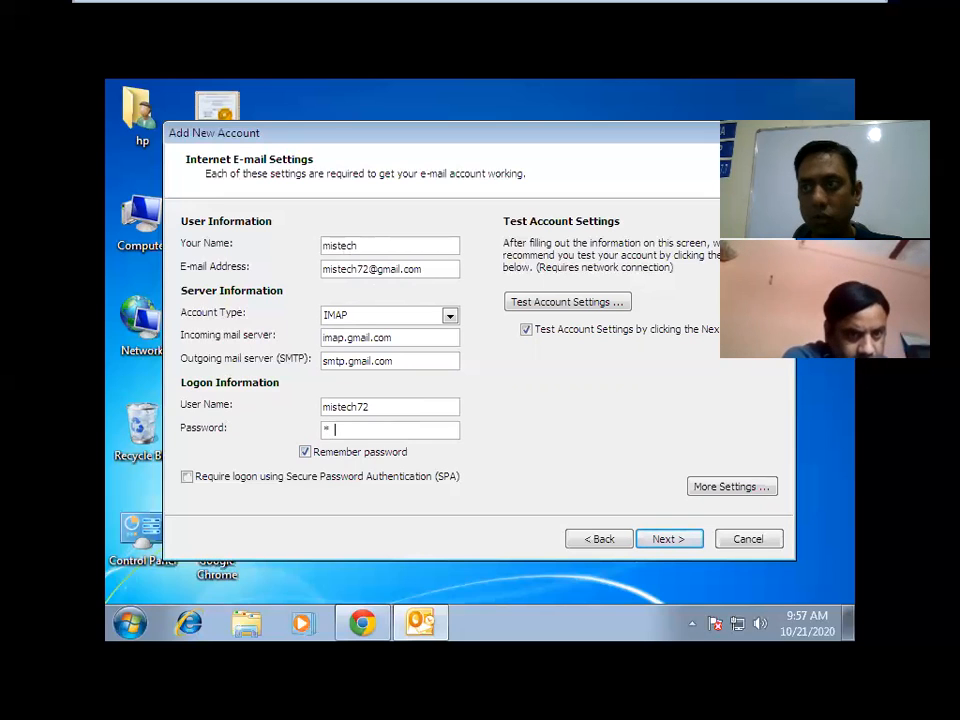
{"action": "type", "text": "***"}
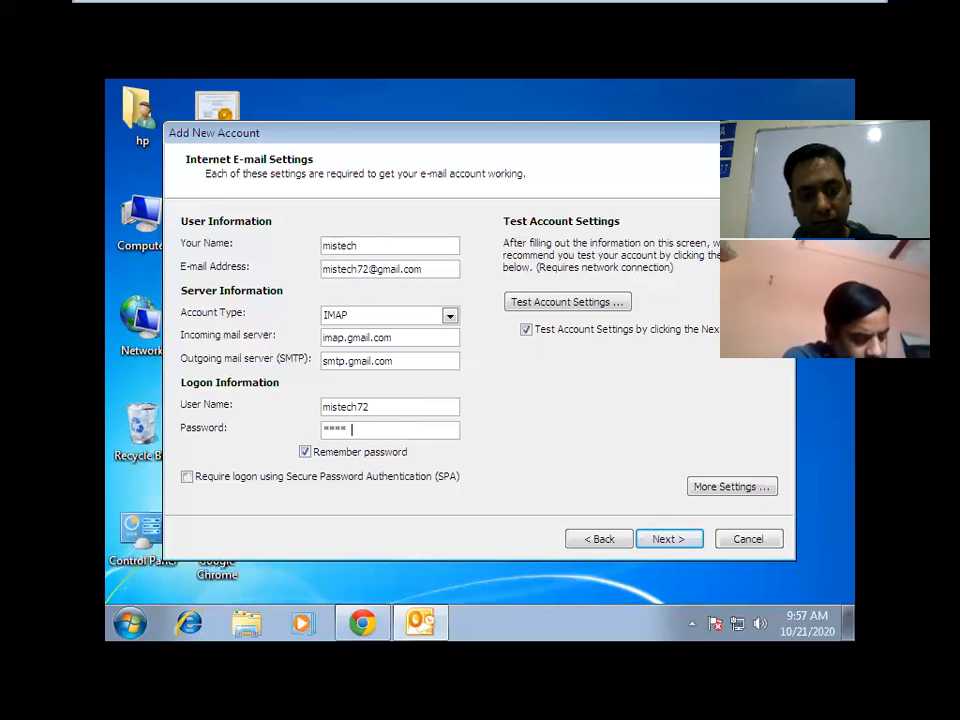
{"action": "type", "text": "***"}
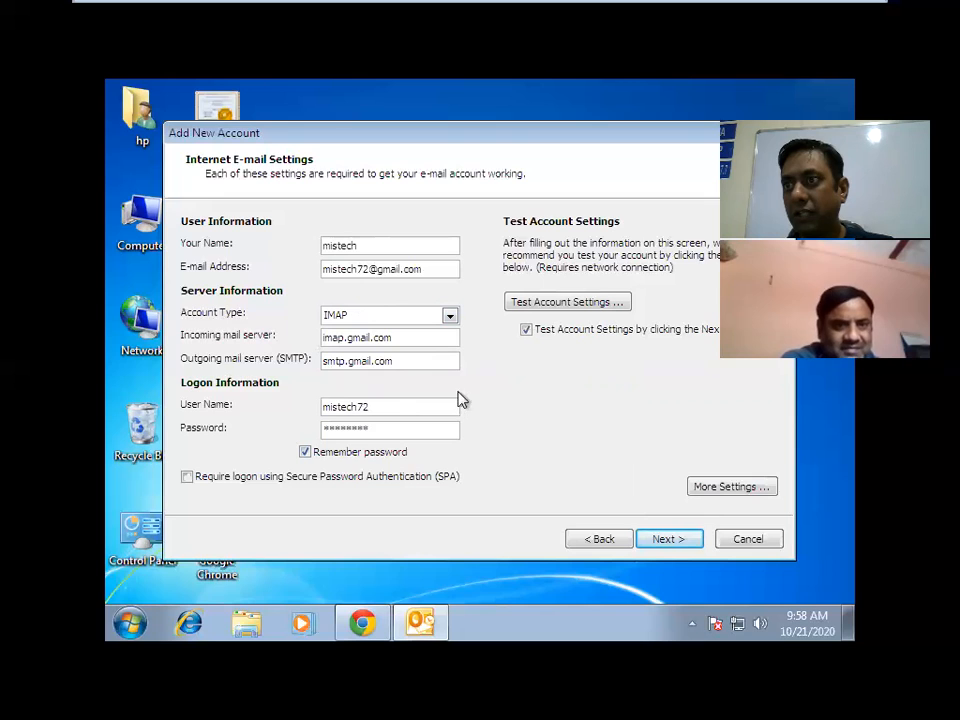
Open More Settings, moving the dialog aside, and bring up the Outgoing Server authentication options.
{"action": "left_click", "coordinate": [707, 490]}
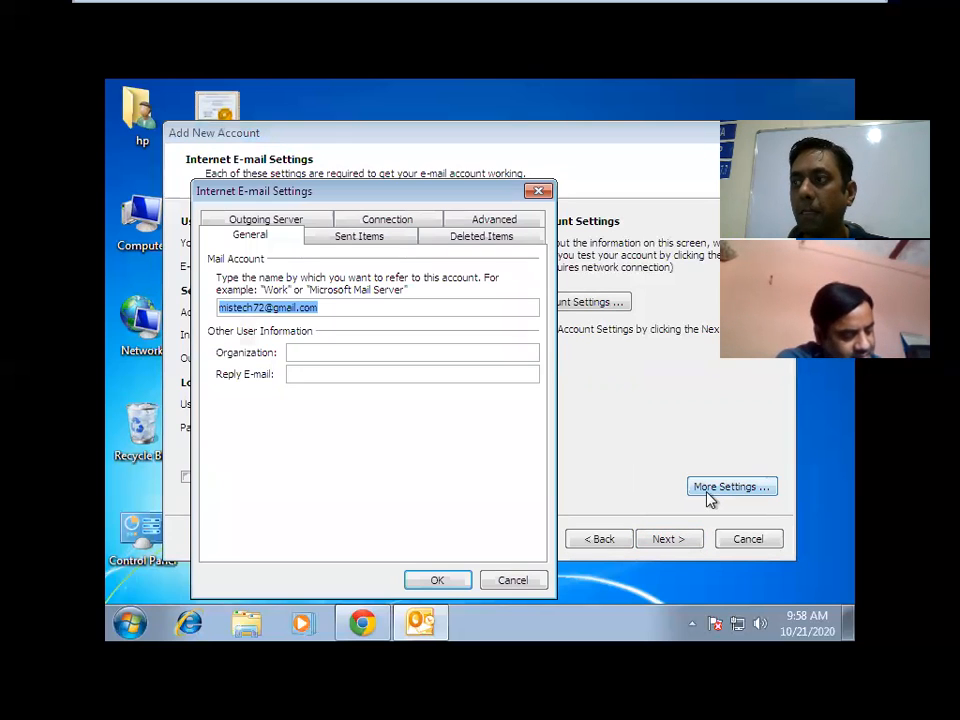
{"action": "left_click_drag", "start_coordinate": [389, 190], "coordinate": [672, 125]}
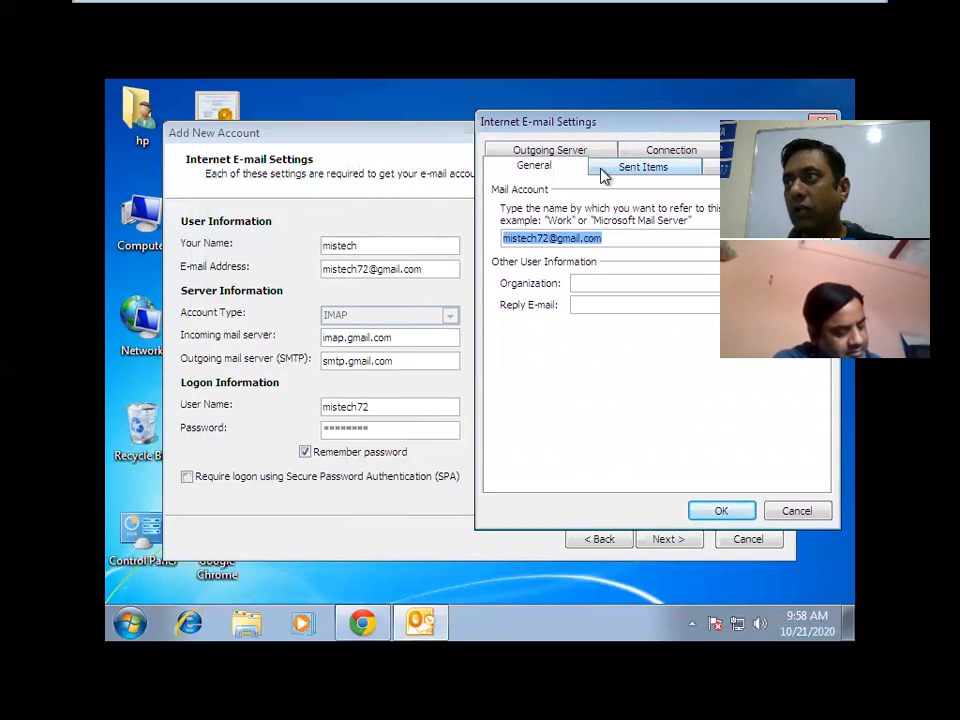
{"action": "left_click", "coordinate": [682, 174]}
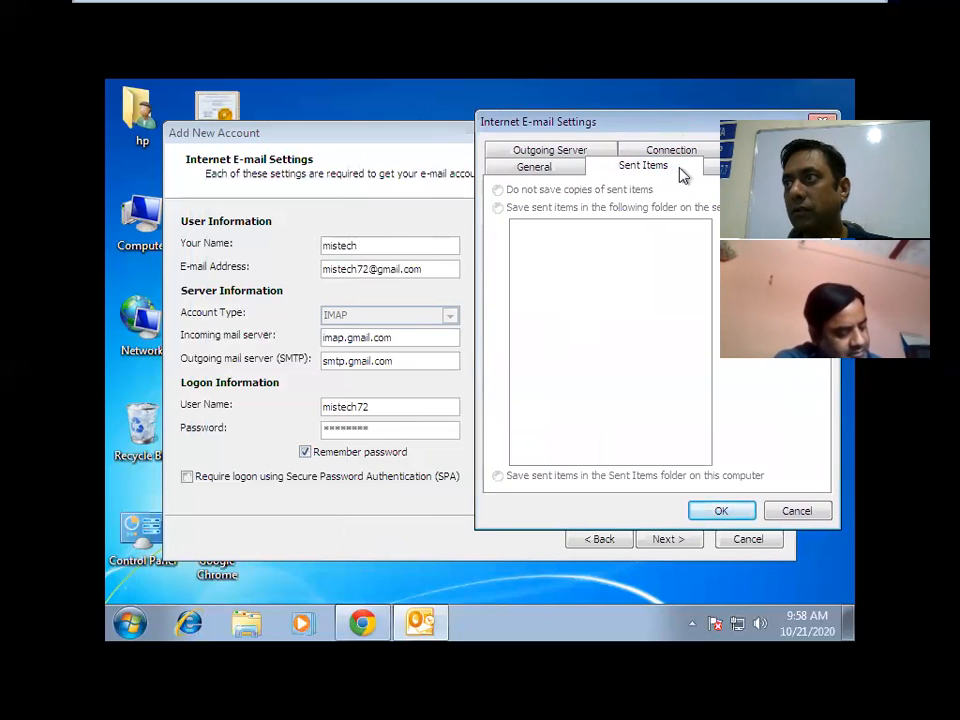
{"action": "left_click", "coordinate": [574, 170]}
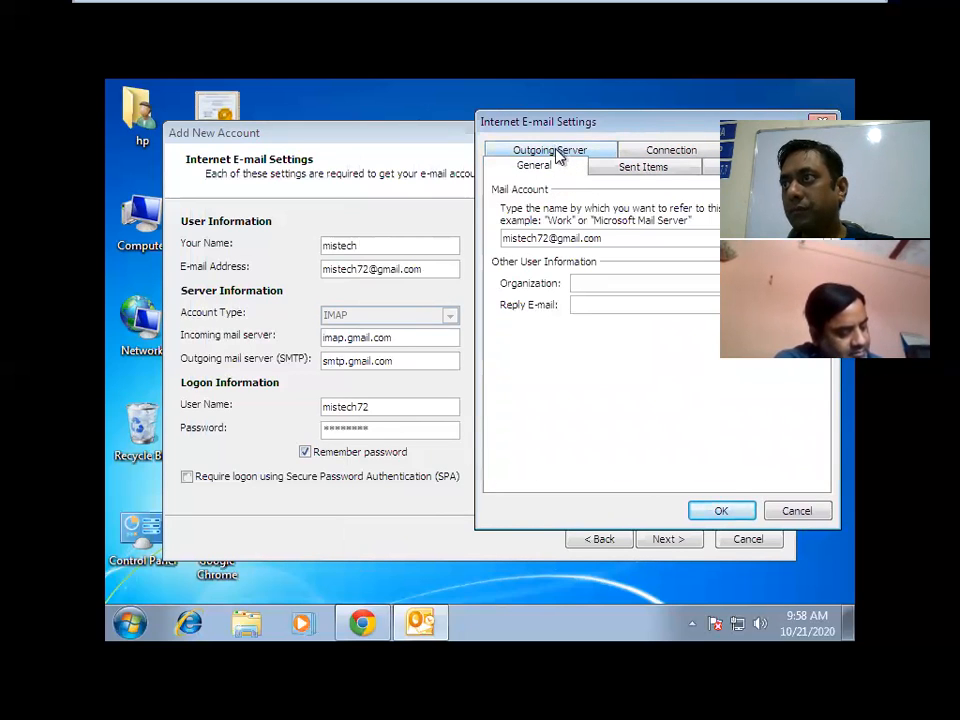
{"action": "left_click", "coordinate": [555, 153]}
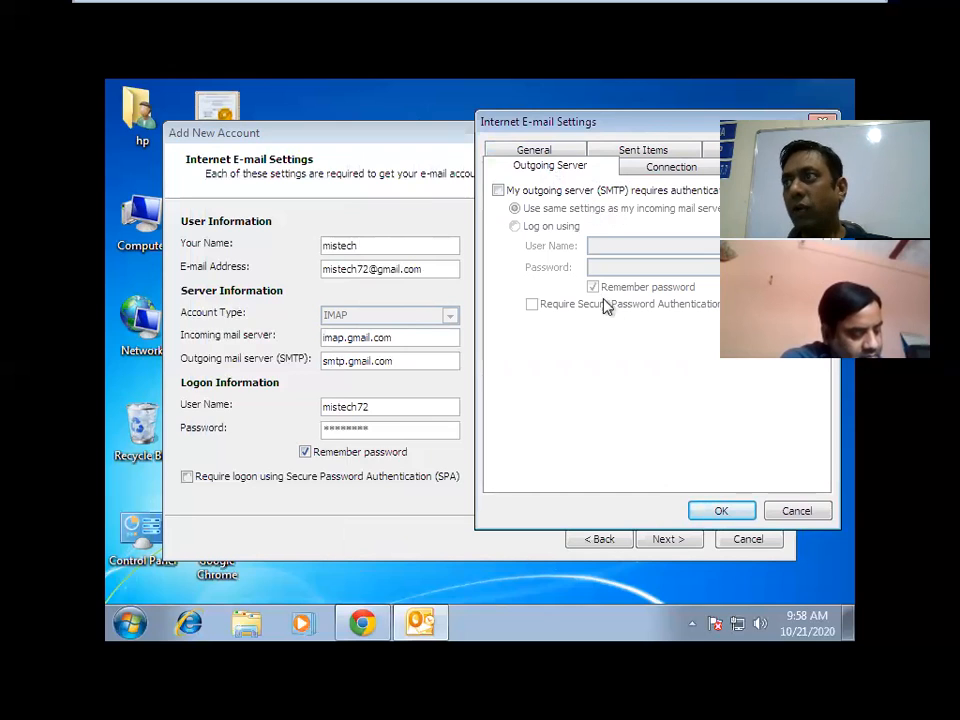
Require outgoing SMTP authentication using the incoming server's settings, and show the Advanced port settings.
{"action": "left_click", "coordinate": [499, 191]}
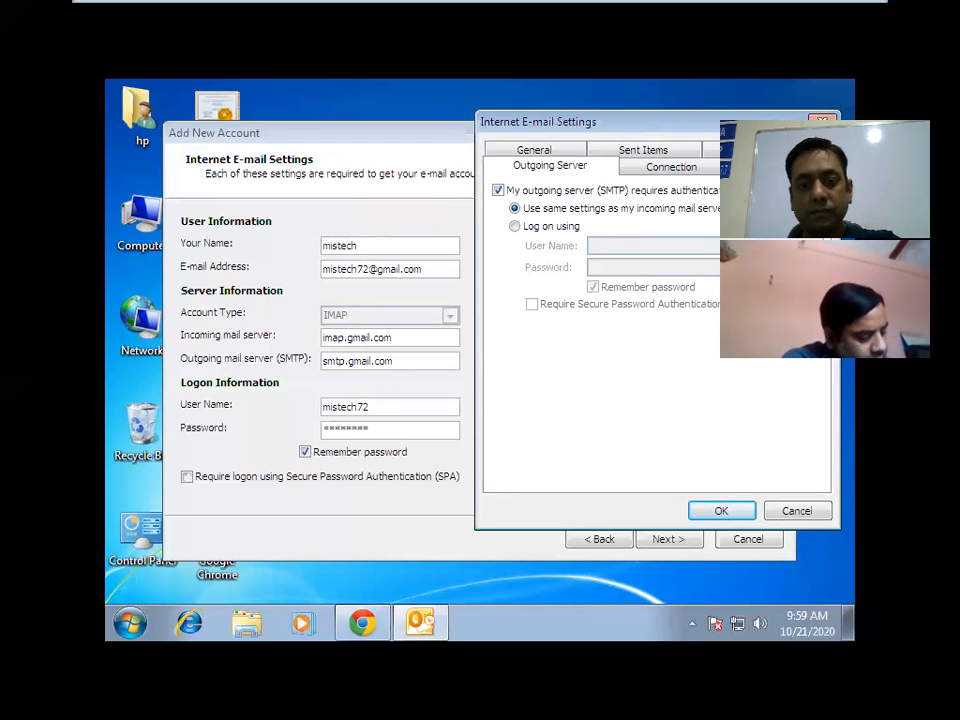
{"action": "left_click", "coordinate": [774, 167]}
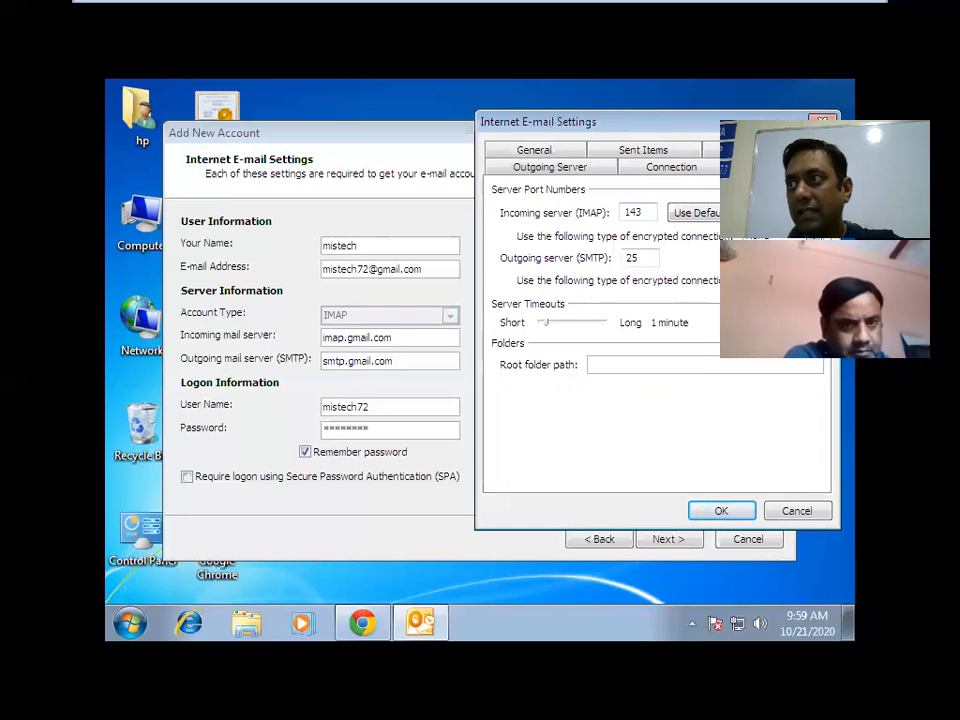
Change the incoming IMAP server port from 143 to 993.
{"action": "type", "text": "993"}
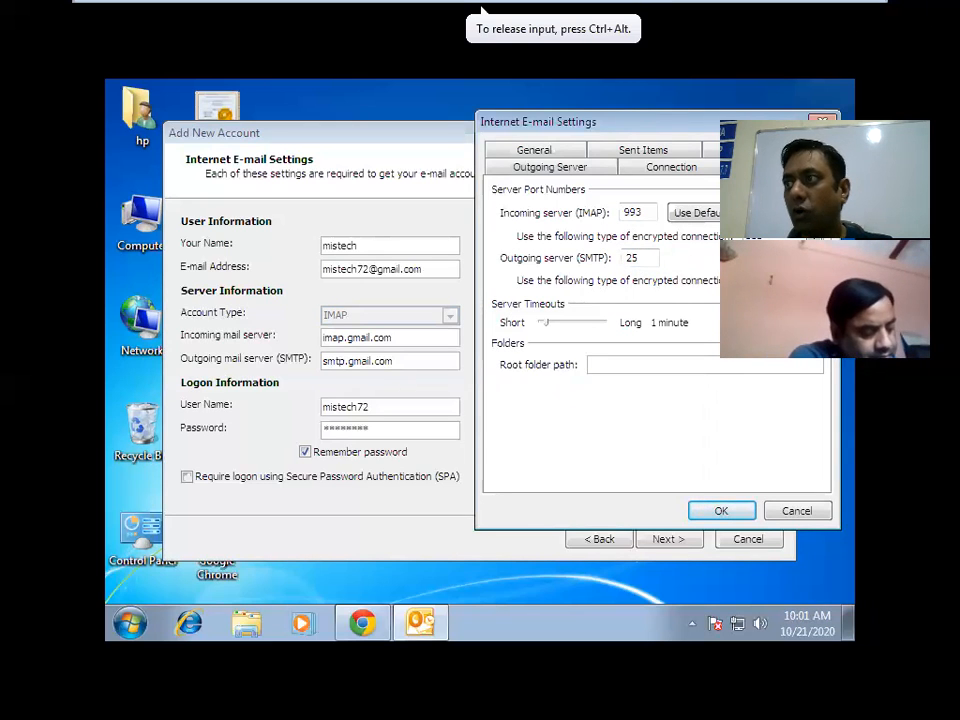
Set the outgoing SMTP port to 587, confirm the advanced settings, and start the account test.
{"action": "left_click", "coordinate": [645, 259]}
{"action": "key", "text": "BackSpace"}
{"action": "key", "text": "BackSpace"}
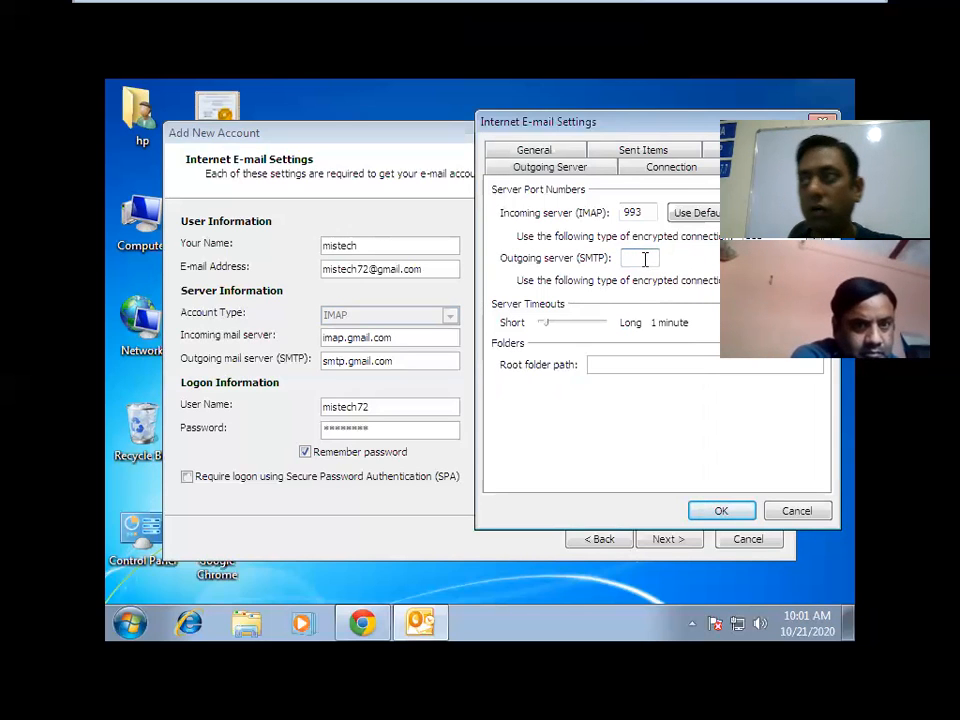
{"action": "type", "text": "587"}
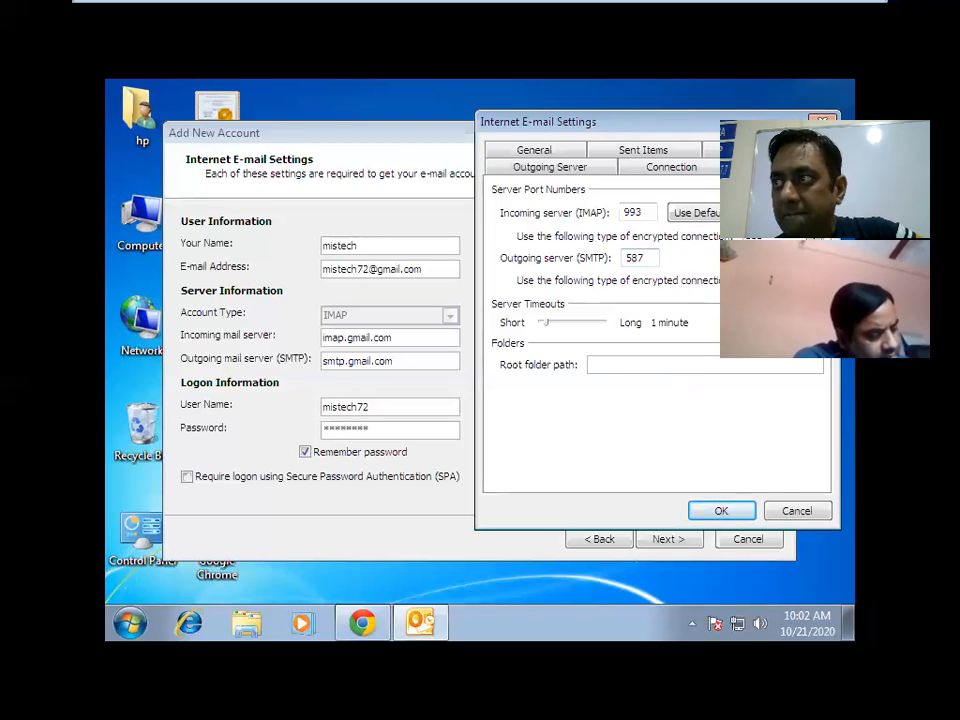
{"action": "key", "text": "BackSpace"}
{"action": "key", "text": "BackSpace"}
{"action": "key", "text": "BackSpace"}
{"action": "type", "text": "25"}
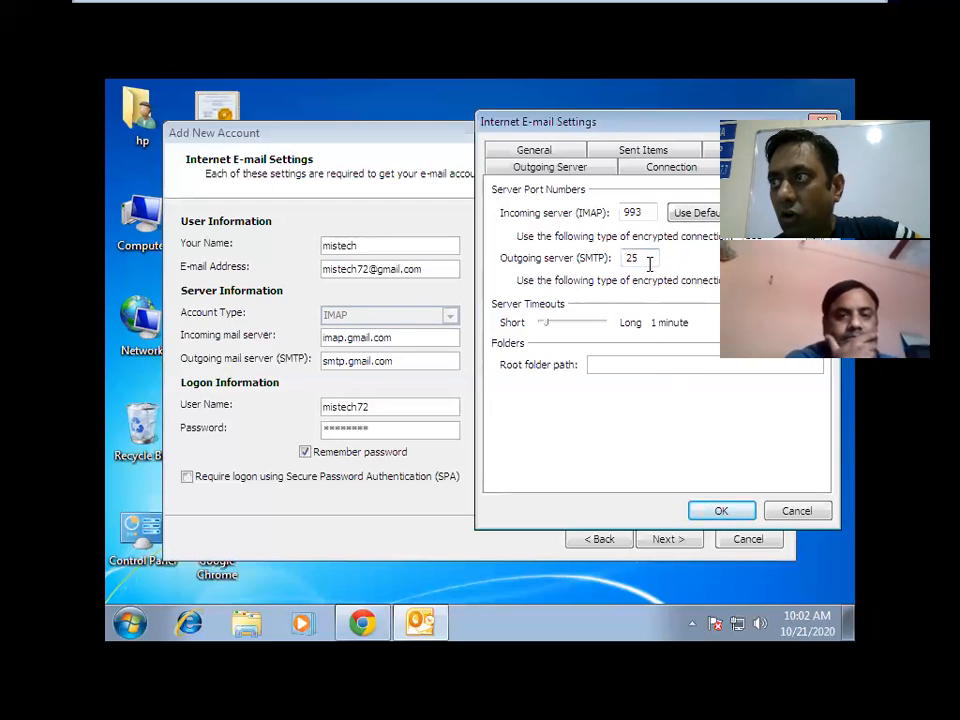
{"action": "key", "text": "BackSpace"}
{"action": "key", "text": "BackSpace"}
{"action": "type", "text": "587"}
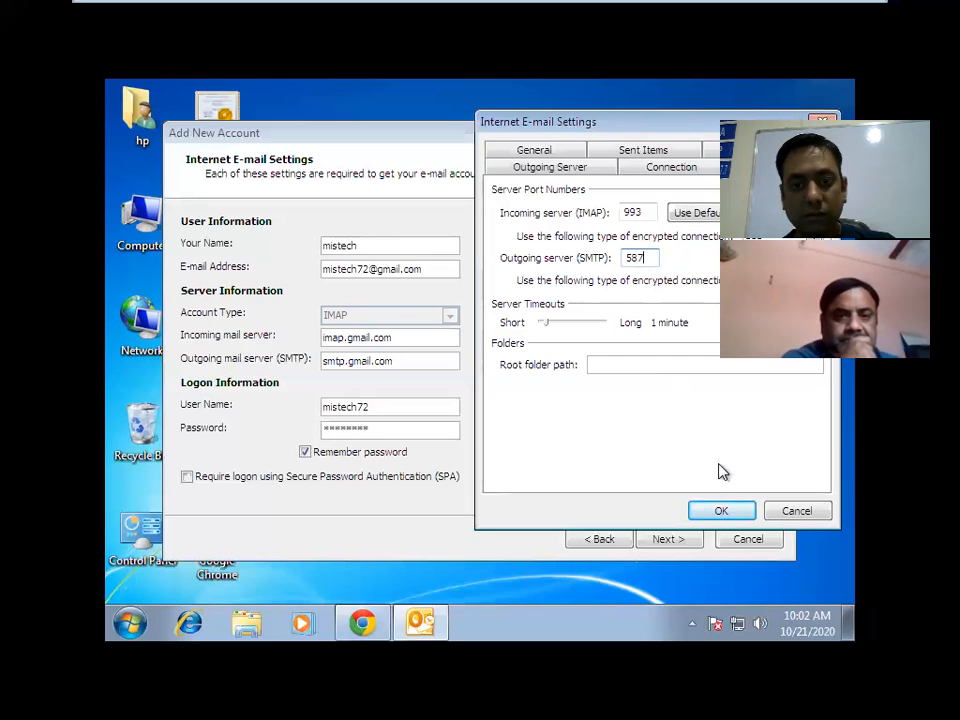
{"action": "left_click", "coordinate": [721, 510]}
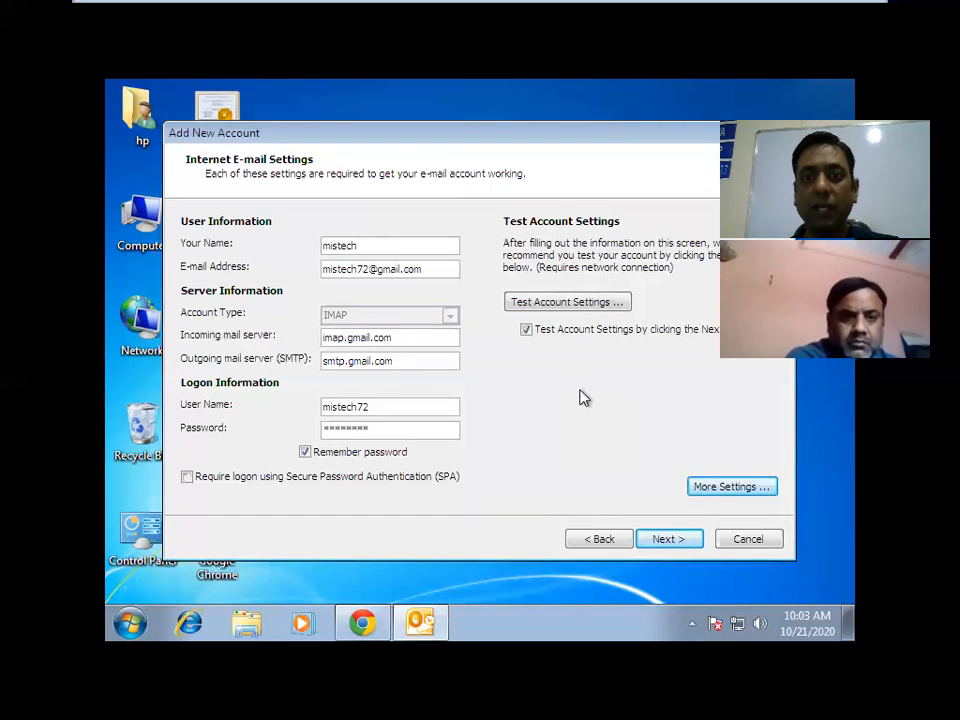
{"action": "left_click", "coordinate": [591, 317]}
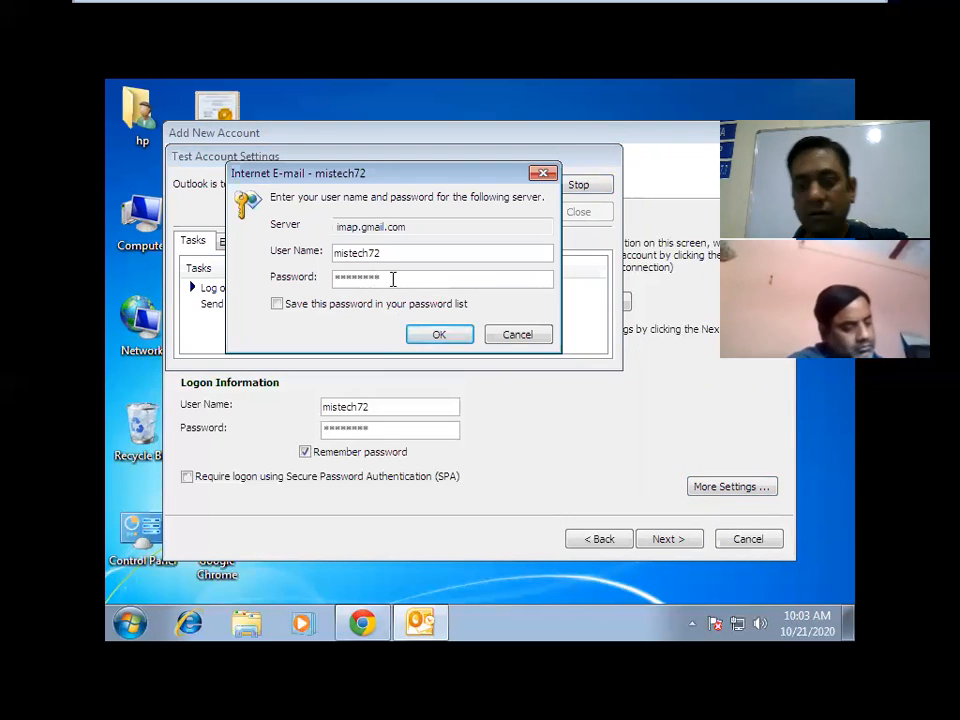
Submit the incoming server login prompts, re-entering the account password.
{"action": "left_click", "coordinate": [418, 340]}
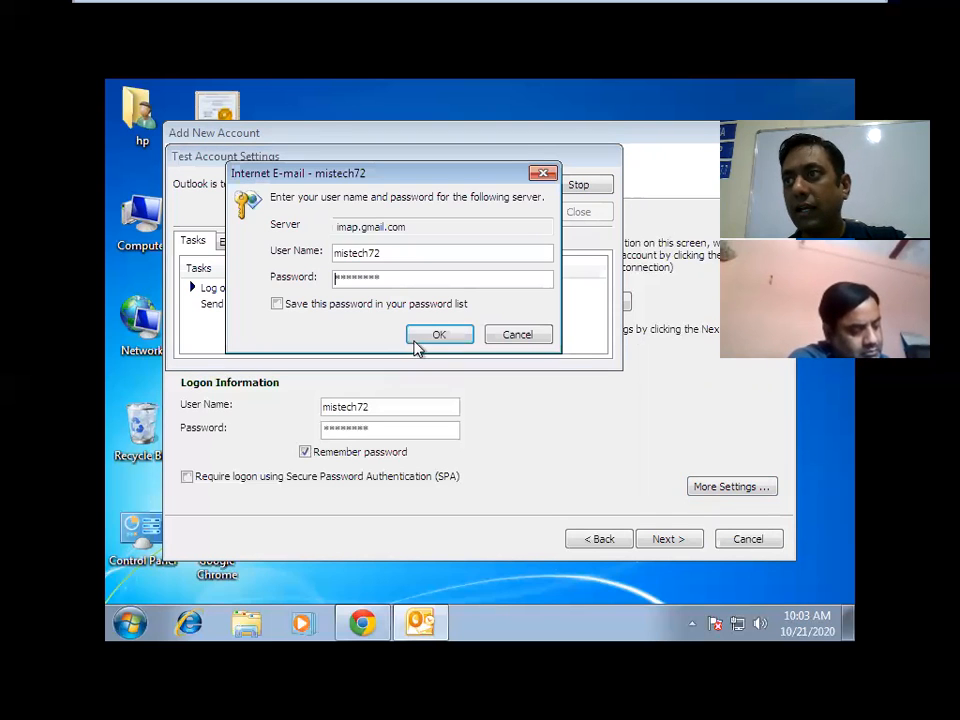
{"action": "left_click", "coordinate": [432, 336]}
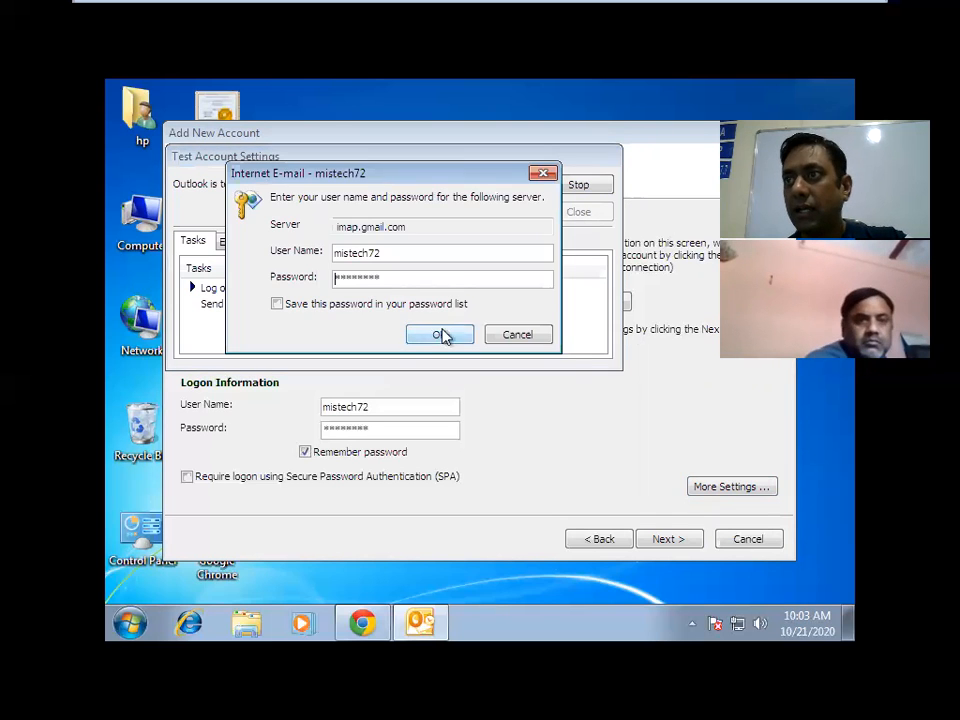
{"action": "left_click", "coordinate": [442, 335]}
{"action": "left_click", "coordinate": [428, 287]}
{"action": "key", "text": "BackSpace"}
{"action": "key", "text": "BackSpace"}
{"action": "key", "text": "BackSpace"}
{"action": "key", "text": "BackSpace"}
{"action": "key", "text": "BackSpace"}
{"action": "key", "text": "BackSpace"}
{"action": "key", "text": "BackSpace"}
{"action": "key", "text": "BackSpace"}
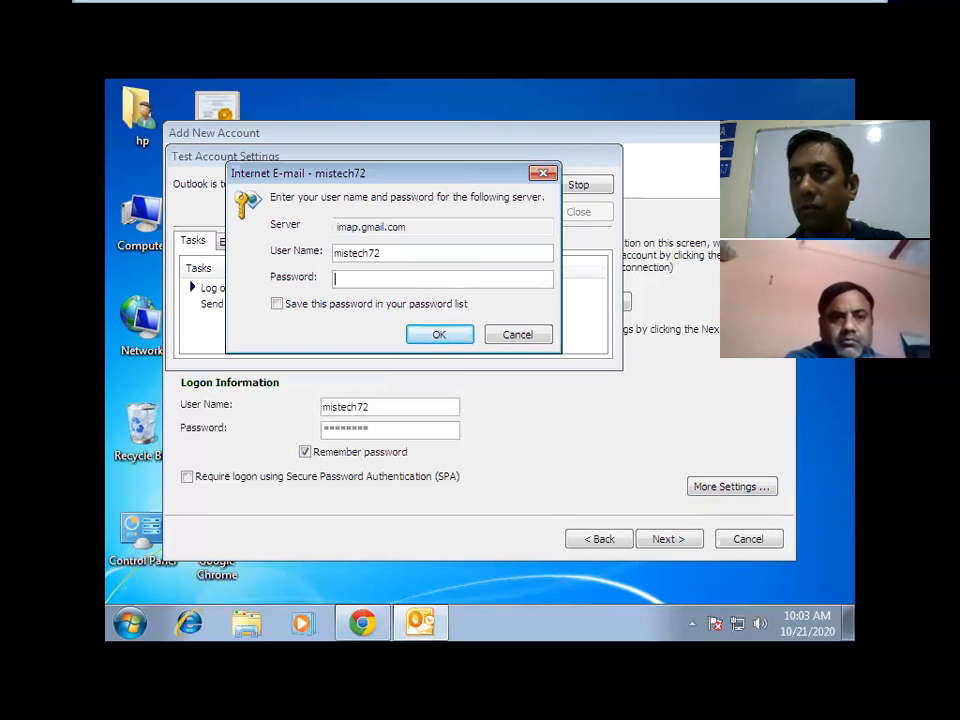
{"action": "type", "text": "****"}
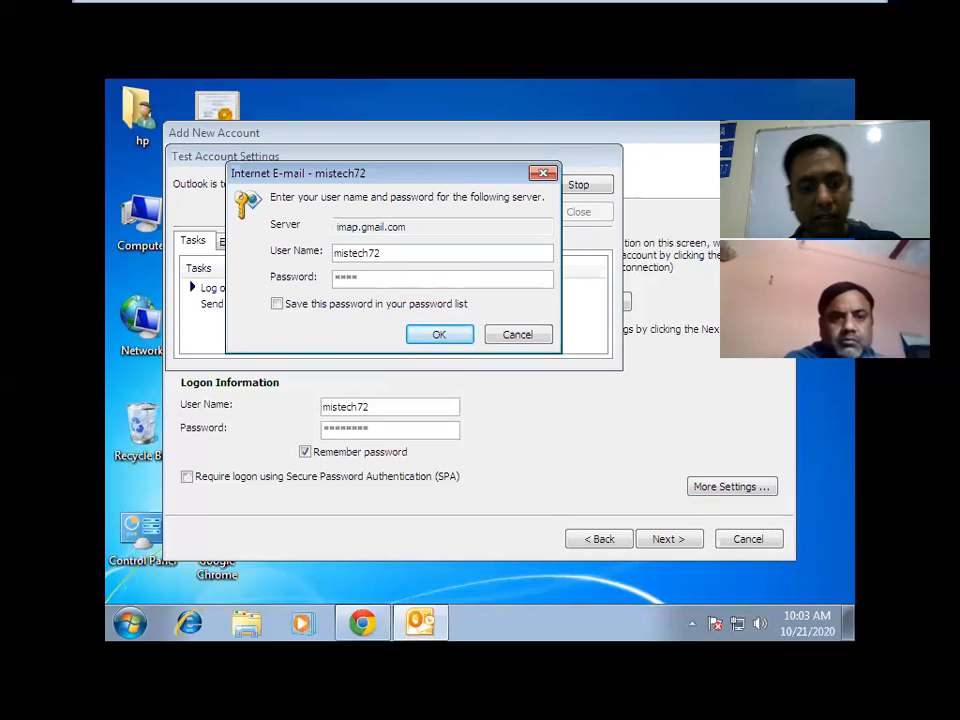
{"action": "type", "text": "****"}
{"action": "key", "text": "Return"}
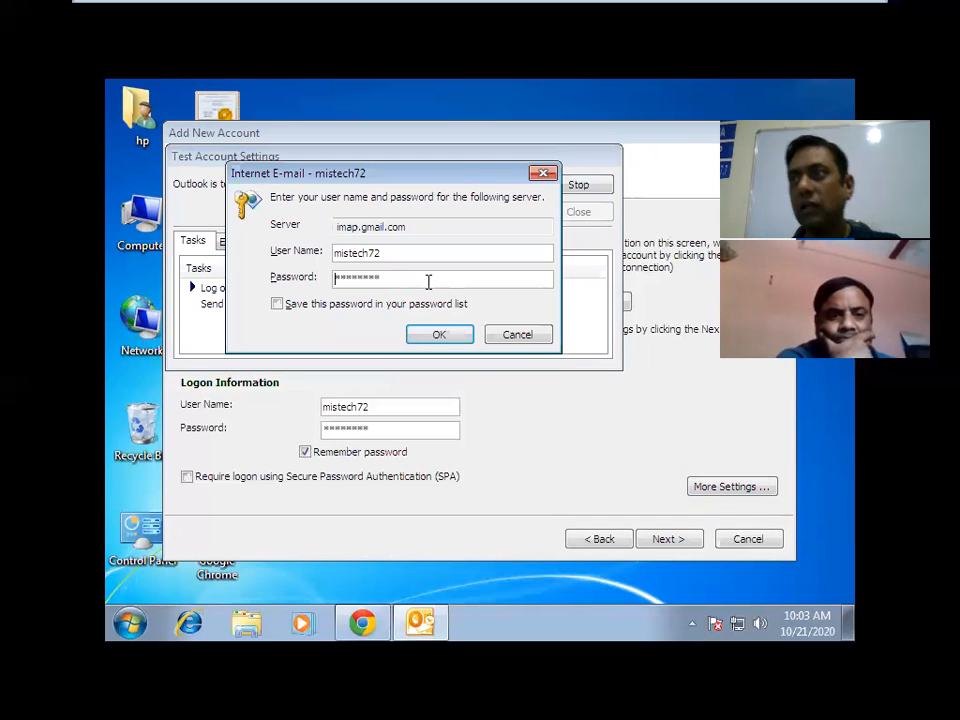
Dismiss the remaining incoming and outgoing smtp.gmail.com password prompts.
{"action": "left_click", "coordinate": [518, 338]}
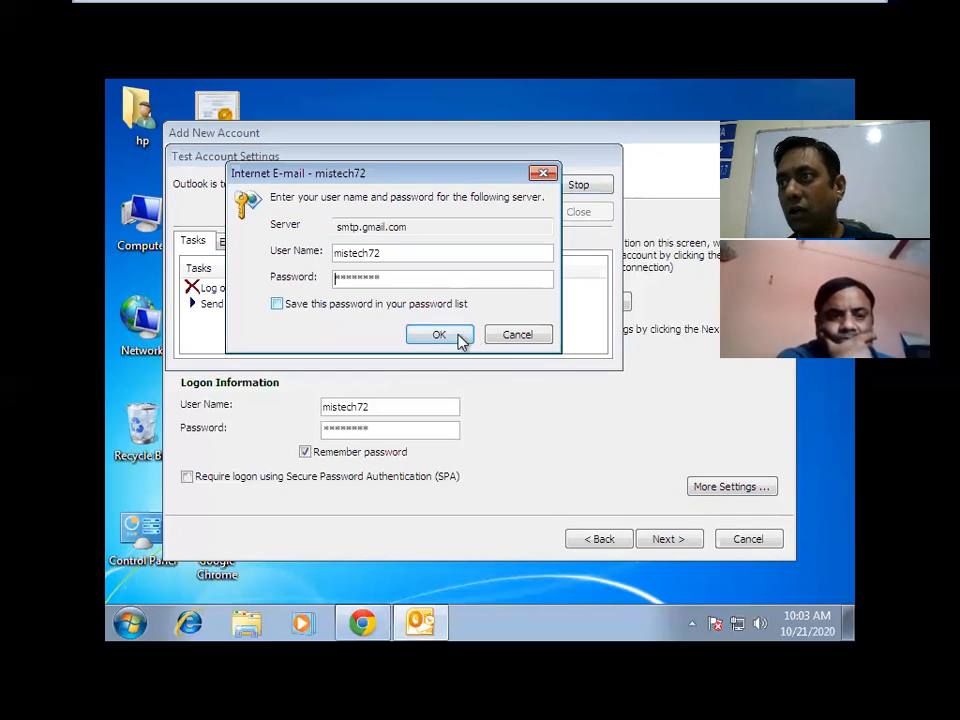
{"action": "left_click", "coordinate": [460, 338]}
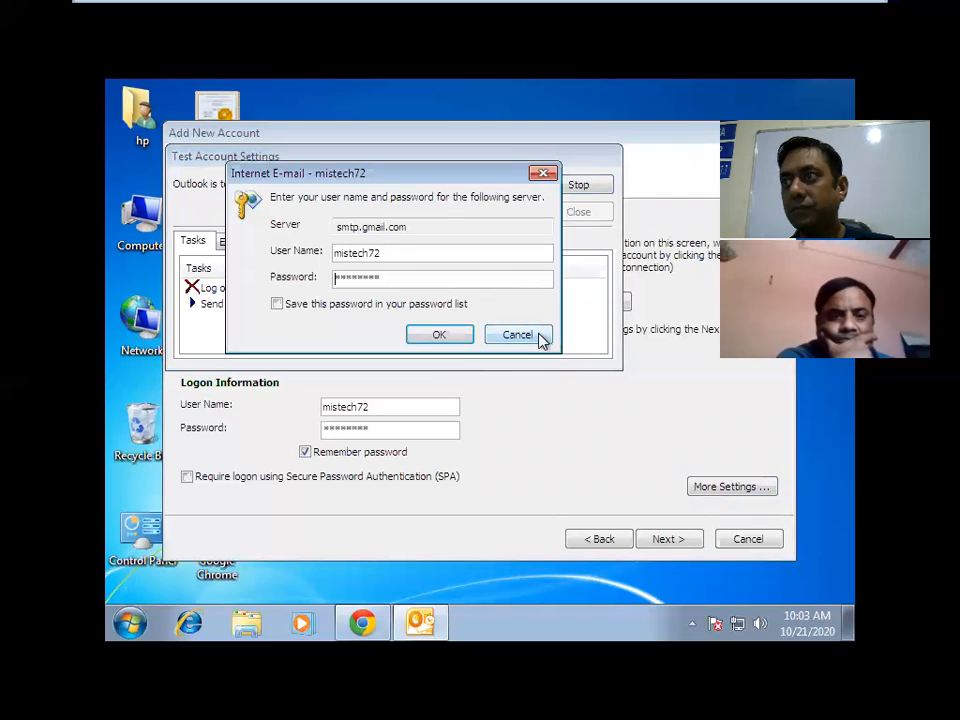
{"action": "left_click", "coordinate": [540, 338]}
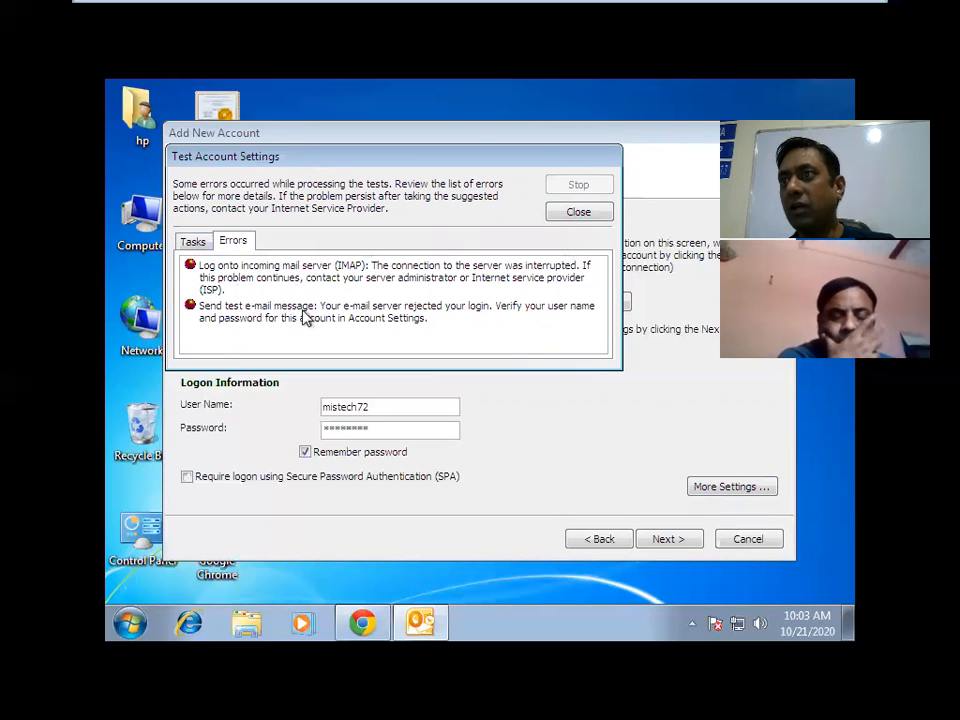
Close the account test results to return to the Internet E-mail Settings form.
{"action": "left_click", "coordinate": [561, 214]}
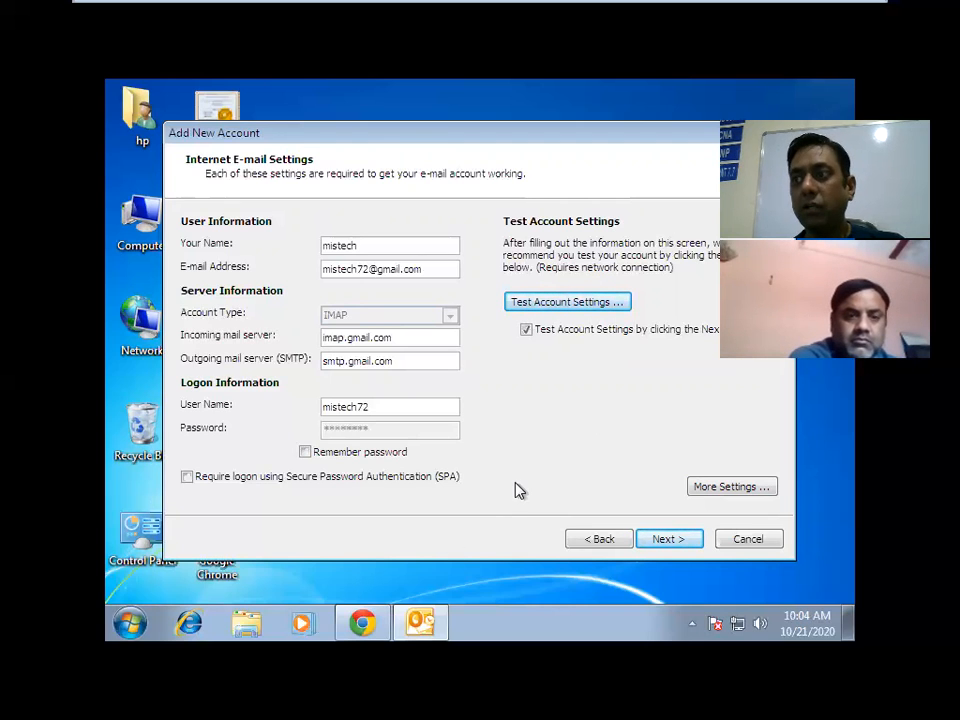
{"action": "mouse_move", "coordinate": [416, 625]}
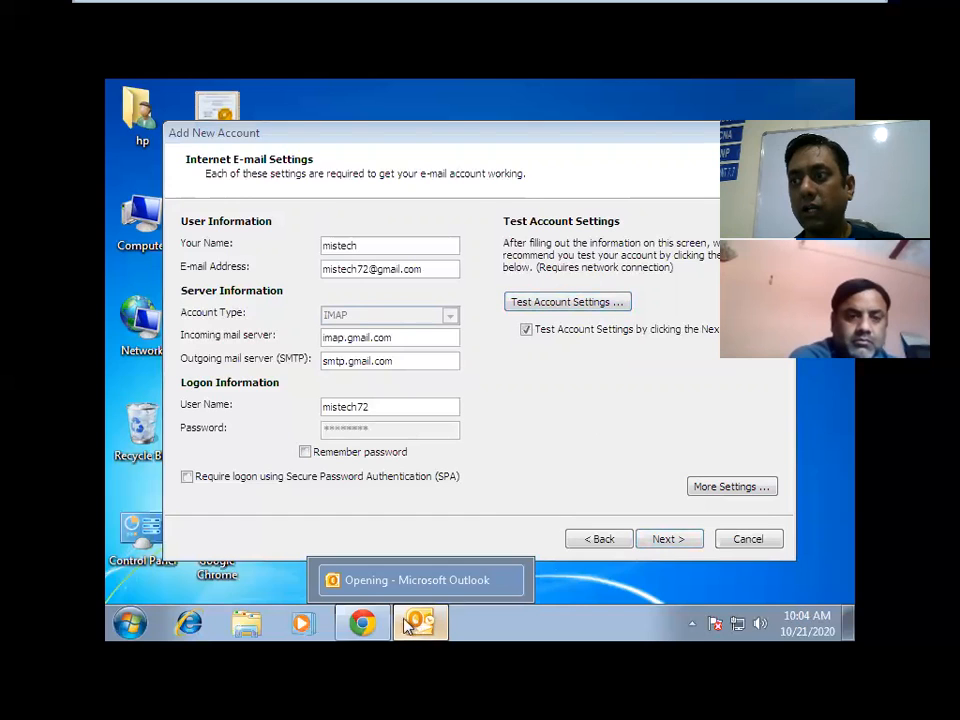
Switch to Chrome to show the Gmail inbox in basic HTML view.
{"action": "left_click", "coordinate": [364, 622]}
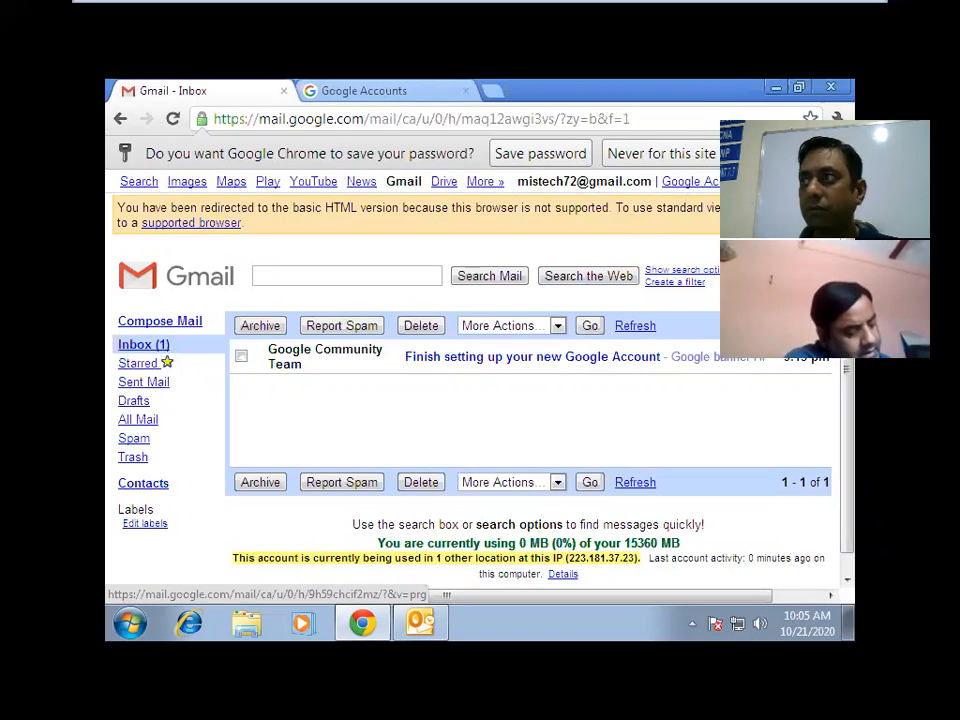
In Gmail's Forwarding and POP/IMAP settings, enable IMAP access and save the changes.
{"action": "left_click", "coordinate": [779, 181]}
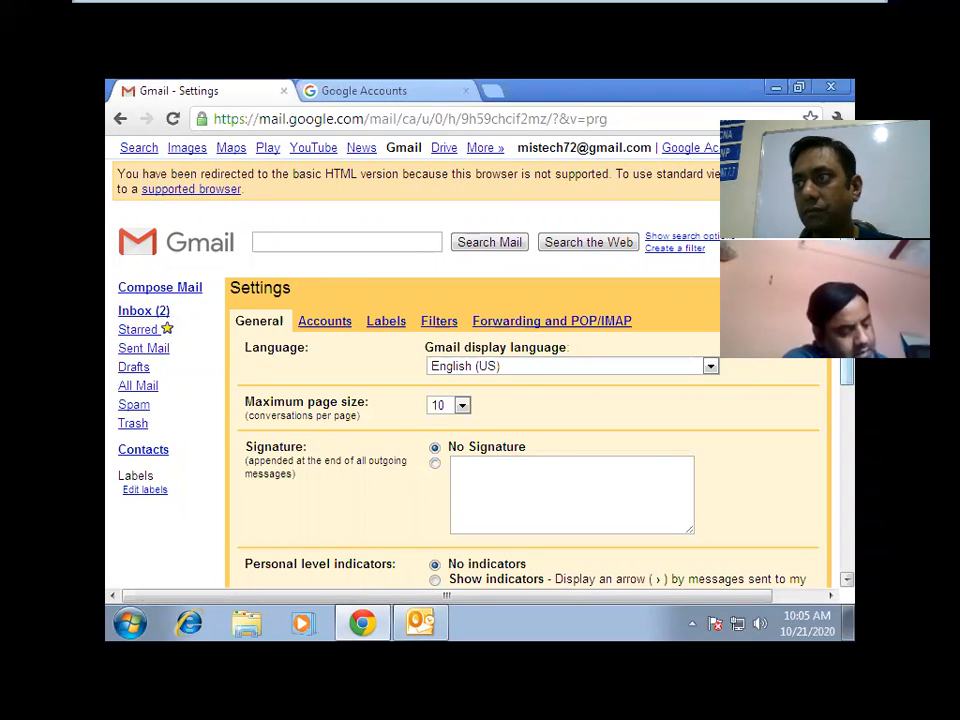
{"action": "scroll", "coordinate": [480, 400], "scroll_direction": "down", "scroll_amount": 2}
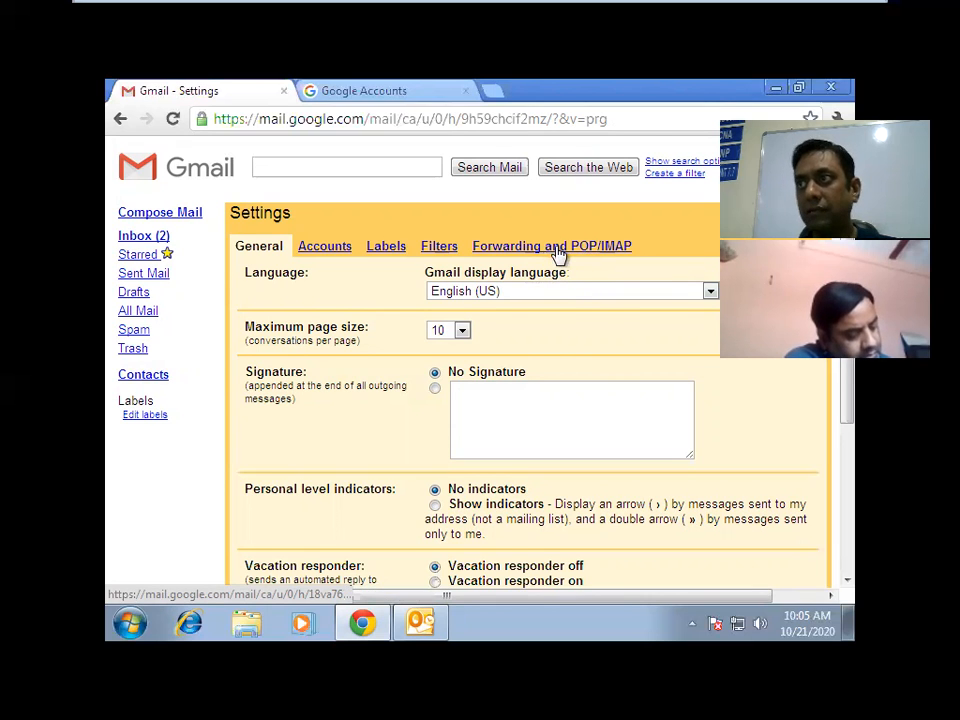
{"action": "left_click", "coordinate": [558, 250]}
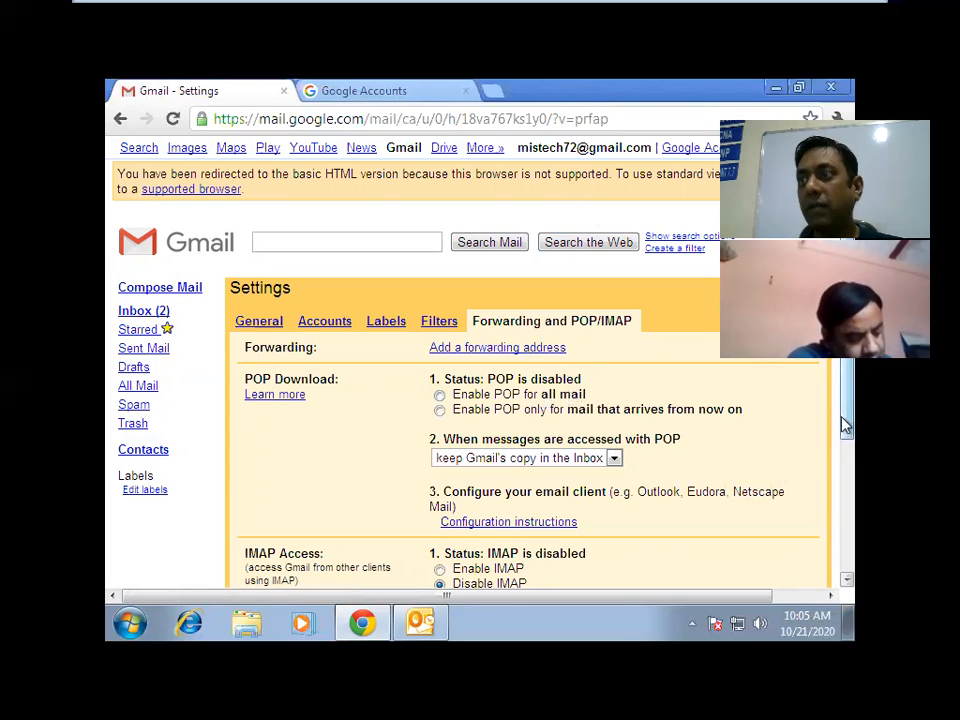
{"action": "left_click_drag", "start_coordinate": [845, 426], "coordinate": [846, 530]}
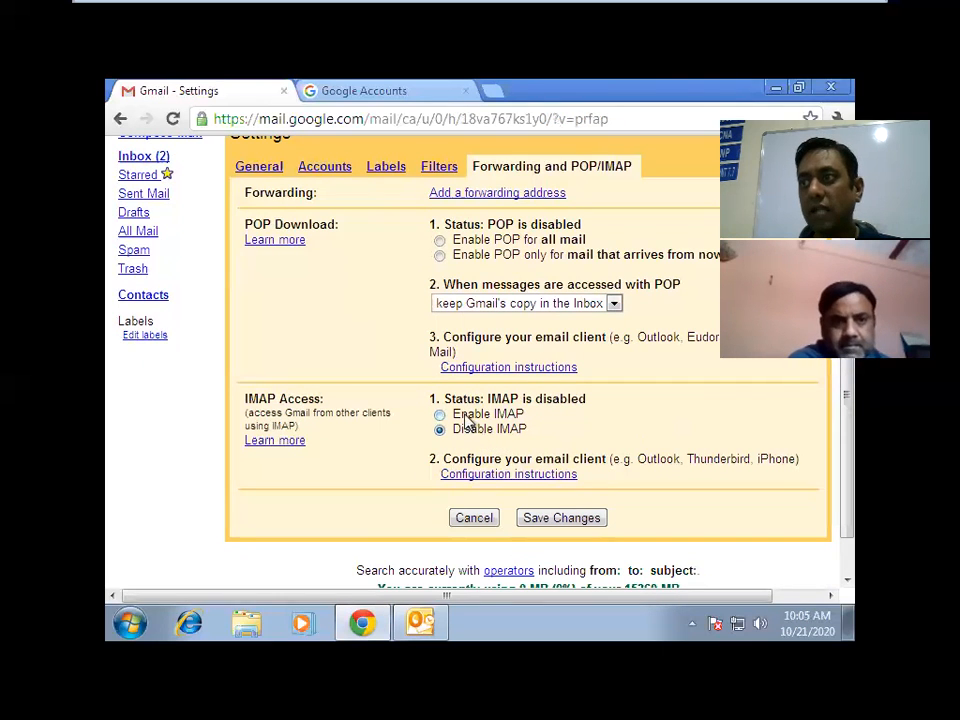
{"action": "left_click", "coordinate": [466, 418]}
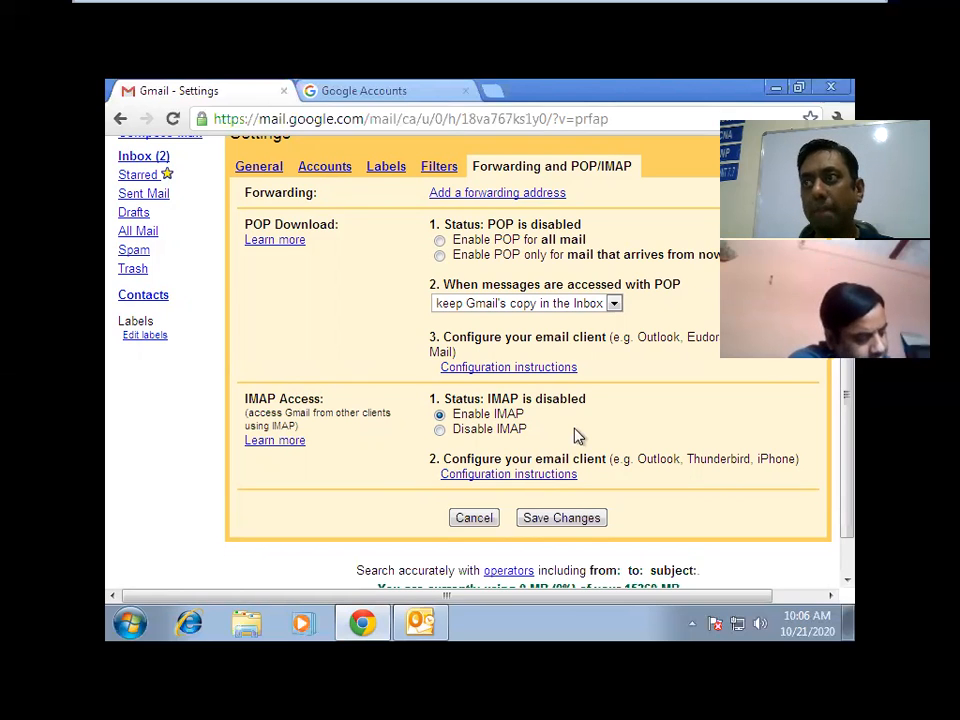
{"action": "left_click", "coordinate": [561, 518]}
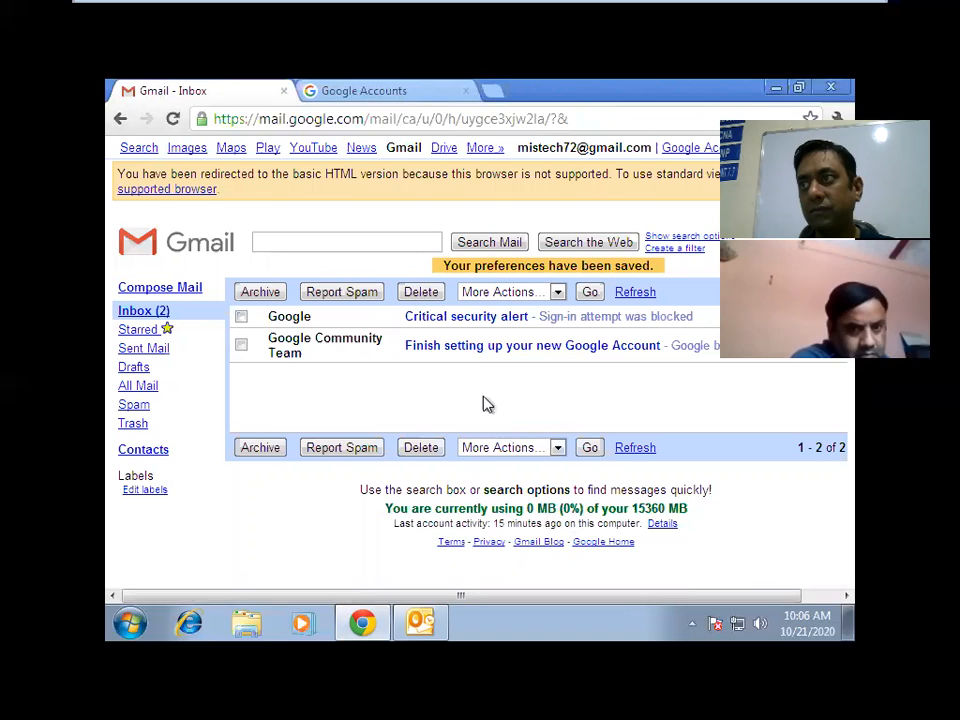
Rerun the Outlook account test with the password, close the failed results, and return to Gmail.
{"action": "left_click", "coordinate": [776, 89]}
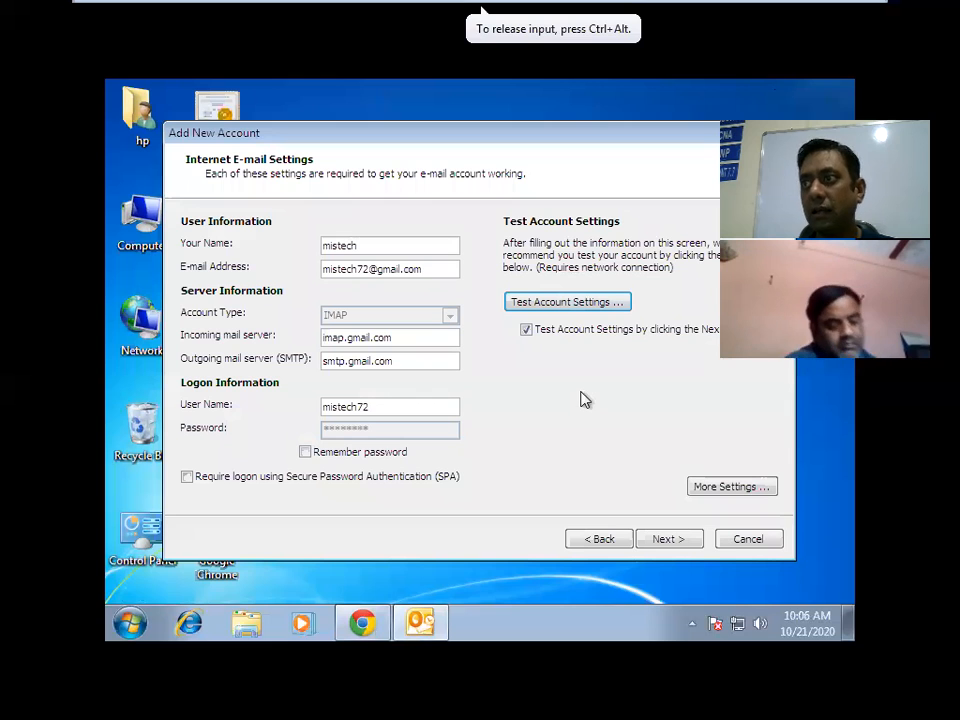
{"action": "left_click", "coordinate": [577, 307]}
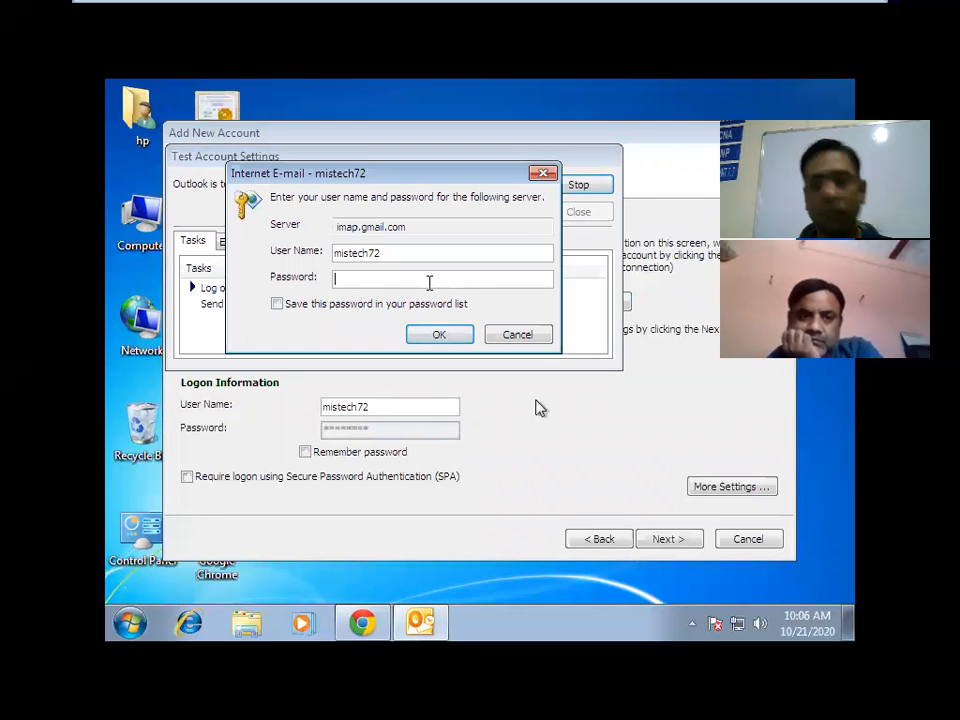
{"action": "type", "text": "**********"}
{"action": "key", "text": "Return"}
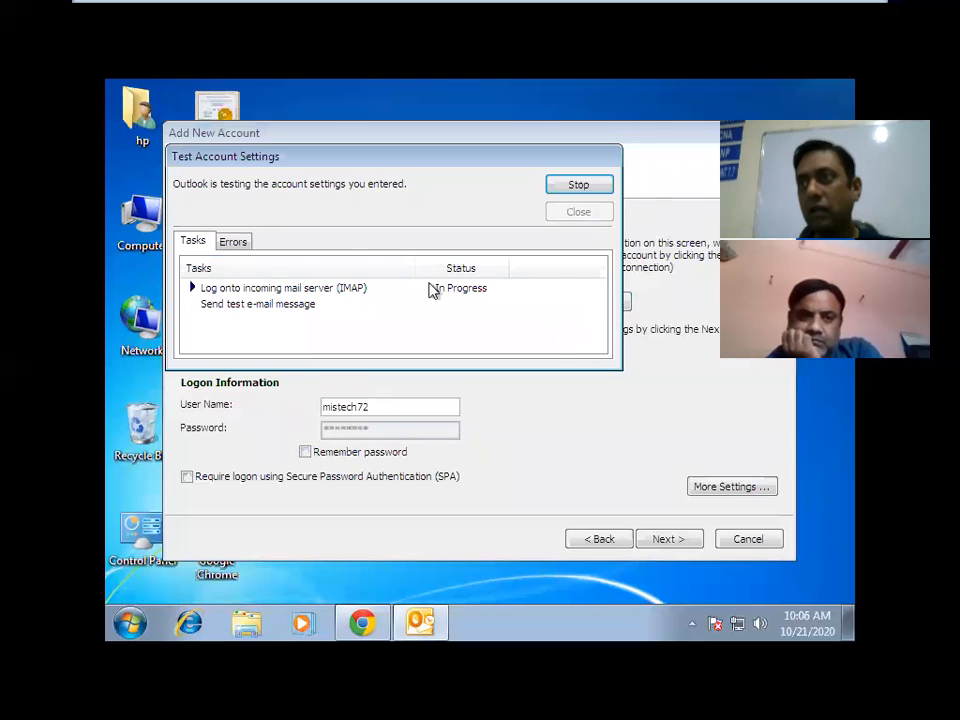
{"action": "left_click", "coordinate": [518, 334]}
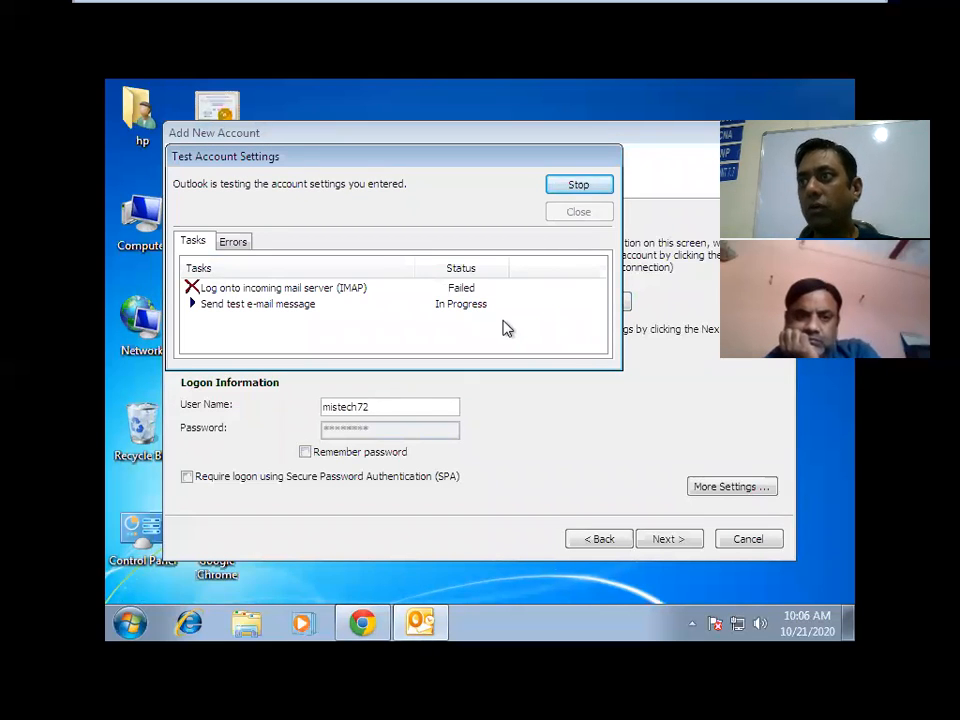
{"action": "left_click", "coordinate": [520, 337]}
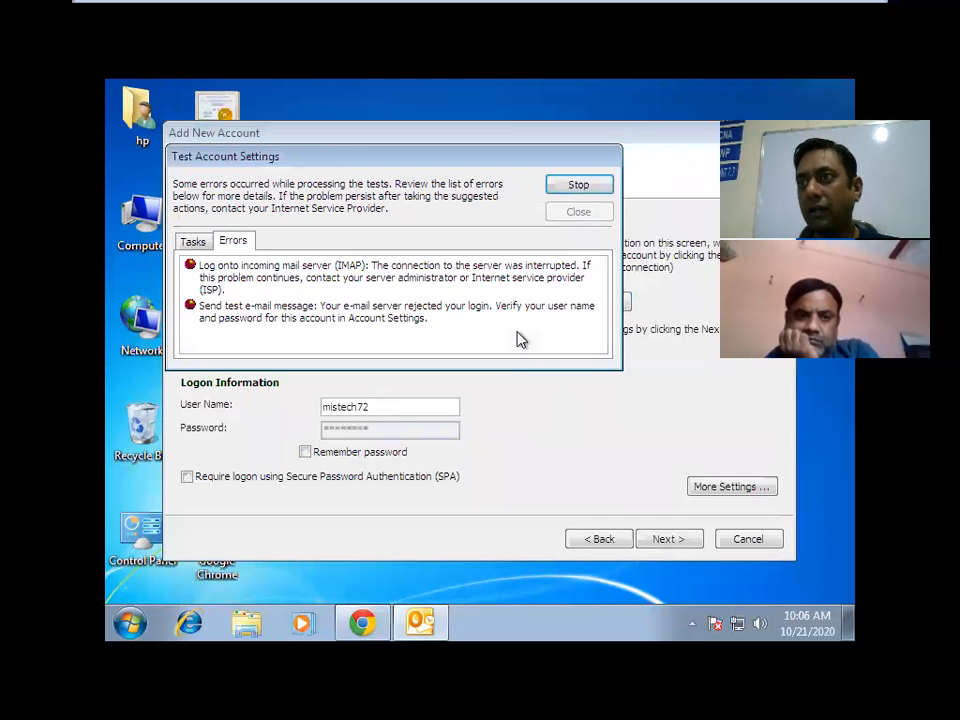
{"action": "left_click", "coordinate": [578, 213]}
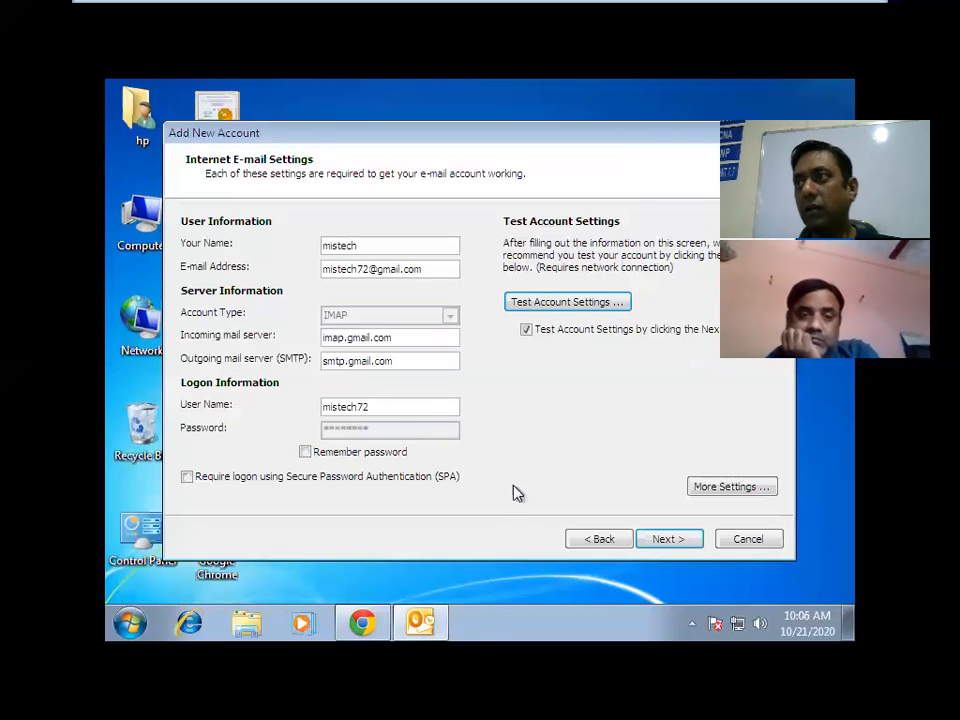
{"action": "left_click", "coordinate": [360, 625]}
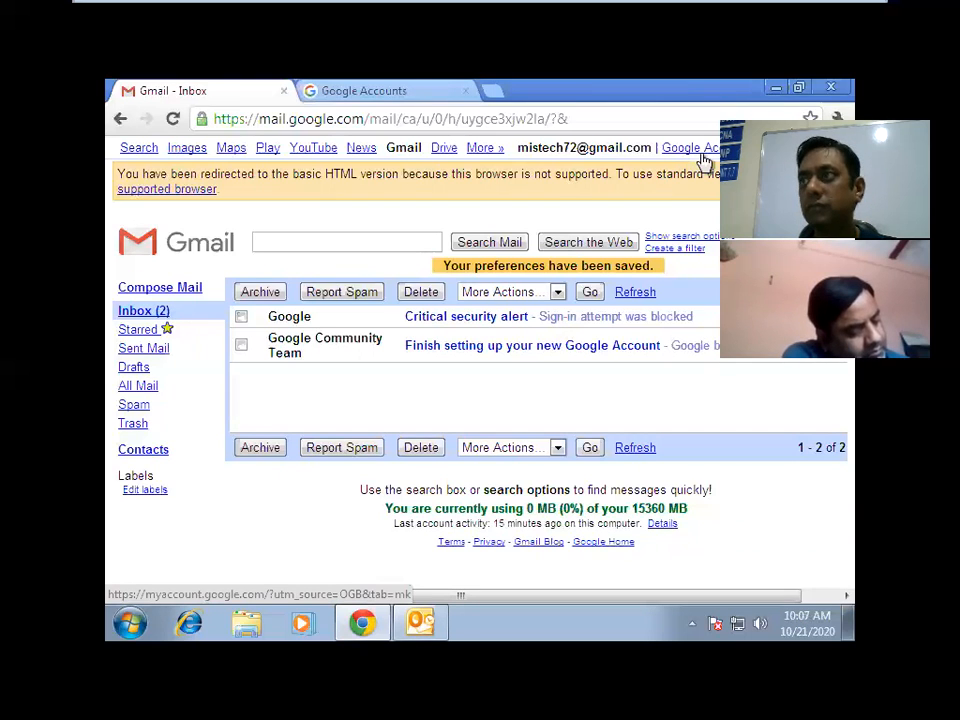
Open the Google Account's Security settings page.
{"action": "left_click", "coordinate": [704, 157]}
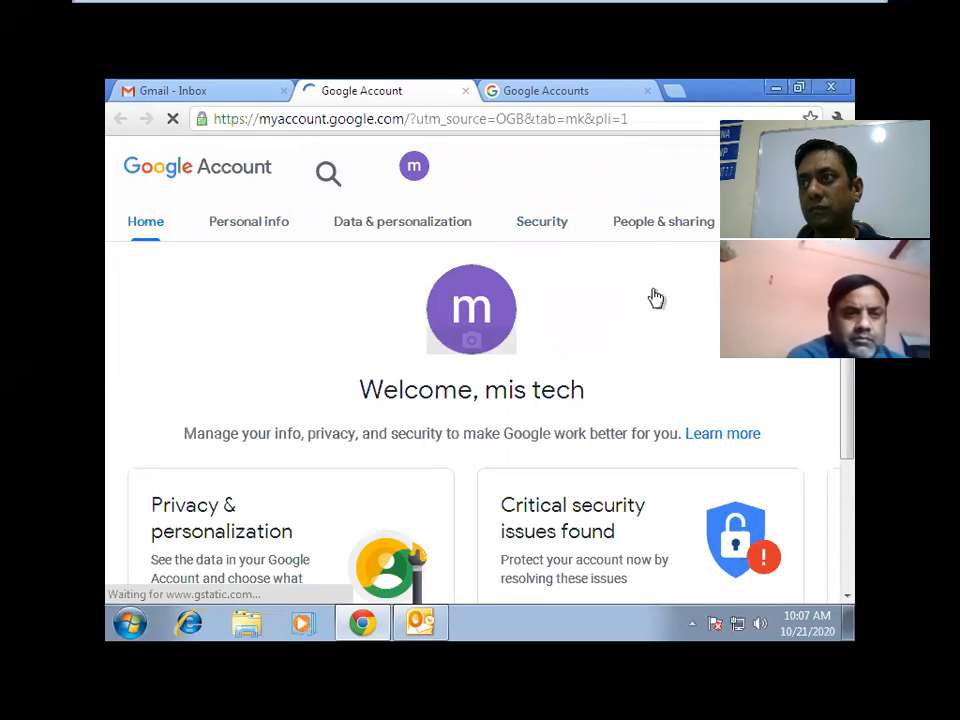
{"action": "left_click", "coordinate": [540, 228]}
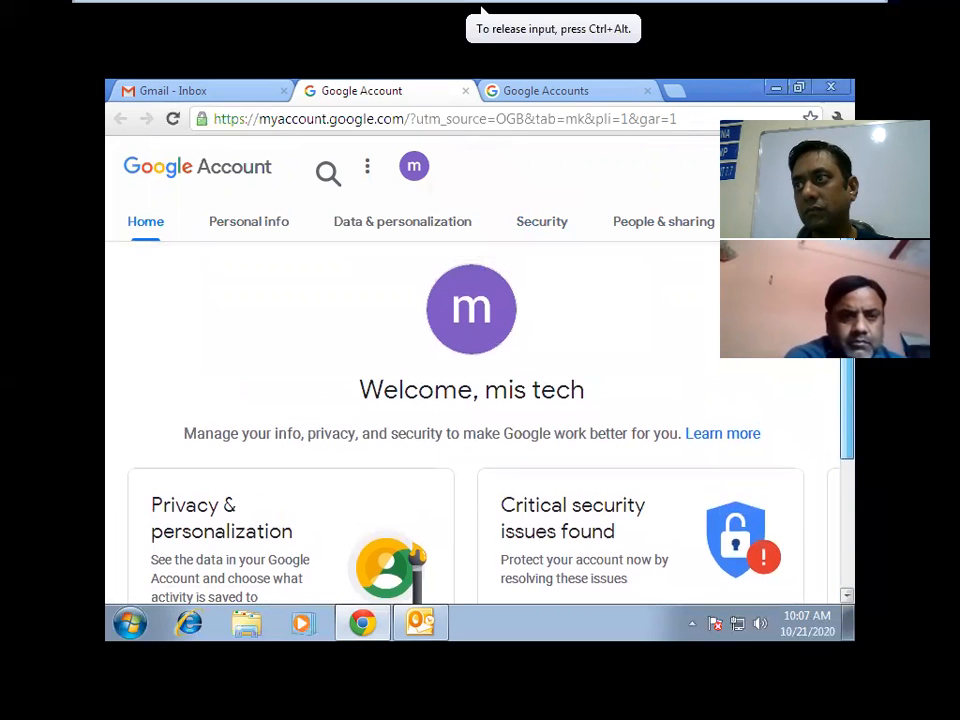
{"action": "left_click", "coordinate": [547, 234]}
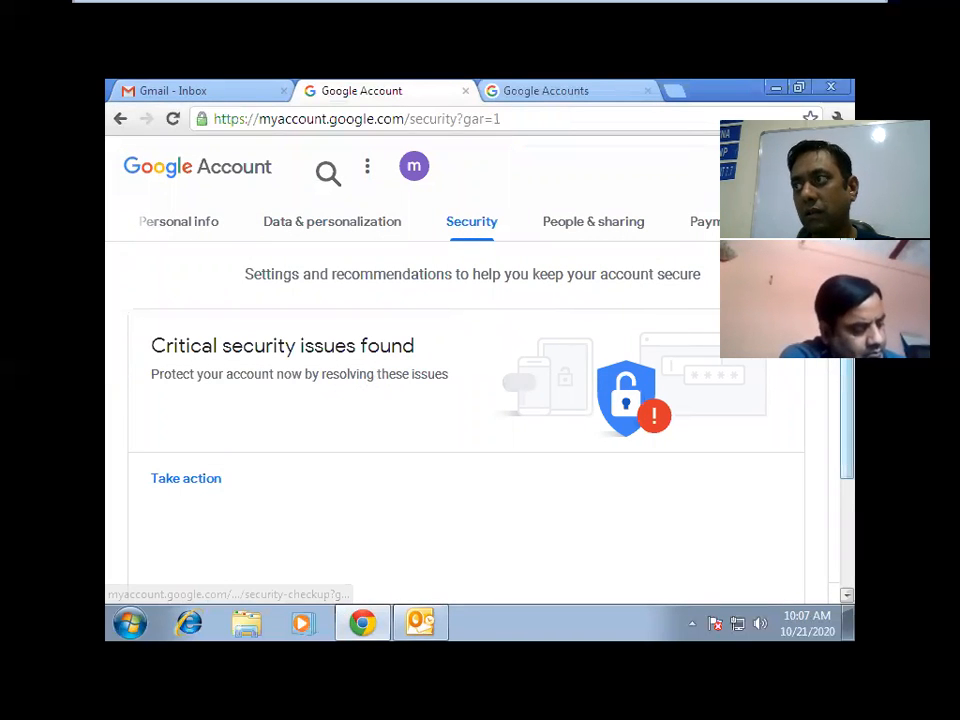
{"action": "scroll", "coordinate": [470, 400], "scroll_direction": "down", "scroll_amount": 3}
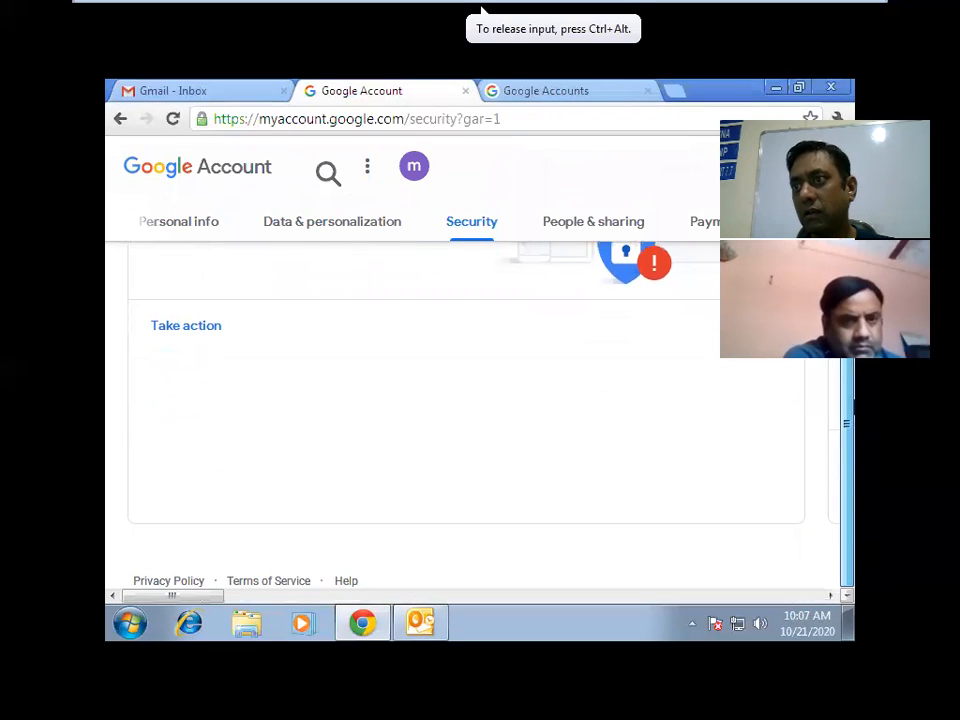
{"action": "scroll", "coordinate": [815, 543], "scroll_direction": "up", "scroll_amount": 3}
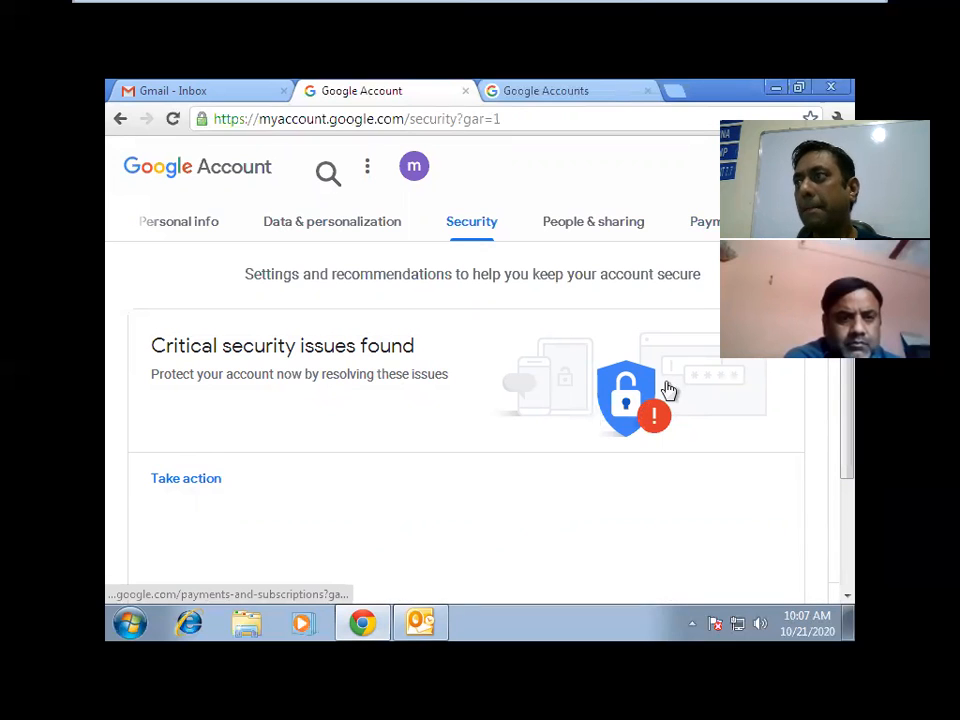
Review the Recent security activity alert about a less secure app sign-in attempt.
{"action": "left_click", "coordinate": [817, 221]}
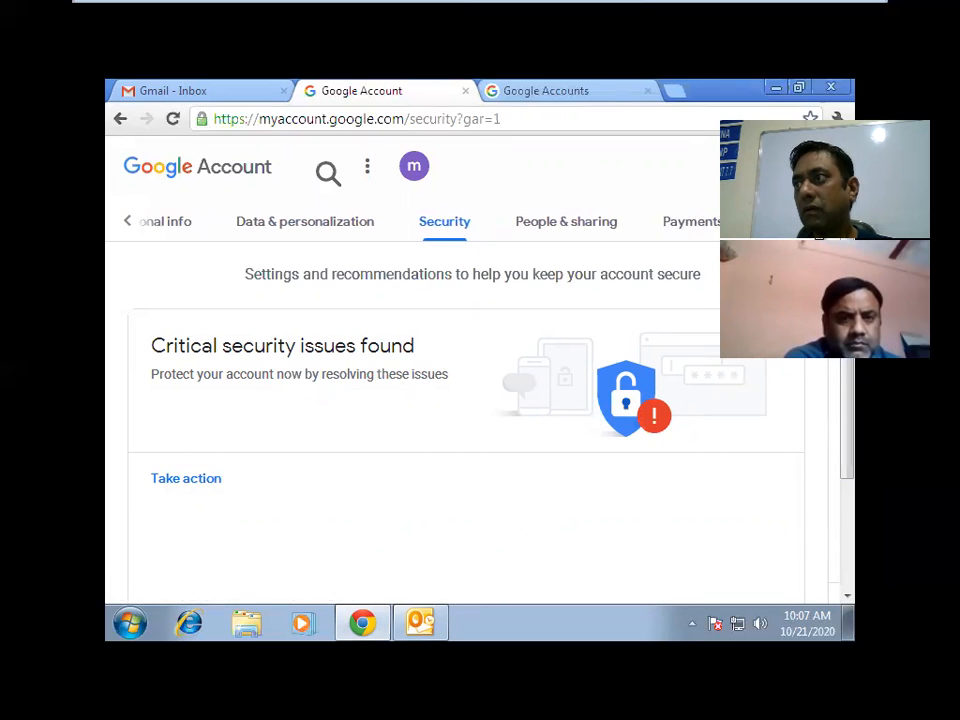
{"action": "left_click", "coordinate": [835, 365]}
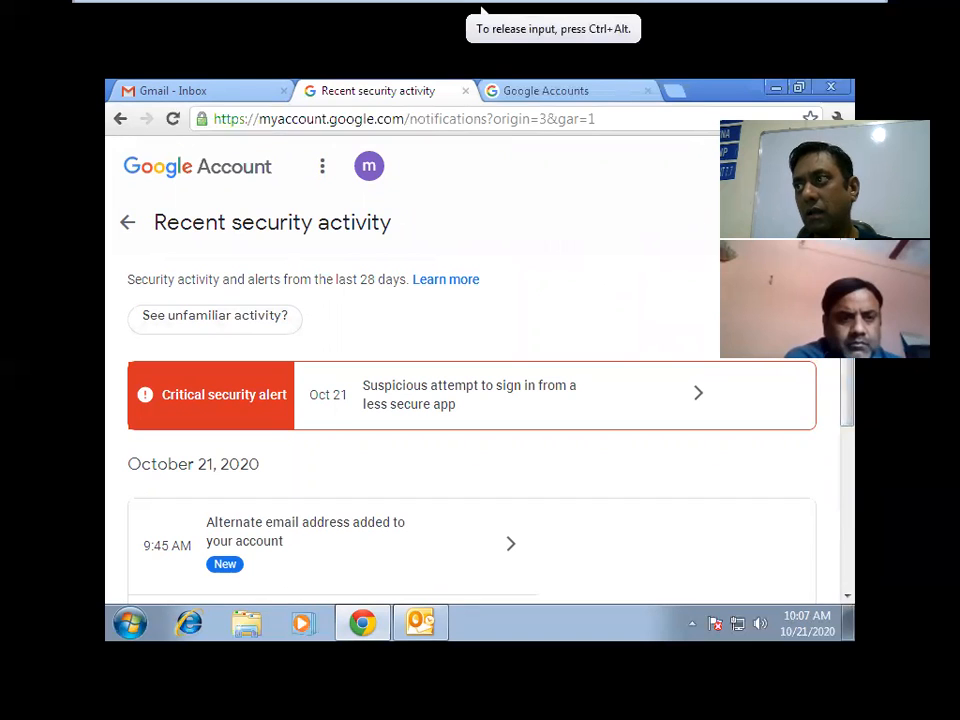
{"action": "scroll", "coordinate": [843, 473], "scroll_direction": "down", "scroll_amount": 3}
{"action": "scroll", "coordinate": [846, 364], "scroll_direction": "up", "scroll_amount": 3}
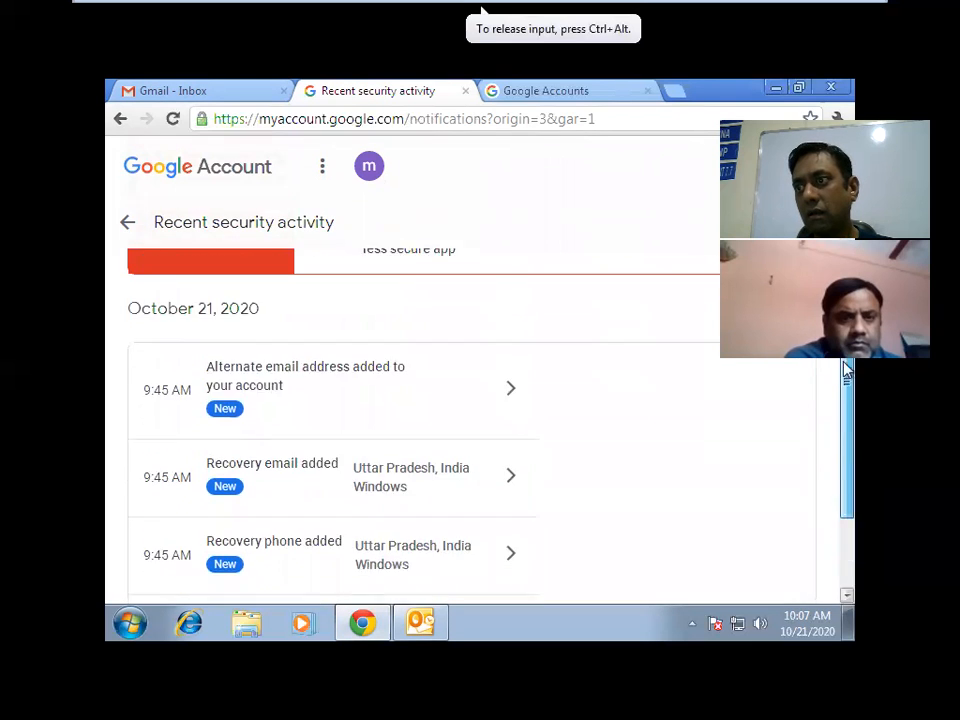
{"action": "left_click", "coordinate": [121, 118]}
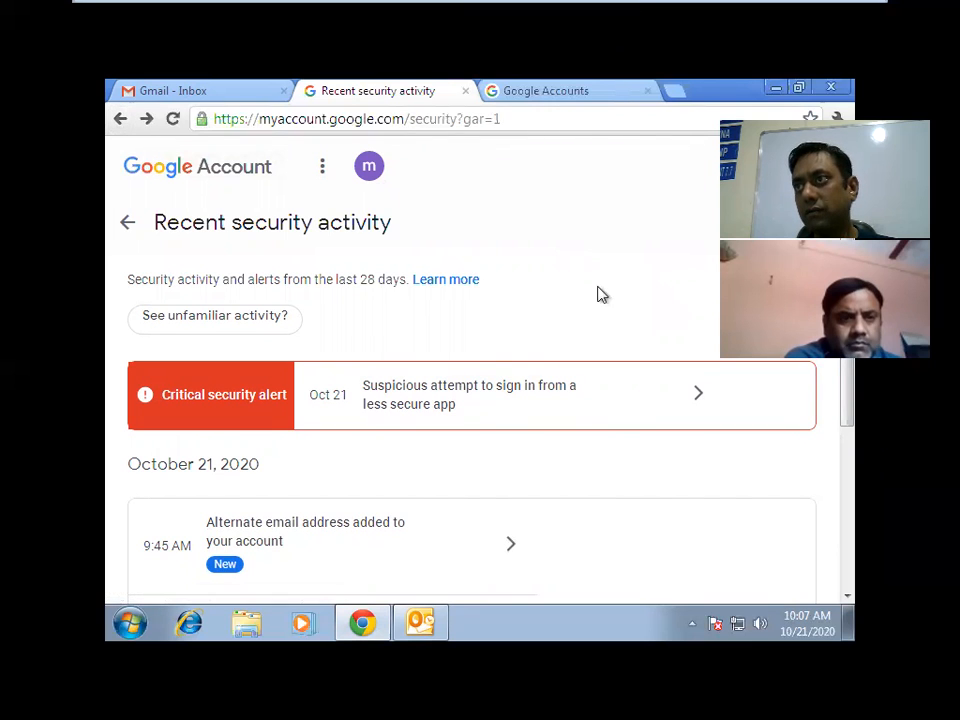
Return to the Google Account home and reopen the Security settings page.
{"action": "left_click", "coordinate": [121, 118]}
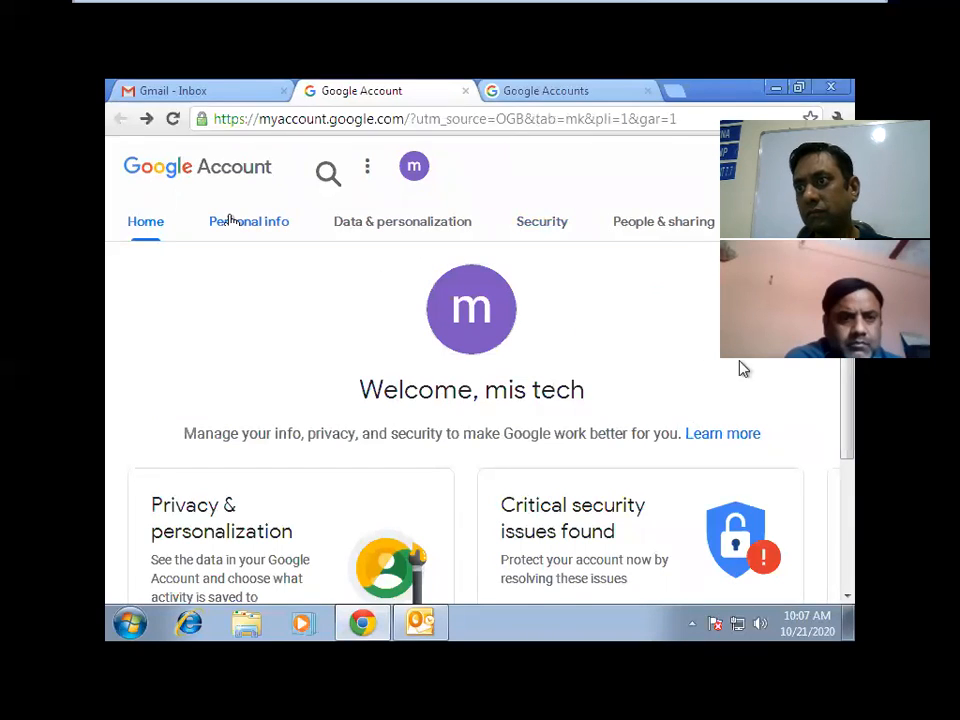
{"action": "left_click_drag", "start_coordinate": [847, 392], "coordinate": [848, 470]}
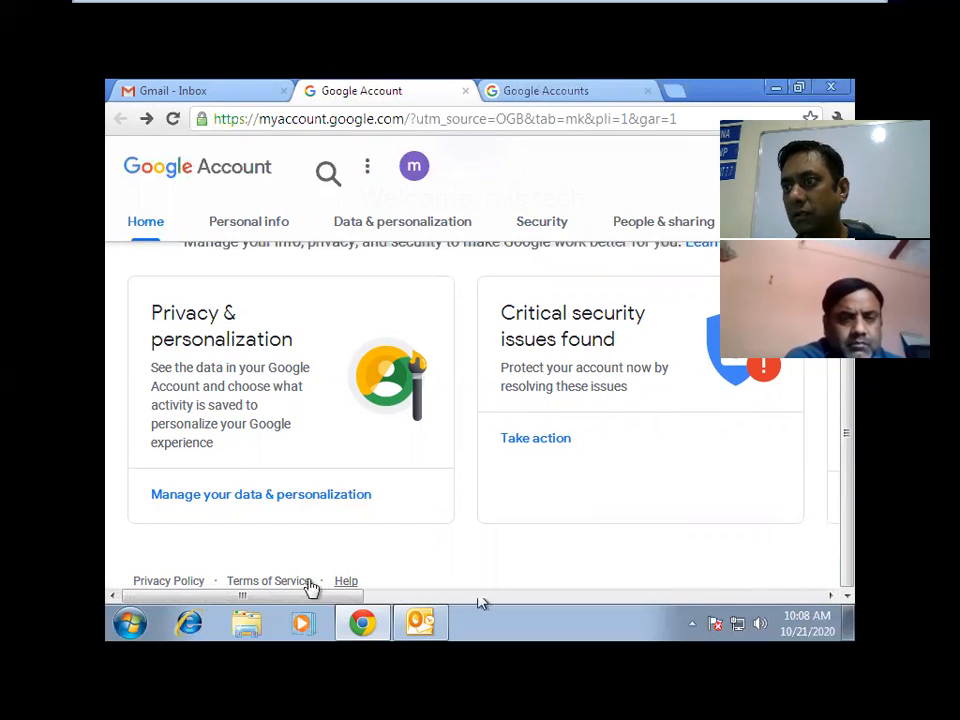
{"action": "mouse_move", "coordinate": [352, 610]}
{"action": "left_click_drag", "start_coordinate": [214, 591], "coordinate": [302, 593]}
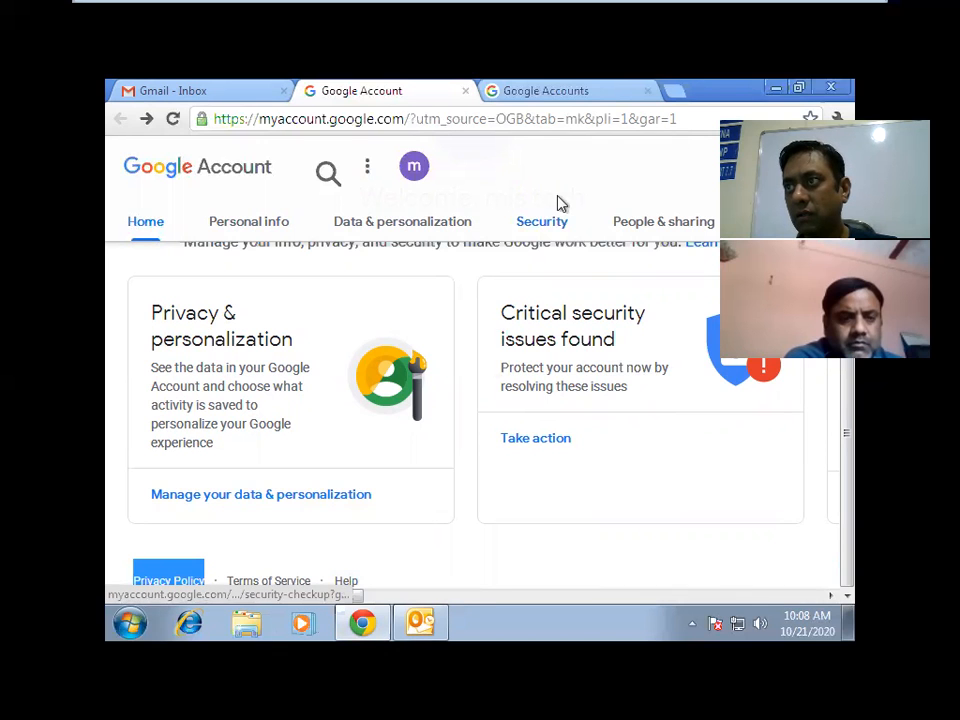
{"action": "left_click", "coordinate": [545, 224]}
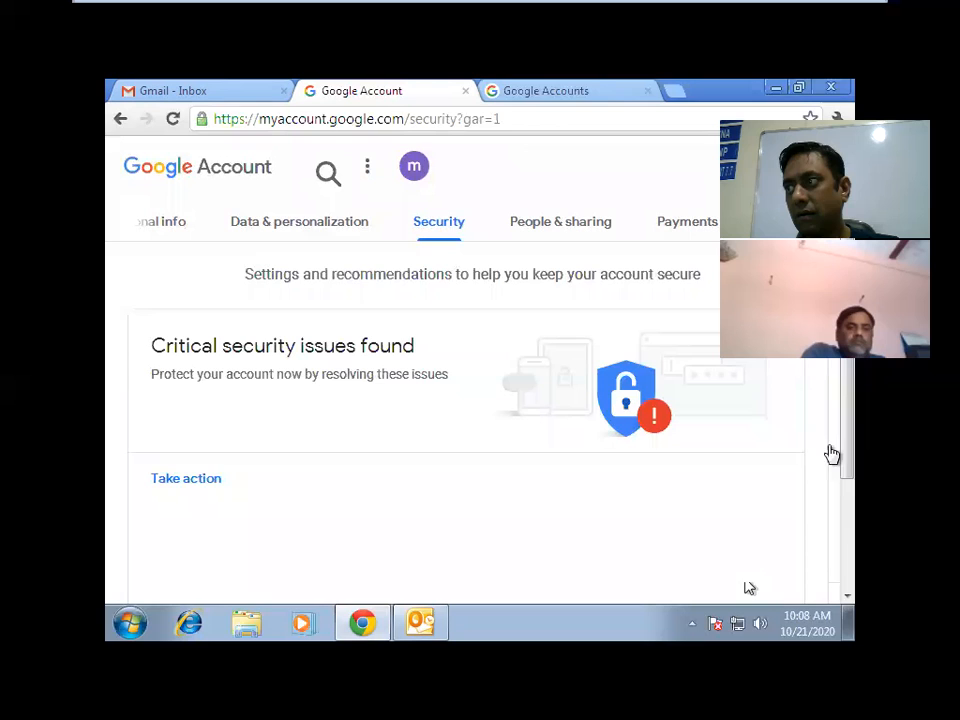
{"action": "left_click_drag", "start_coordinate": [846, 446], "coordinate": [848, 572]}
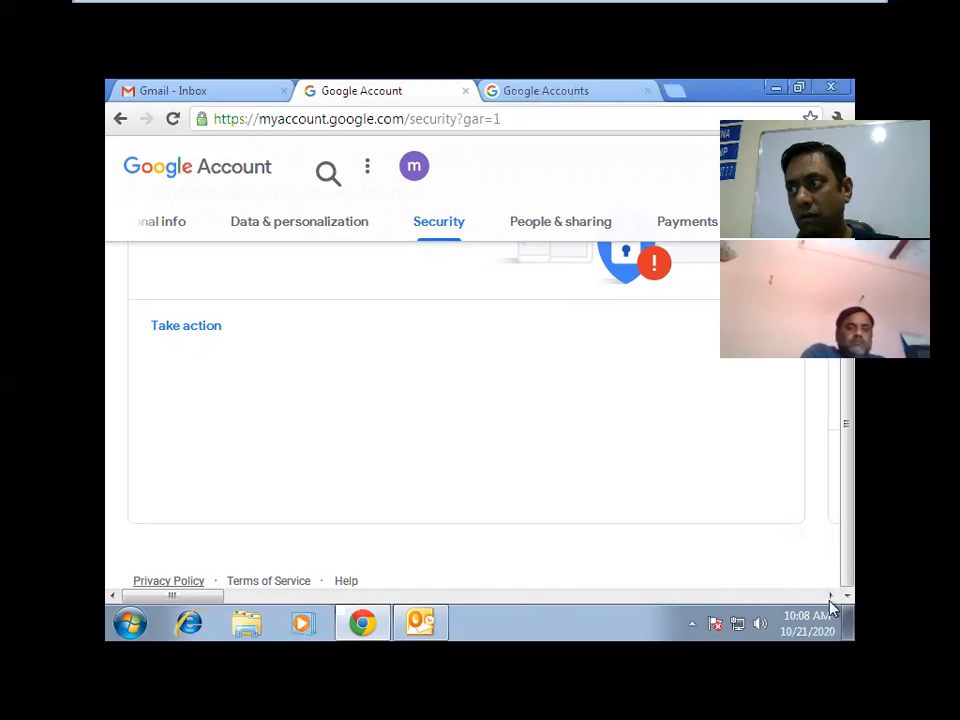
{"action": "triple_click", "coordinate": [830, 600]}
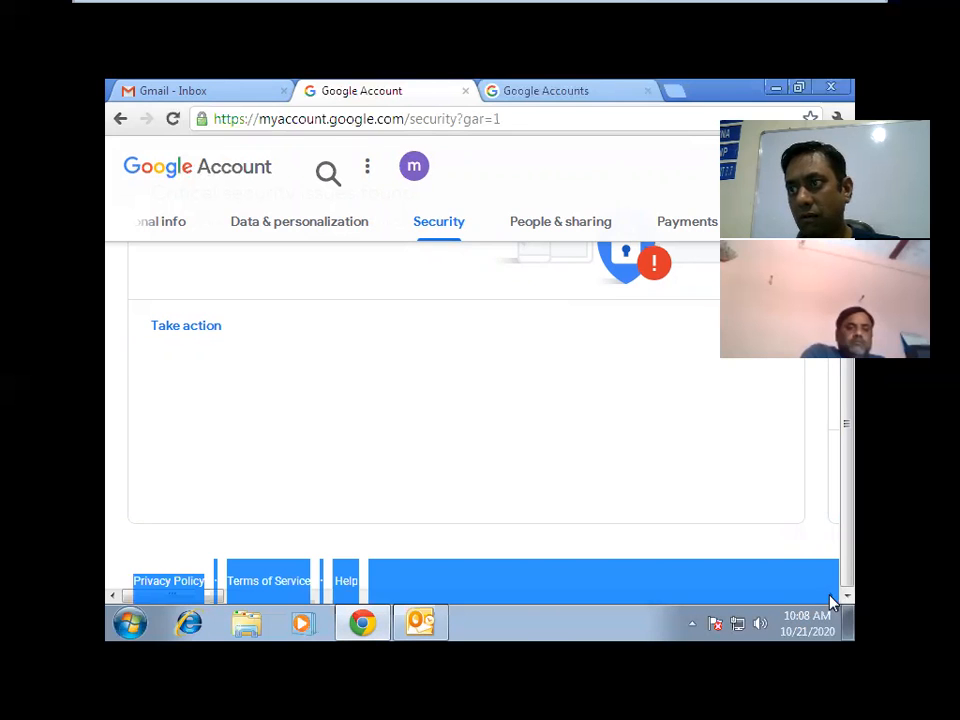
{"action": "left_click", "coordinate": [634, 478]}
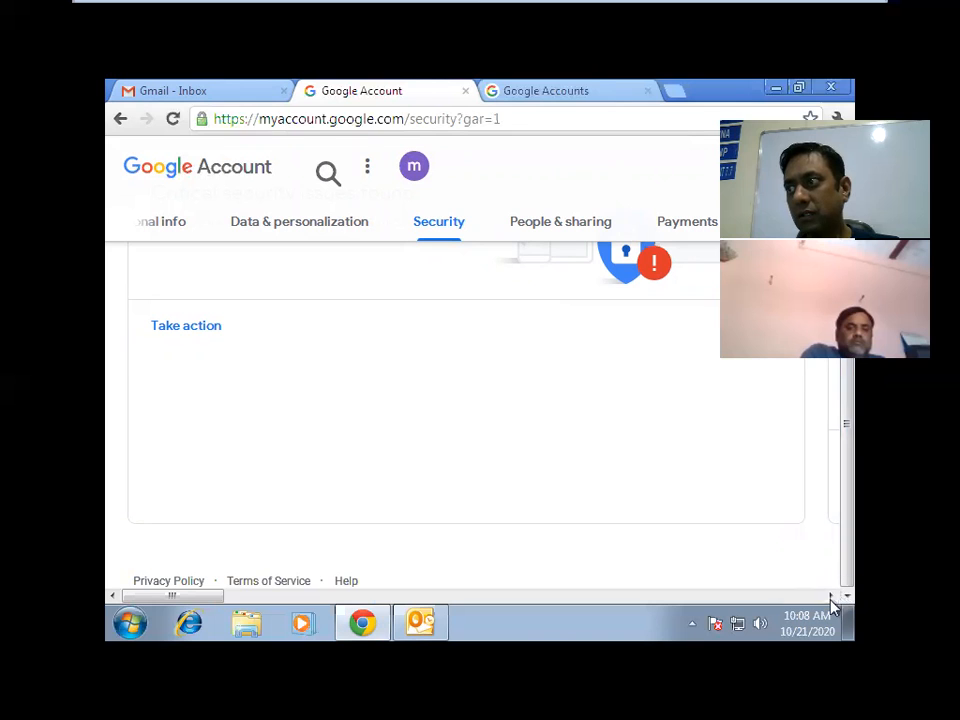
{"action": "triple_click", "coordinate": [831, 602]}
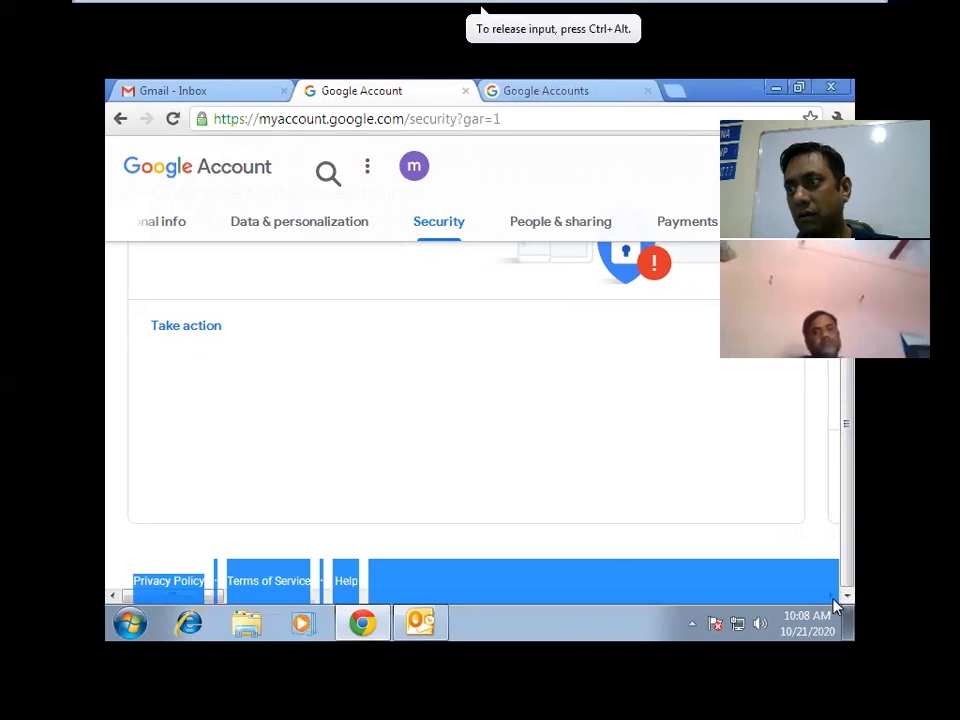
{"action": "left_click", "coordinate": [730, 467]}
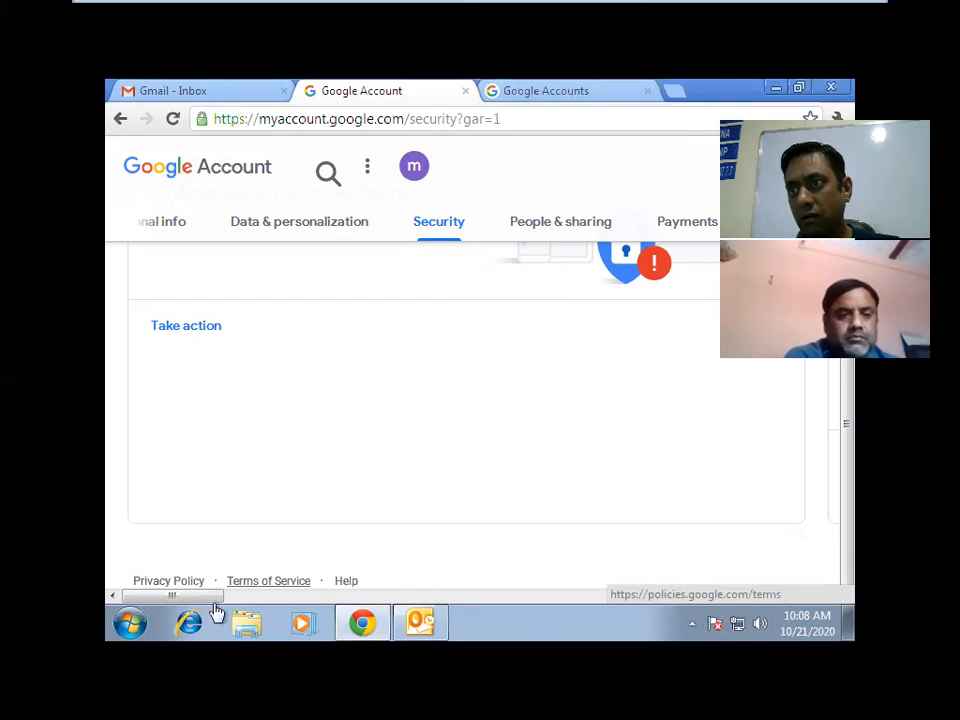
Open the Less secure app access setting, currently set to Off.
{"action": "left_click", "coordinate": [348, 596]}
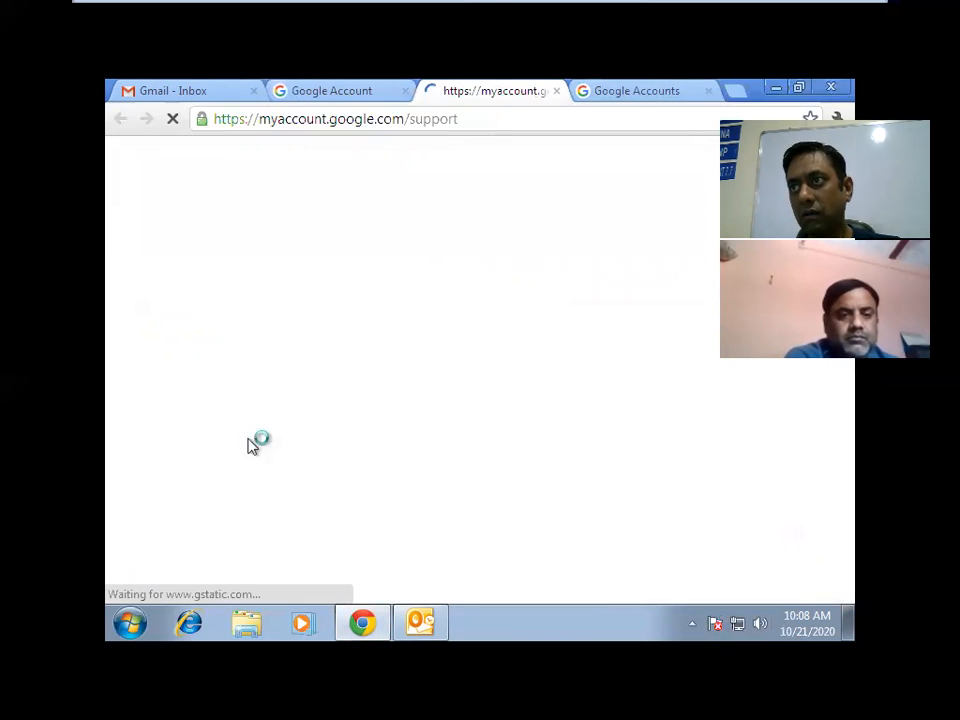
{"action": "left_click", "coordinate": [557, 91]}
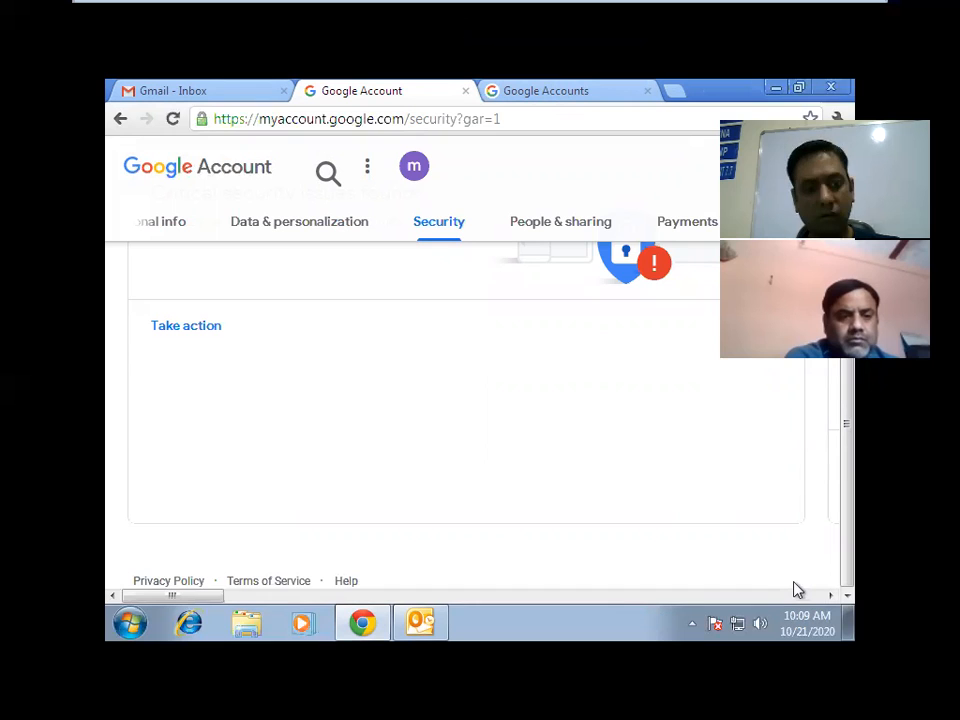
{"action": "key", "text": "Tab"}
{"action": "key", "text": "Tab"}
{"action": "key", "text": "Tab"}
{"action": "key", "text": "Tab"}
{"action": "key", "text": "Tab"}
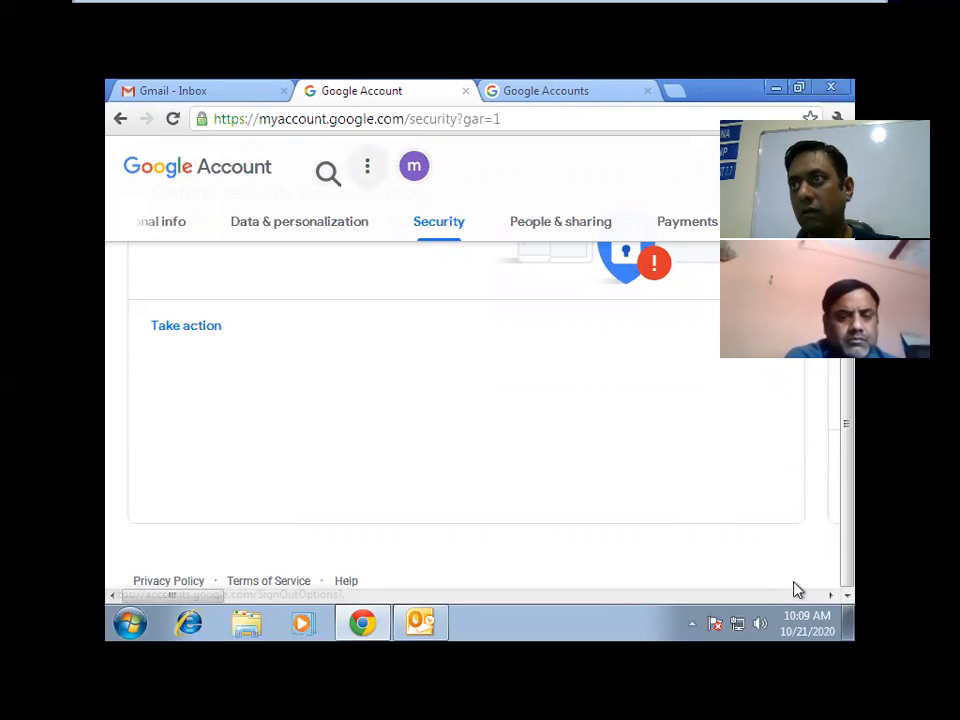
{"action": "key", "text": "Tab"}
{"action": "key", "text": "Tab"}
{"action": "key", "text": "Tab"}
{"action": "key", "text": "Tab"}
{"action": "key", "text": "Tab"}
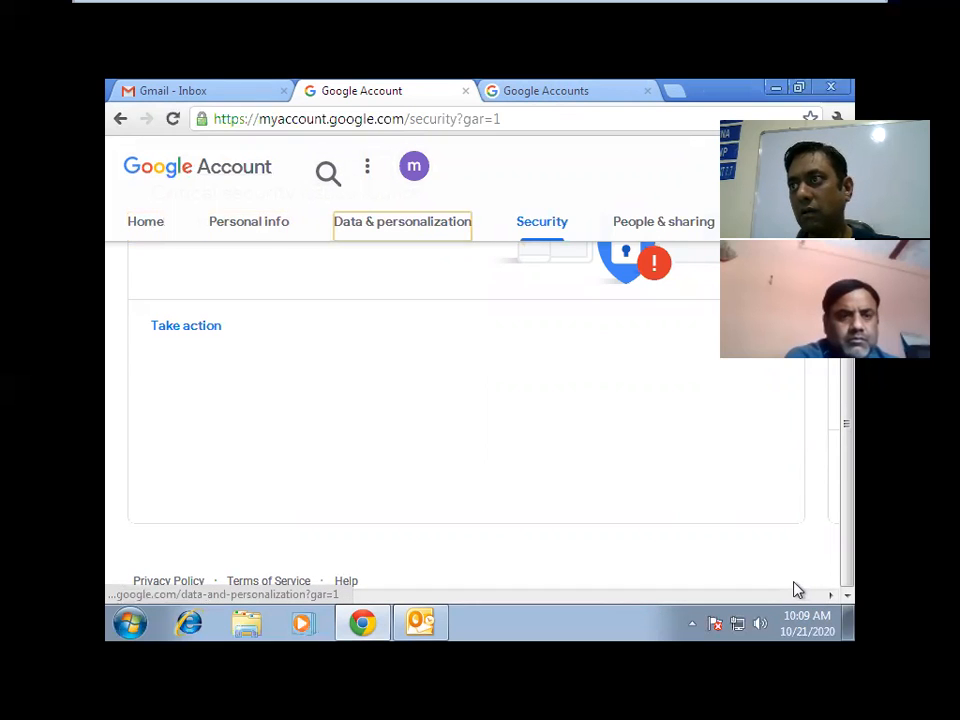
{"action": "key", "text": "Tab"}
{"action": "key", "text": "Tab"}
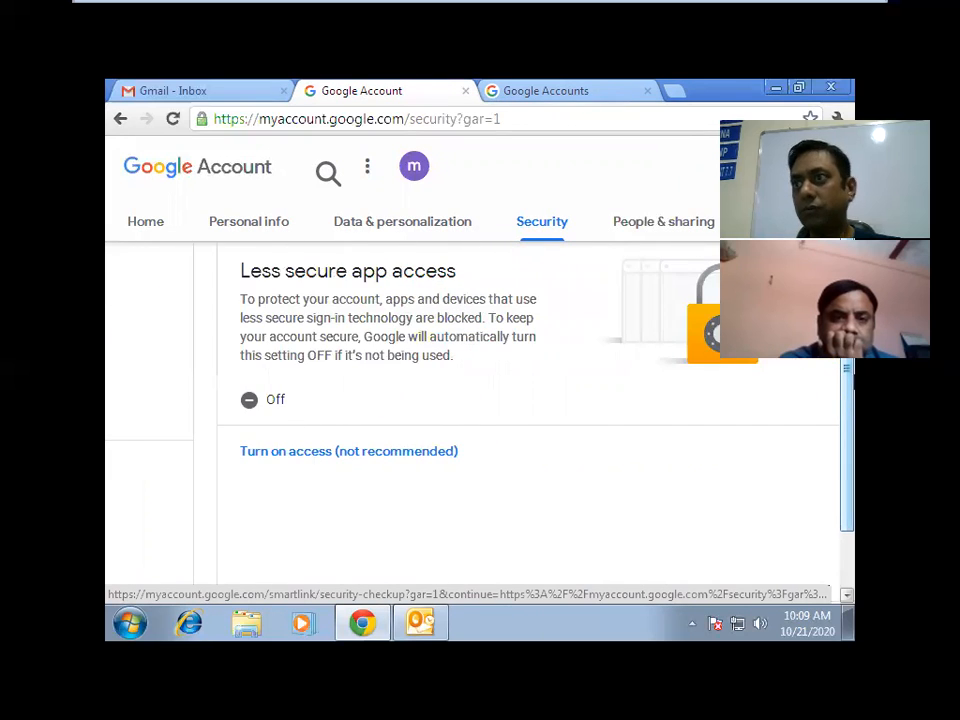
{"action": "left_click_drag", "start_coordinate": [848, 374], "coordinate": [848, 333]}
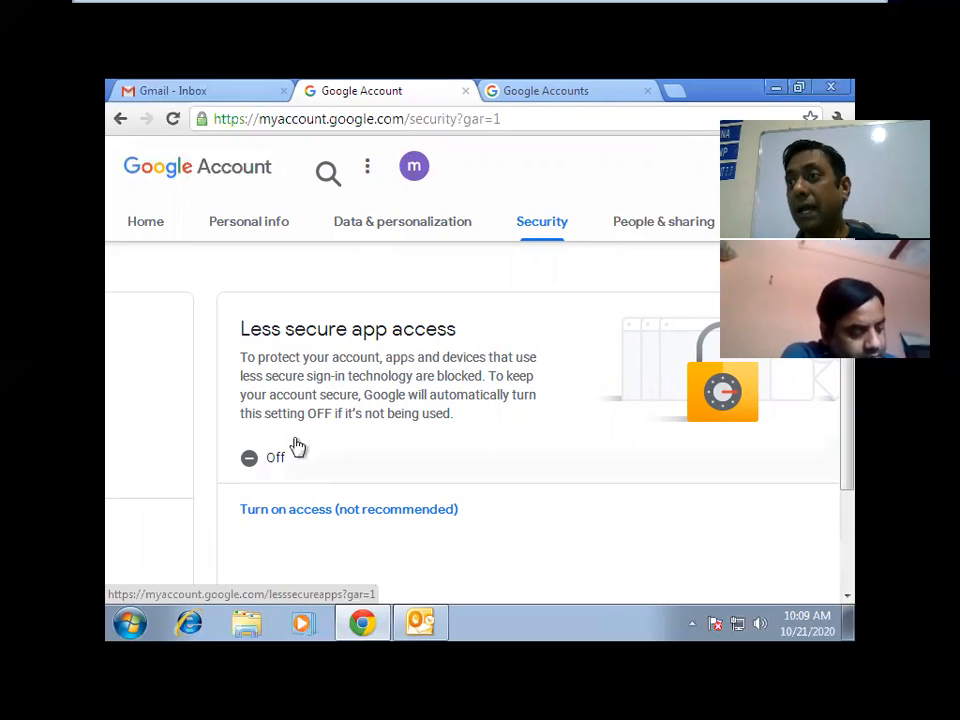
{"action": "left_click", "coordinate": [325, 516]}
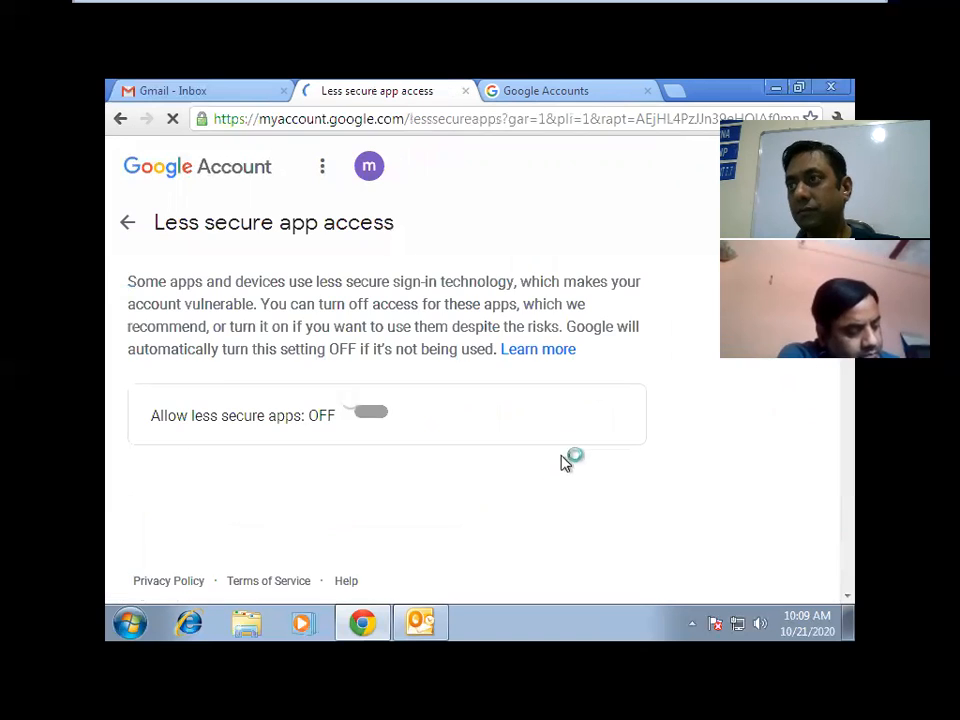
Turn on the 'Allow less secure apps' access setting for the Gmail account.
{"action": "left_click", "coordinate": [374, 415]}
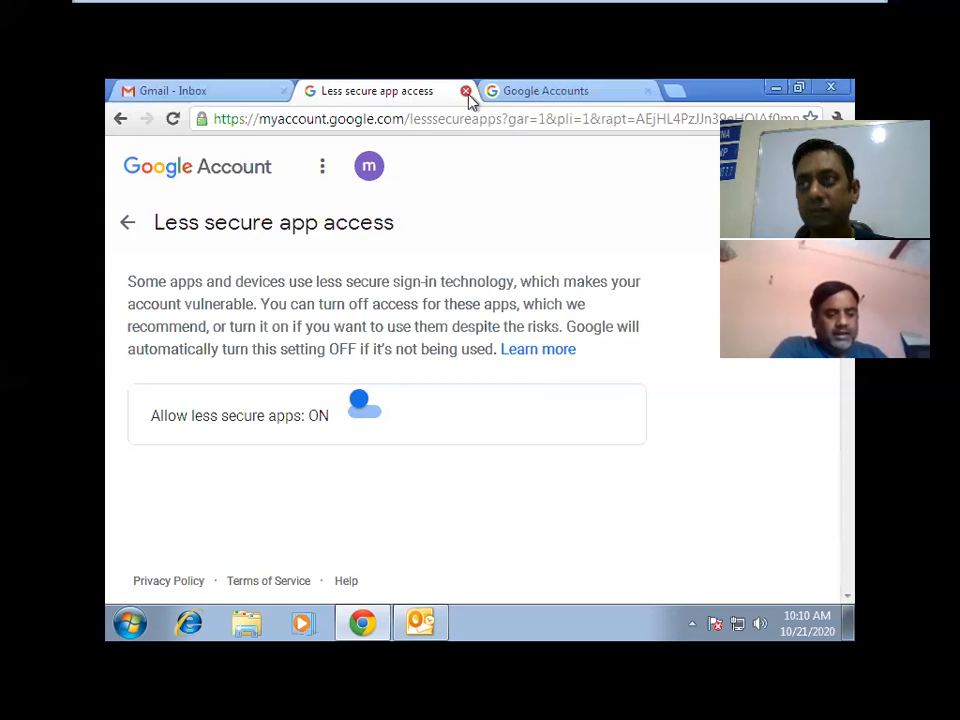
Close the Google pages and rerun Test Account Settings in Outlook with the Gmail password.
{"action": "left_click", "coordinate": [465, 91]}
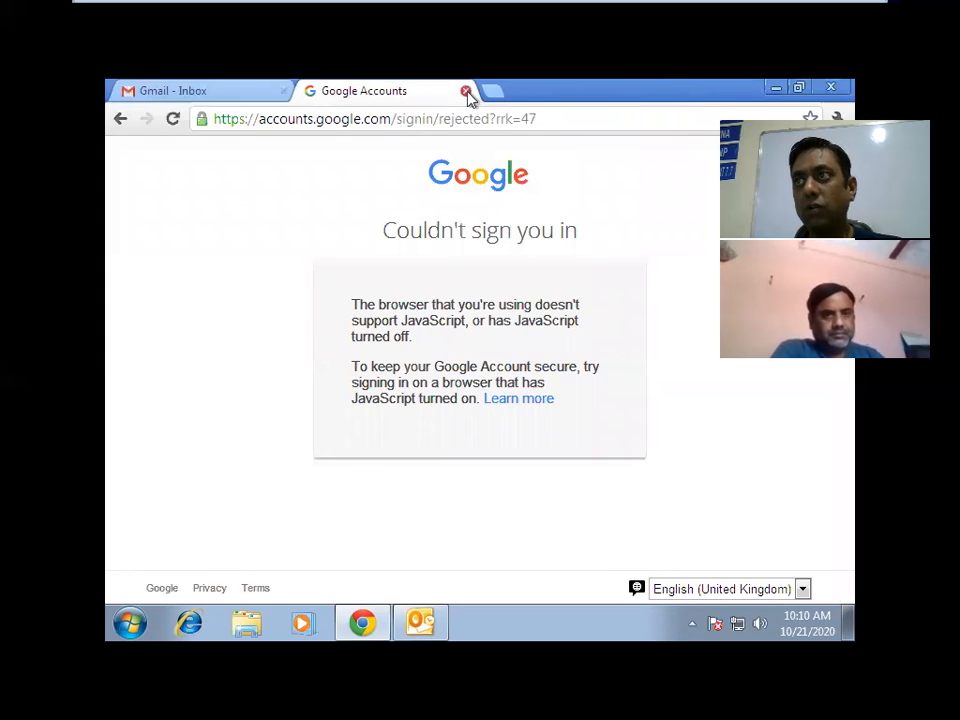
{"action": "left_click", "coordinate": [466, 92]}
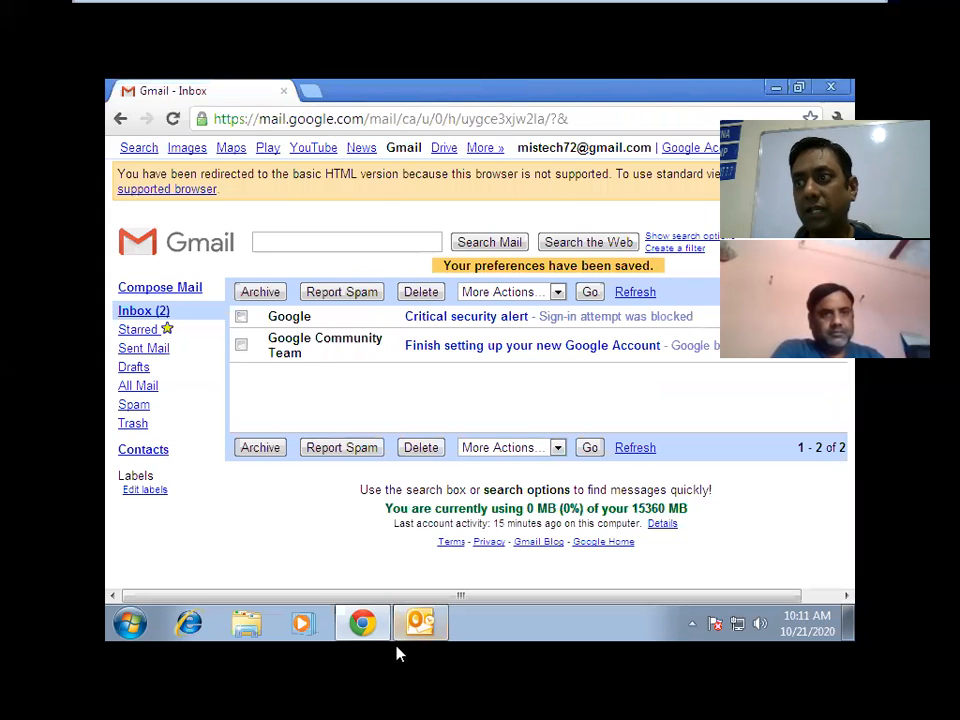
{"action": "left_click", "coordinate": [420, 623]}
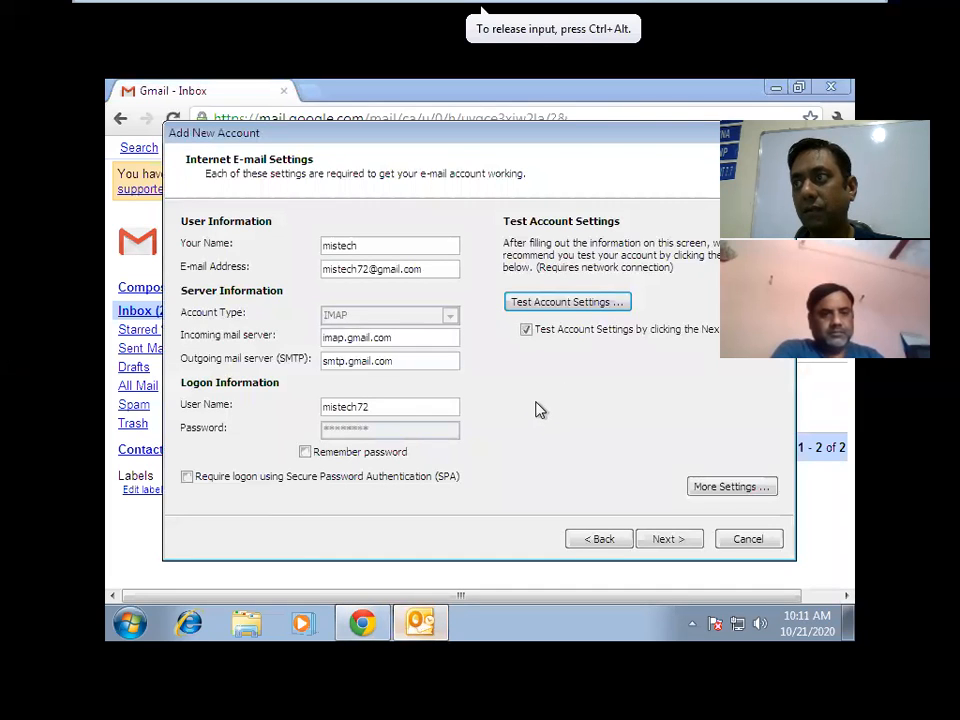
{"action": "left_click", "coordinate": [573, 307]}
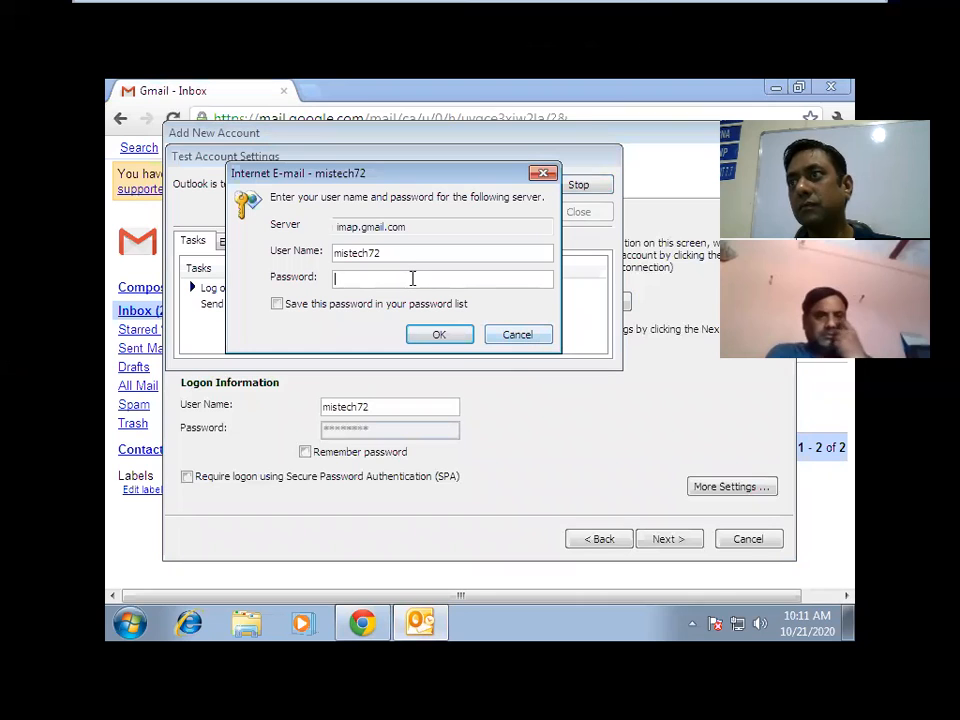
{"action": "type", "text": "*****"}
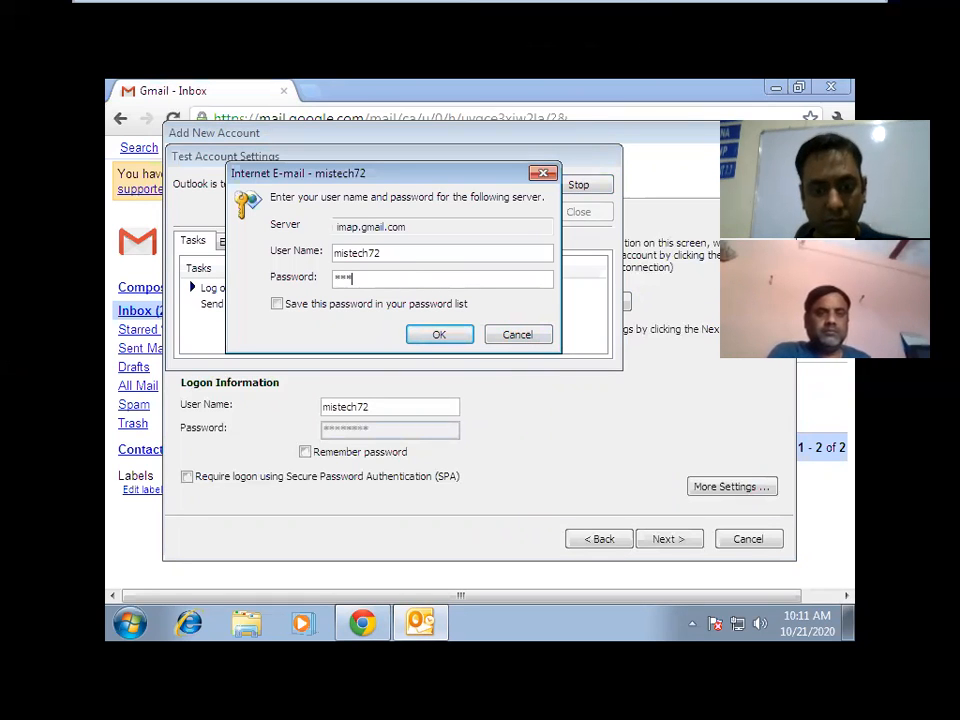
{"action": "type", "text": "*****"}
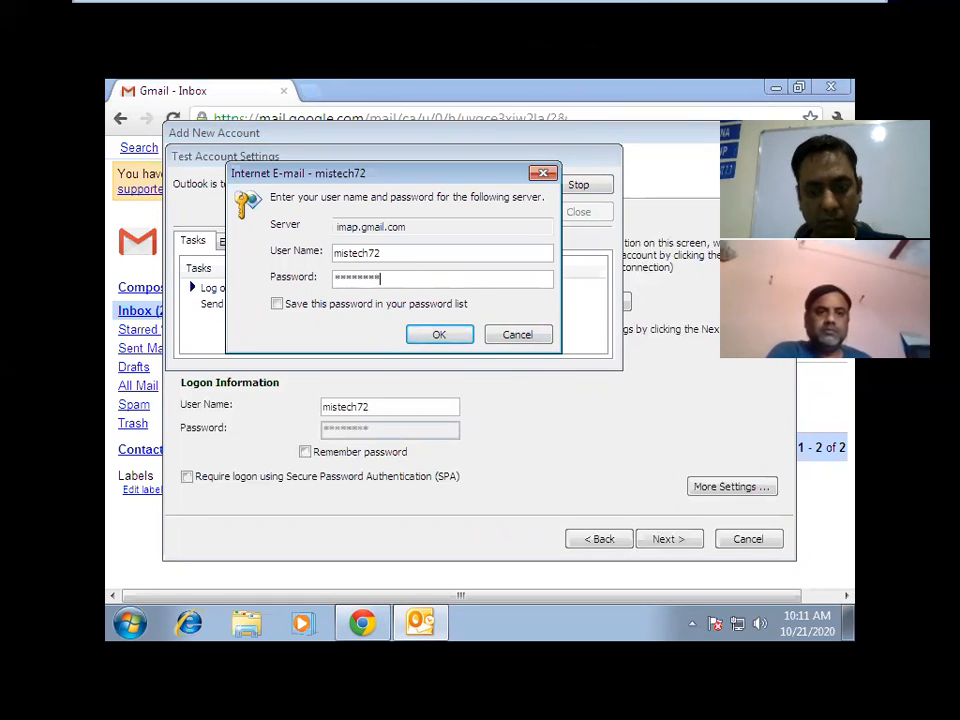
{"action": "key", "text": "Return"}
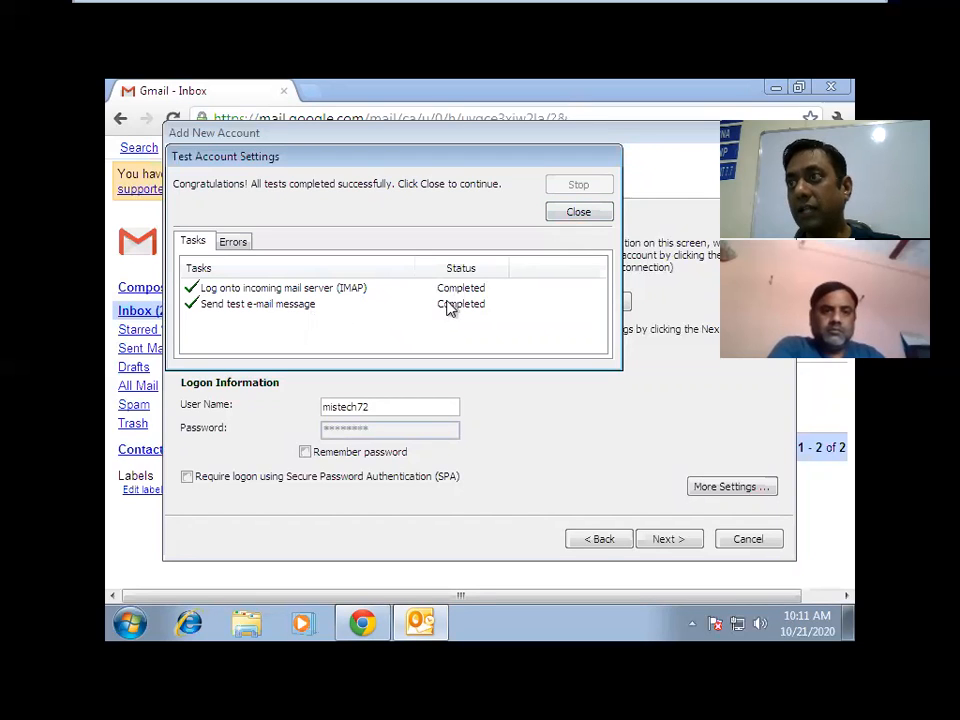
Re-enter the Gmail password with 'Save this password' checked, pass the test, and finish the wizard.
{"action": "left_click", "coordinate": [577, 216]}
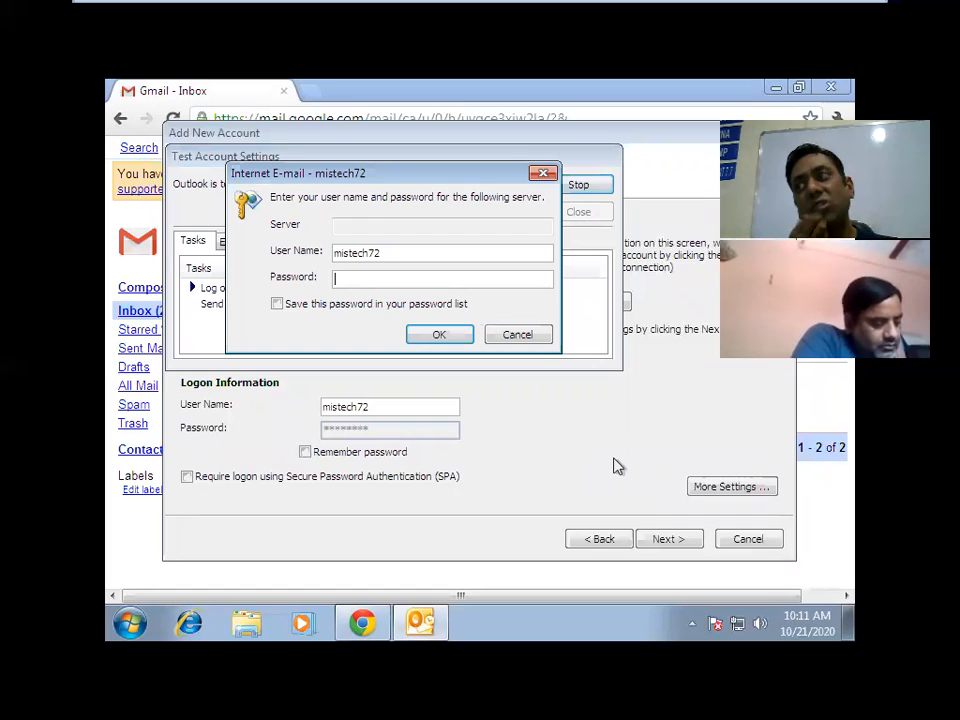
{"action": "left_click", "coordinate": [386, 305]}
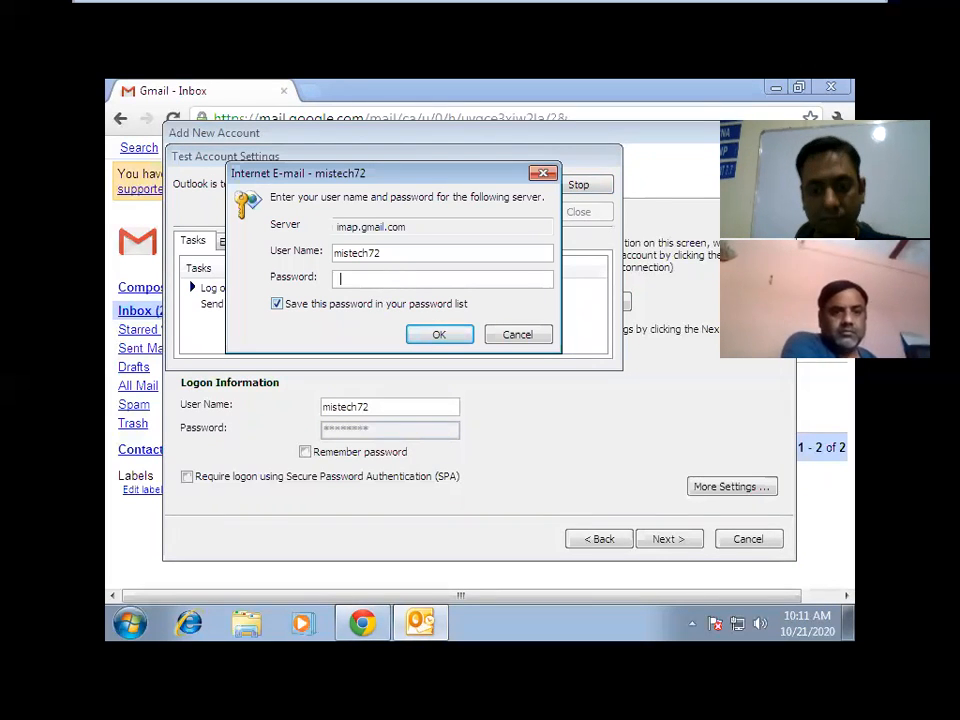
{"action": "type", "text": "*********"}
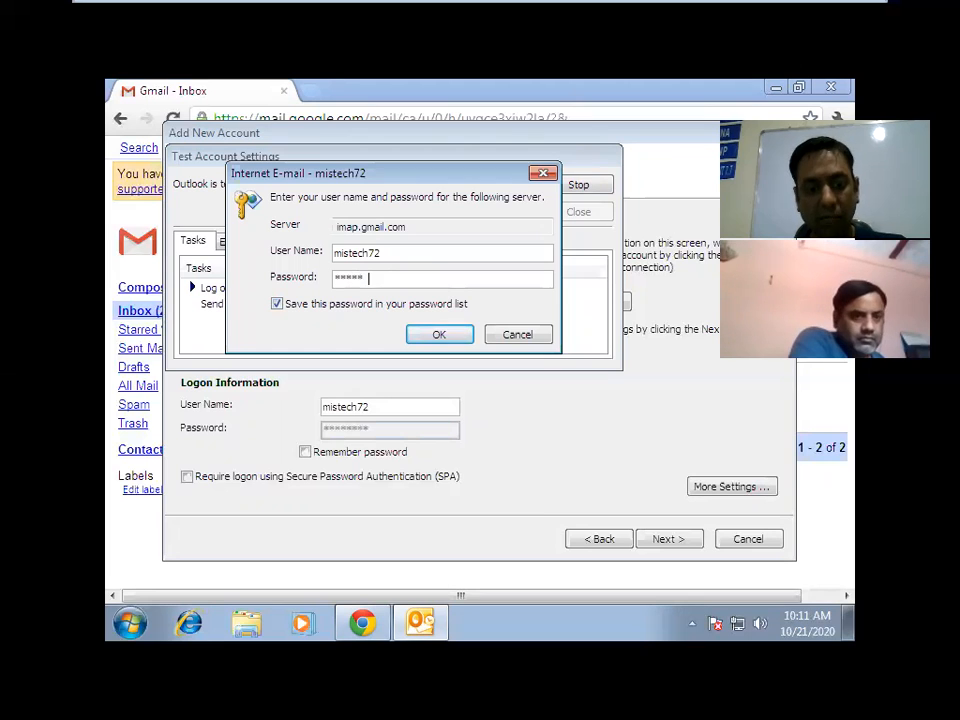
{"action": "key", "text": "Return"}
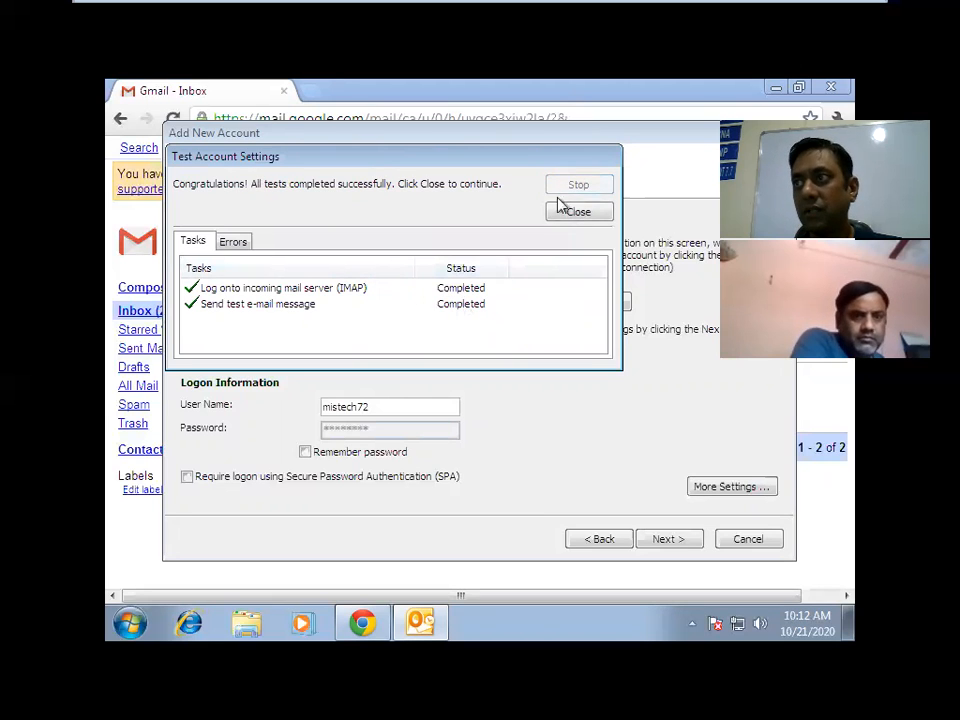
{"action": "left_click", "coordinate": [567, 215]}
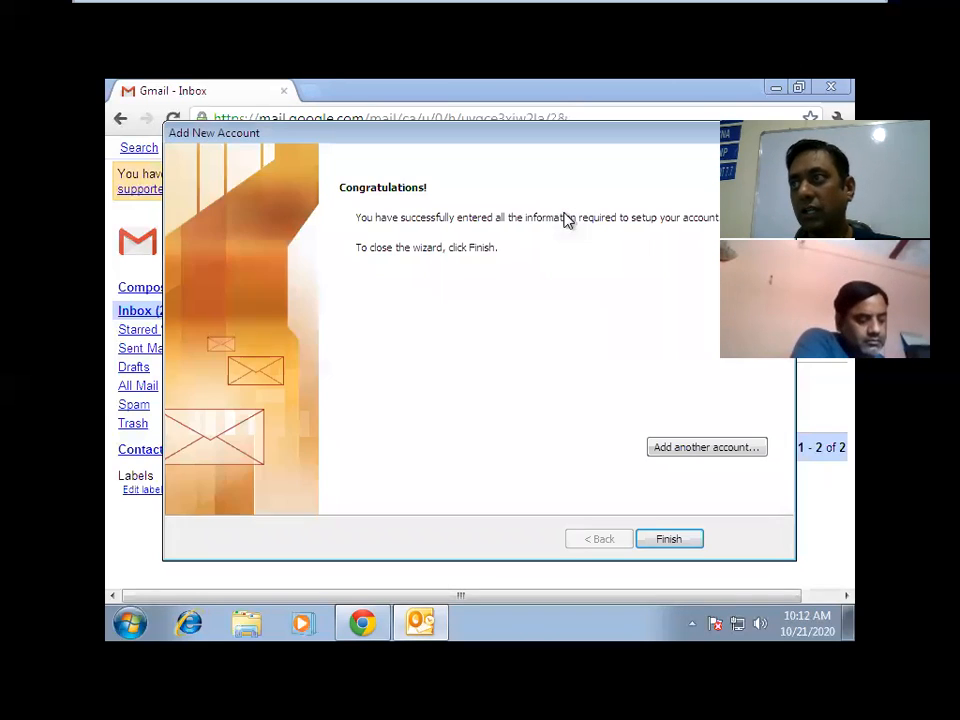
{"action": "left_click", "coordinate": [669, 541]}
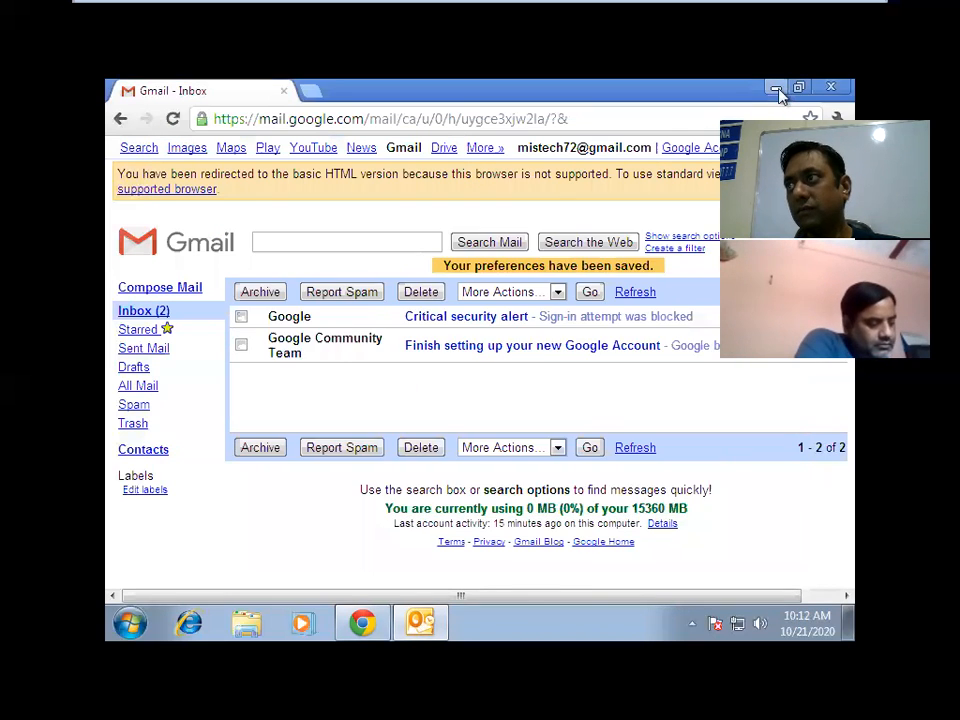
Minimize Chrome and answer the Welcome to Office prompt with 'Don't make changes'.
{"action": "left_click", "coordinate": [776, 88]}
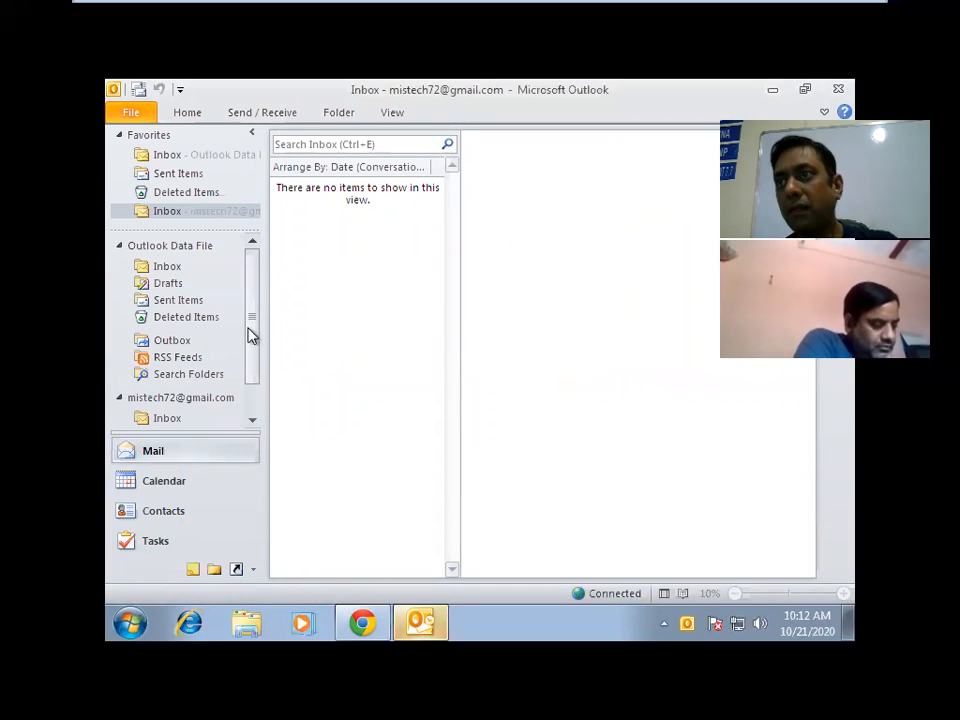
{"action": "scroll", "coordinate": [253, 409], "scroll_direction": "down", "scroll_amount": 1}
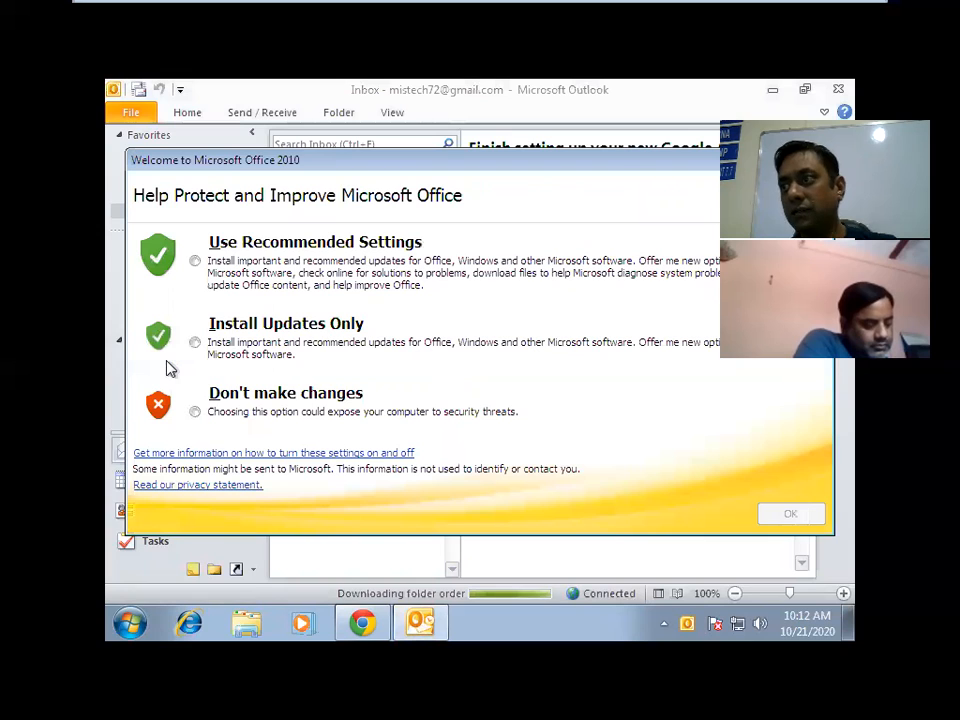
{"action": "left_click", "coordinate": [239, 418]}
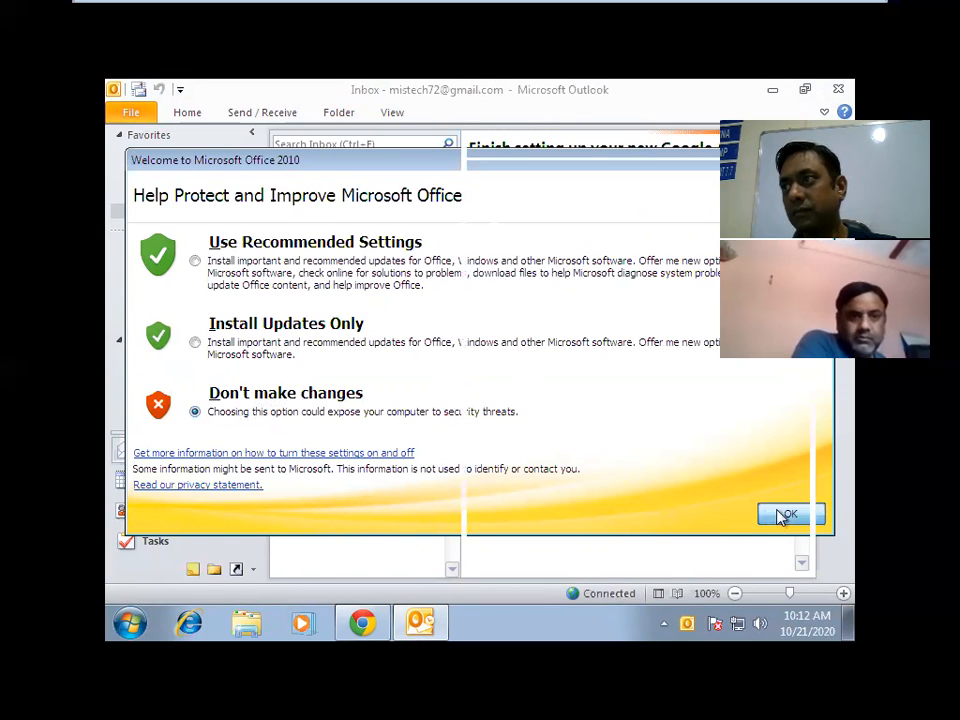
{"action": "left_click", "coordinate": [786, 514]}
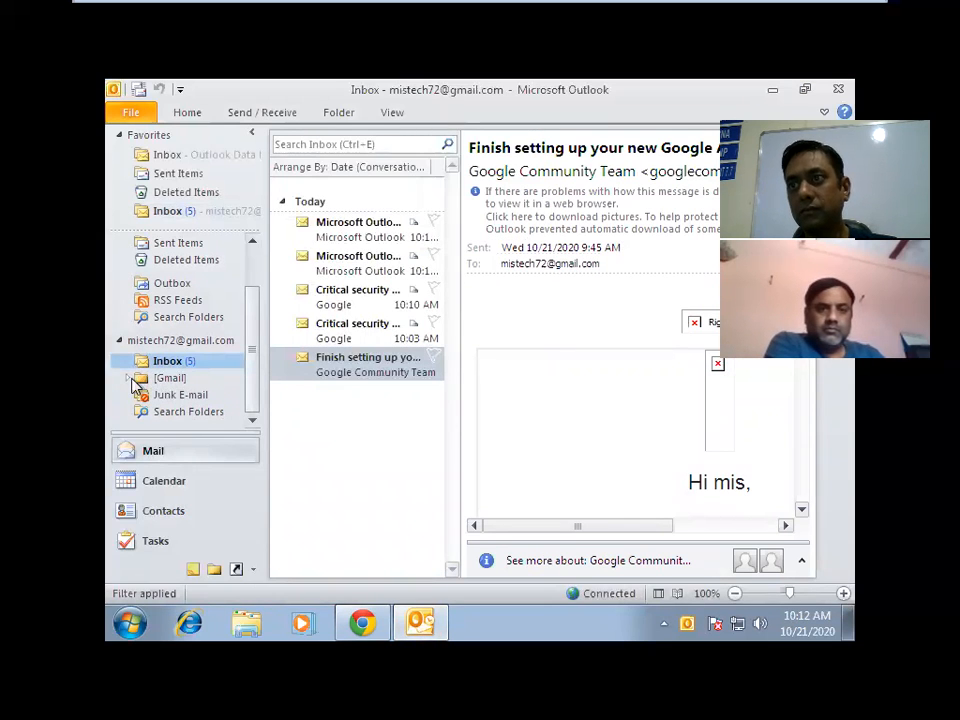
Expand [Gmail], view All Mail and Inbox, then minimize Outlook to the desktop.
{"action": "left_click", "coordinate": [130, 379]}
{"action": "left_click", "coordinate": [181, 397]}
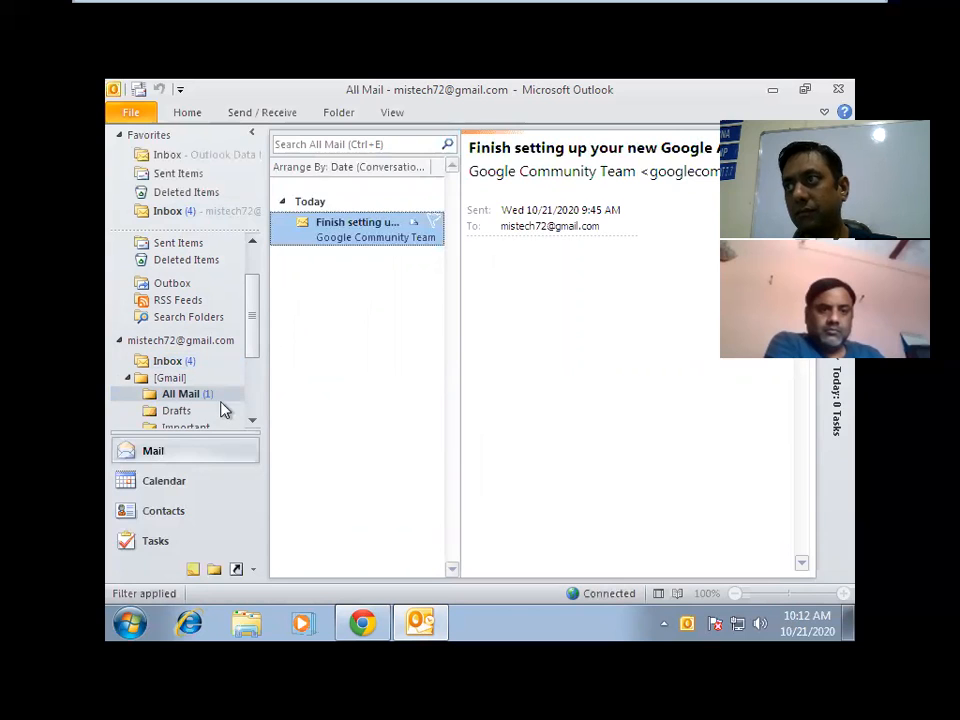
{"action": "left_click", "coordinate": [181, 368]}
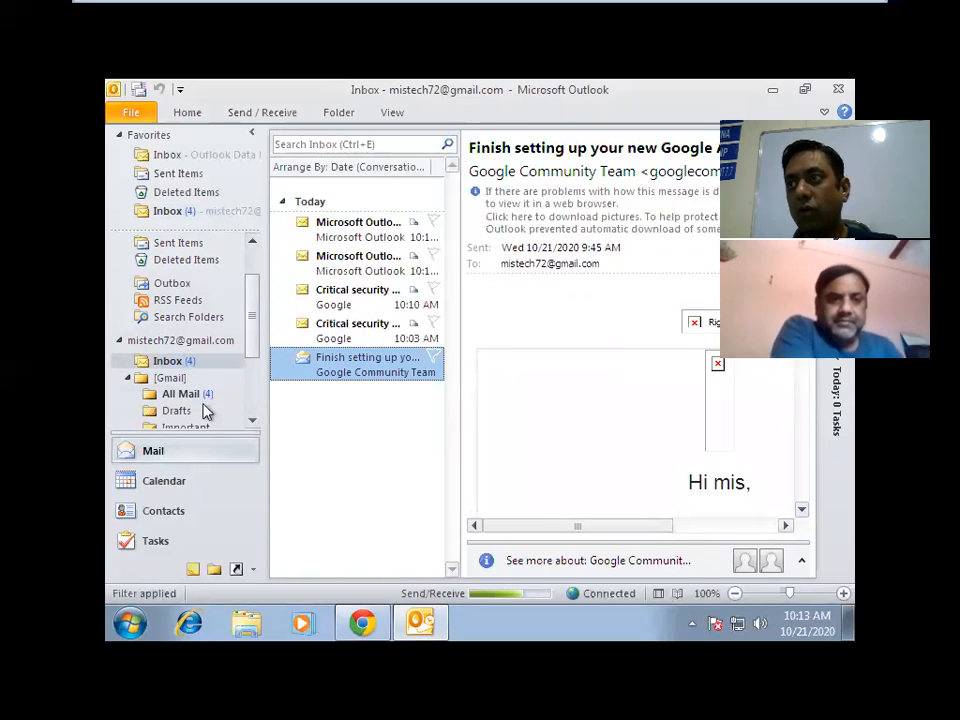
{"action": "left_click", "coordinate": [203, 399]}
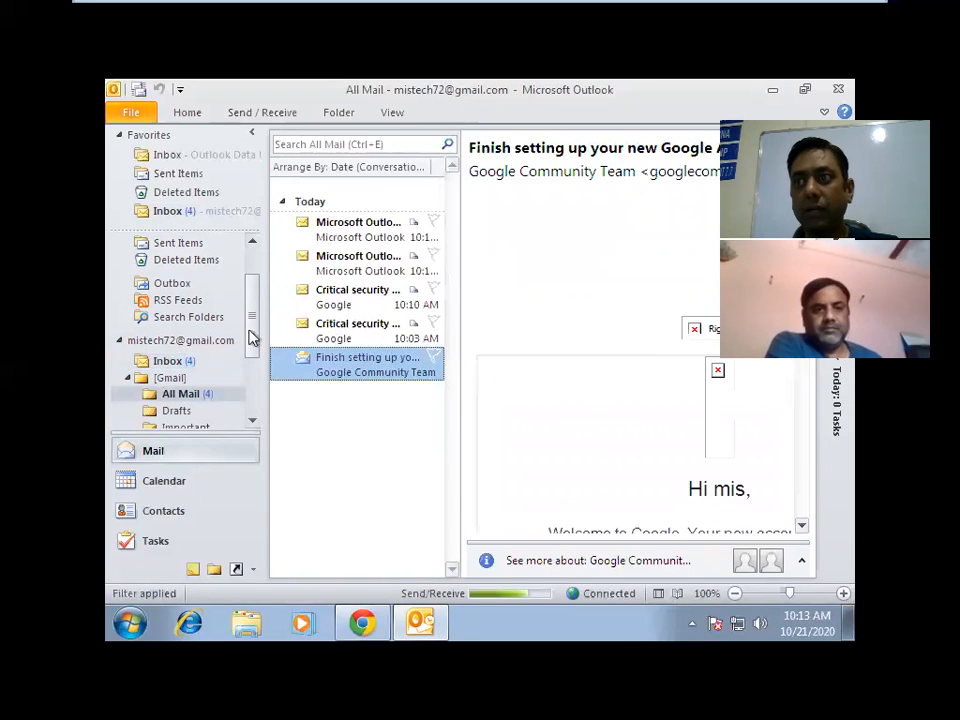
{"action": "left_click", "coordinate": [771, 91]}
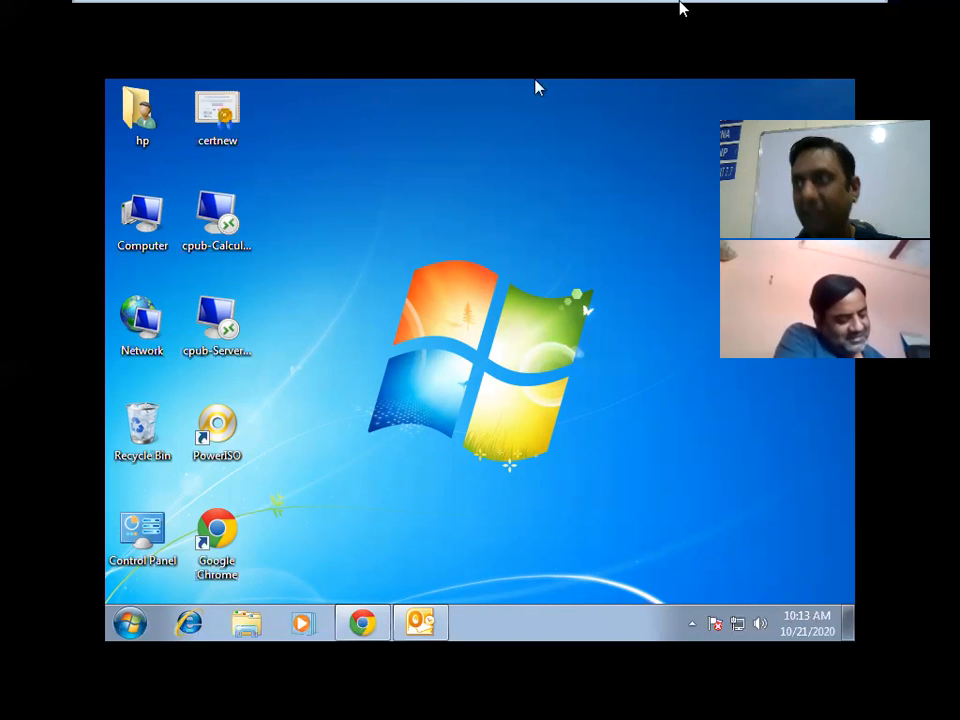
{"action": "mouse_move", "coordinate": [681, 6]}
{"action": "left_click", "coordinate": [814, 13]}
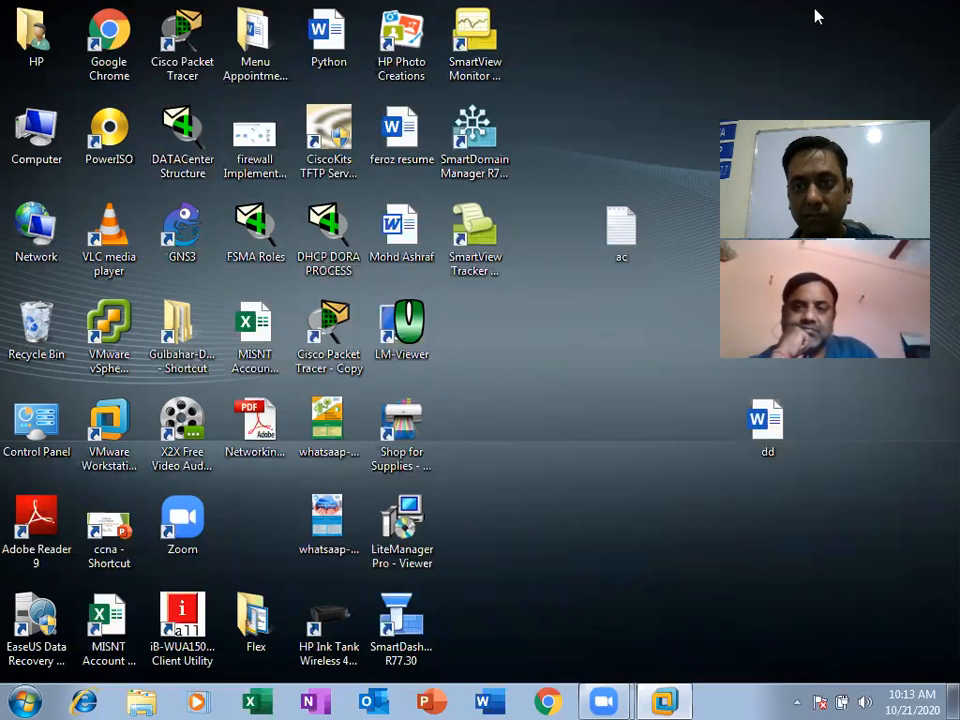
{"action": "left_click", "coordinate": [676, 700]}
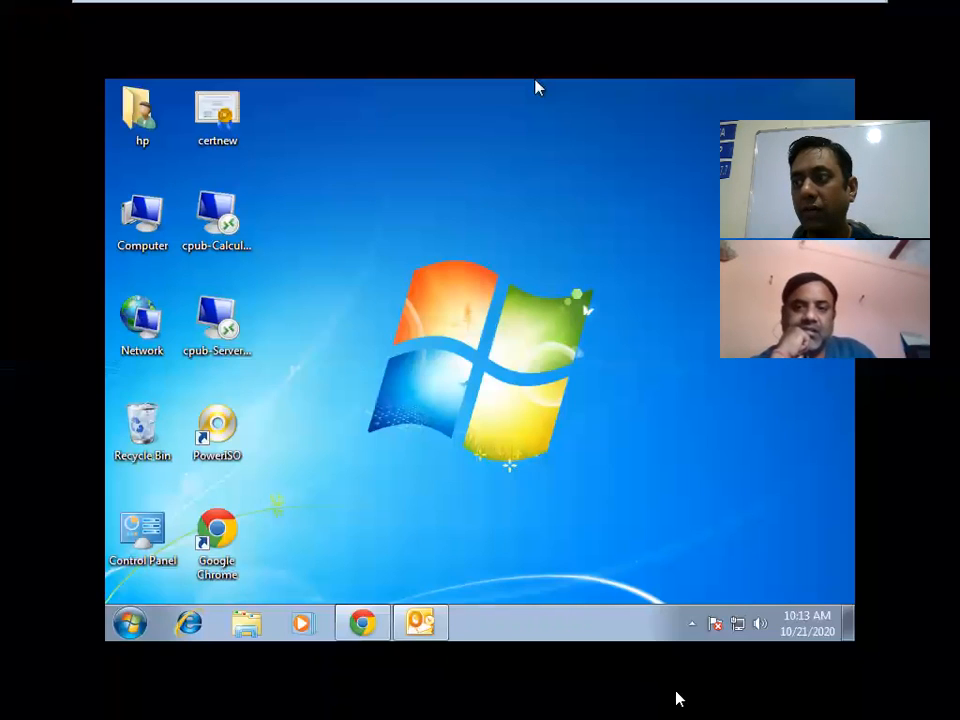
{"action": "left_click", "coordinate": [422, 624]}
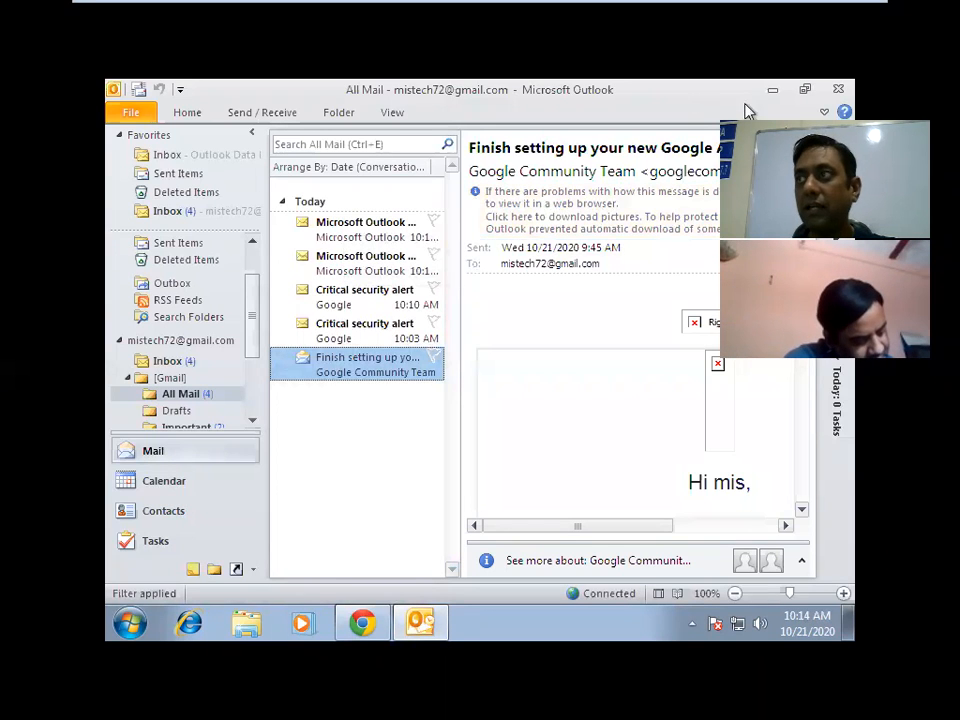
{"action": "left_click", "coordinate": [772, 94]}
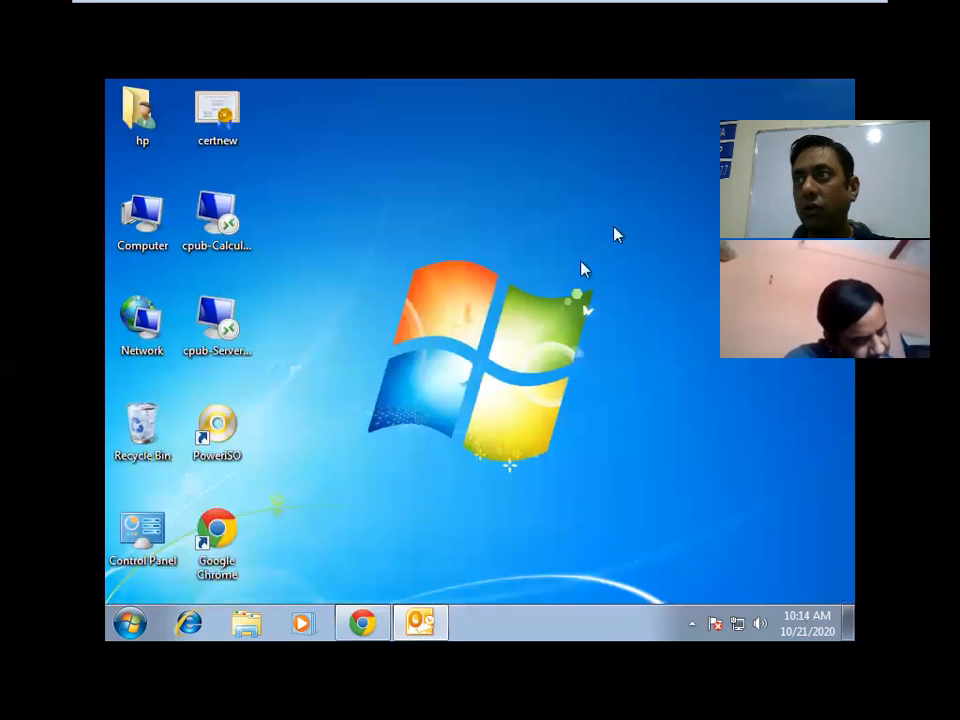
Check the 15360 MB storage figure in the Gmail inbox, then return to Outlook.
{"action": "left_click", "coordinate": [362, 623]}
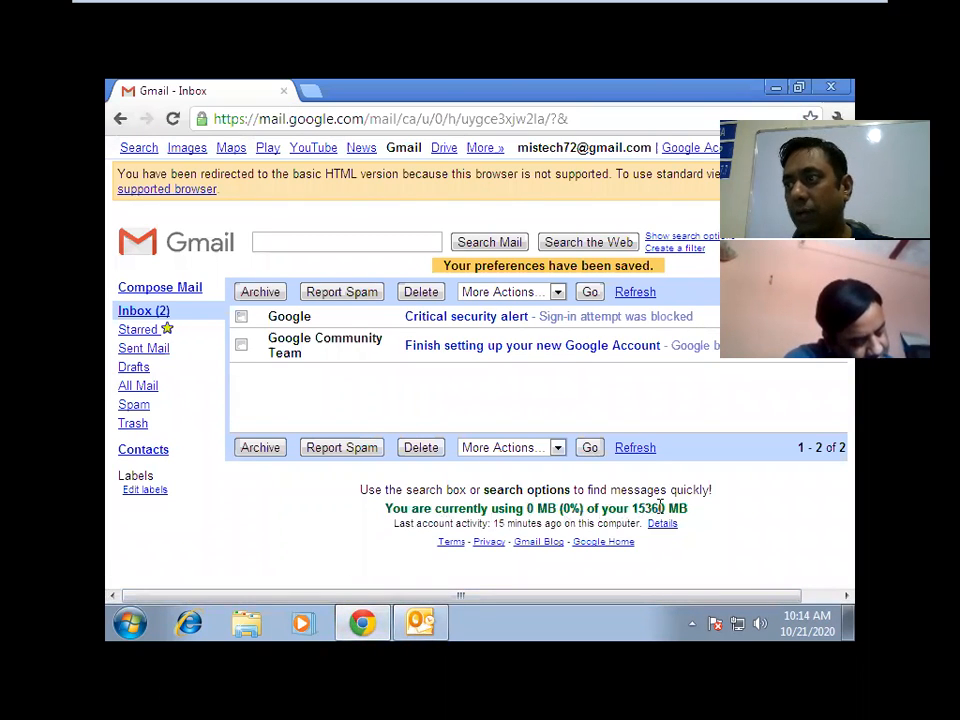
{"action": "left_click_drag", "start_coordinate": [690, 508], "coordinate": [633, 512]}
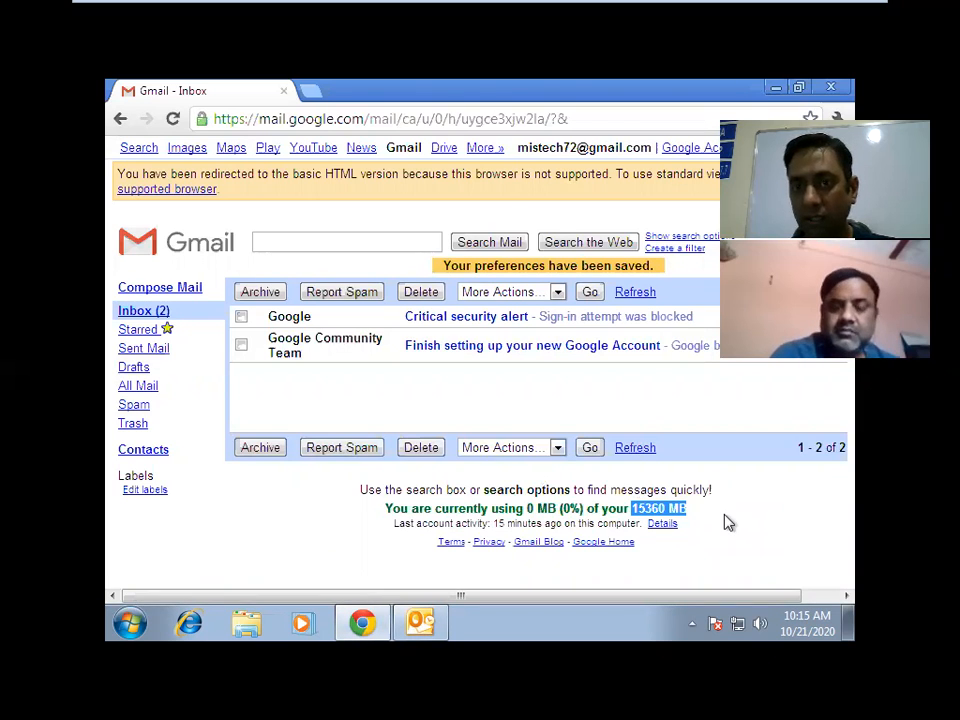
{"action": "left_click", "coordinate": [776, 88]}
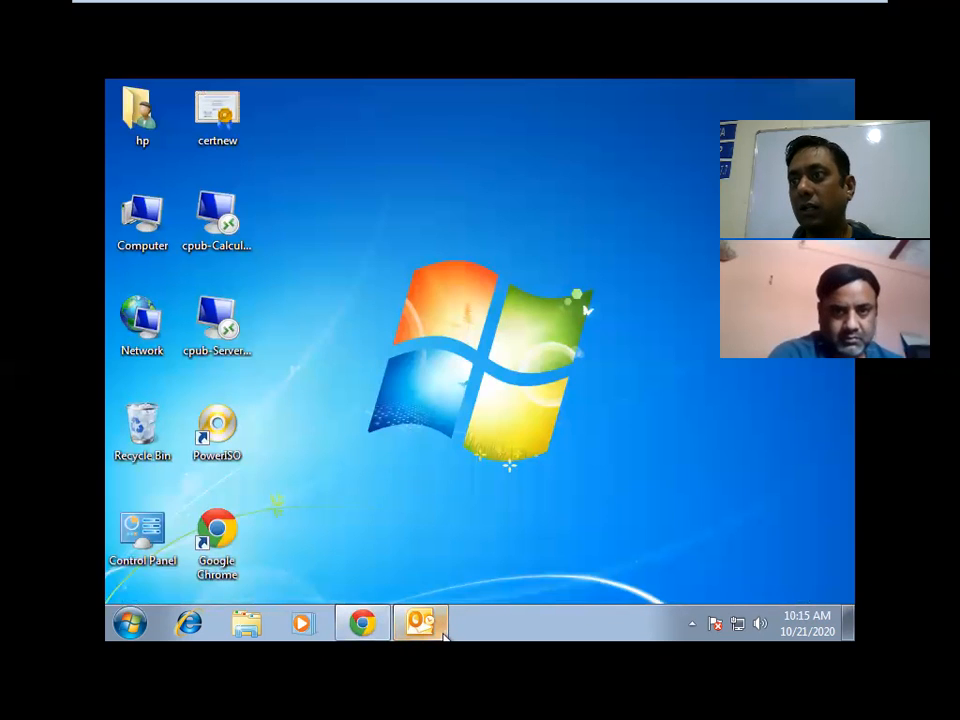
{"action": "left_click", "coordinate": [440, 630]}
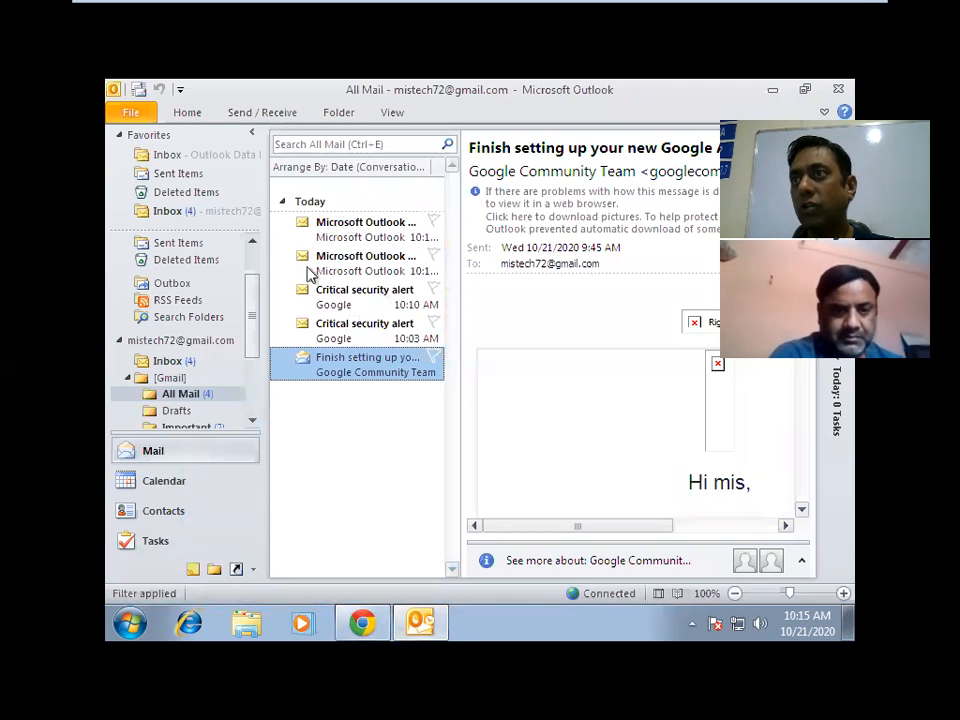
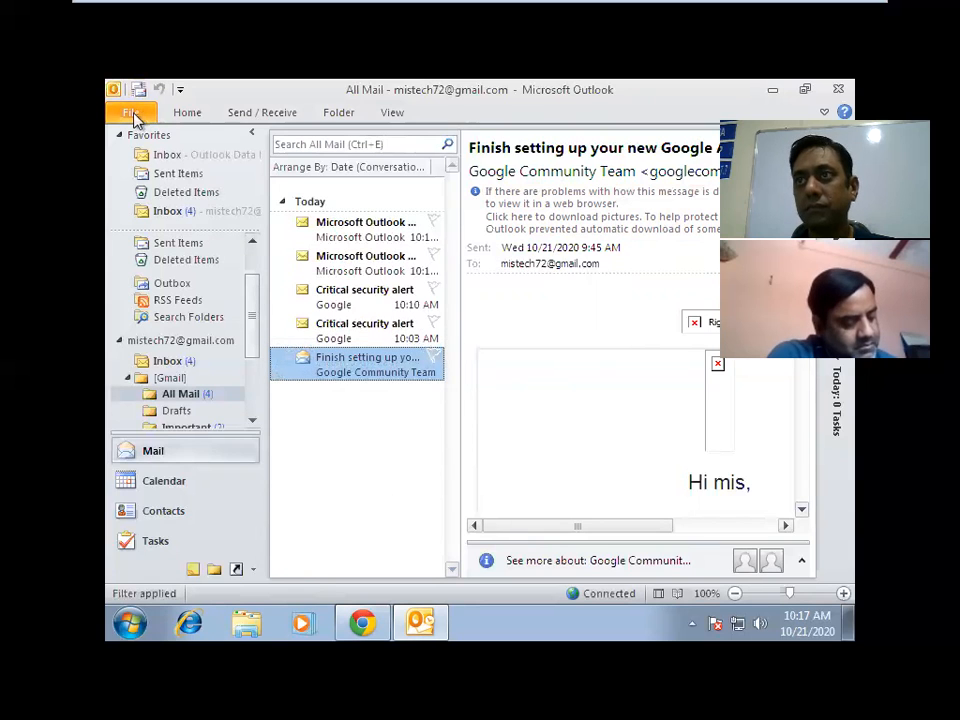
Switch to the Gmail account's Inbox and read the Microsoft Outlook Test Message.
{"action": "left_click", "coordinate": [776, 89]}
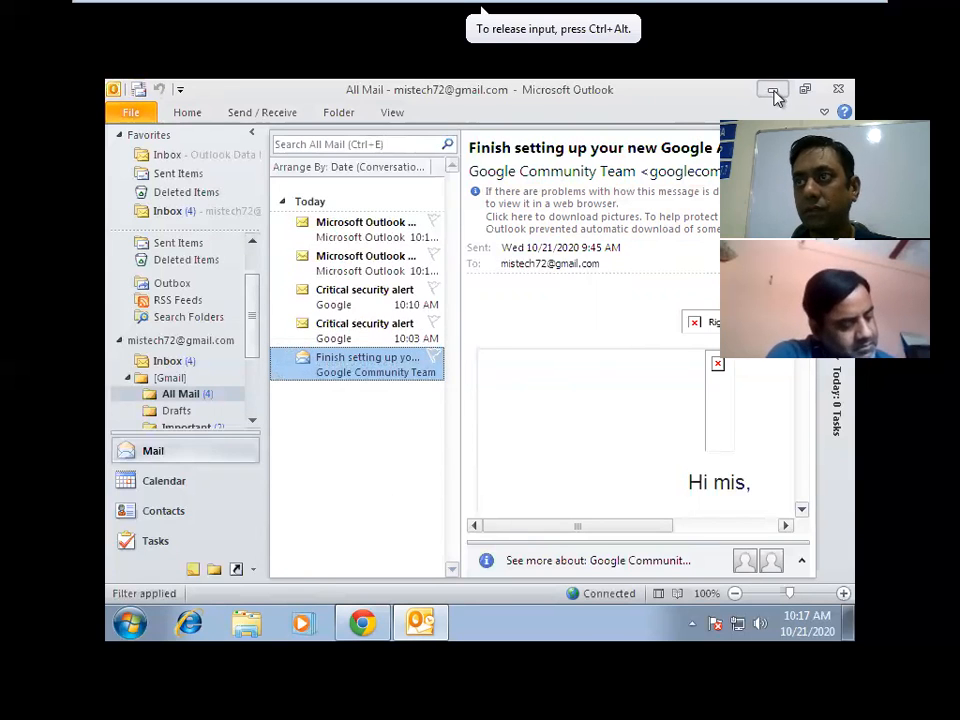
{"action": "left_click", "coordinate": [440, 625]}
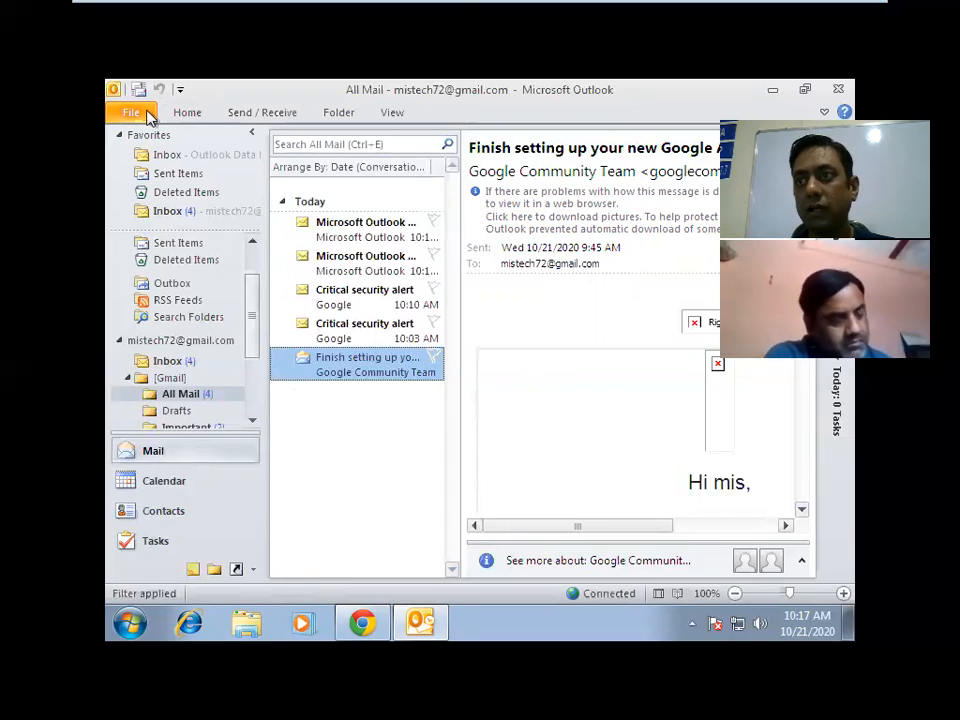
{"action": "left_click", "coordinate": [182, 362]}
{"action": "left_click", "coordinate": [312, 358]}
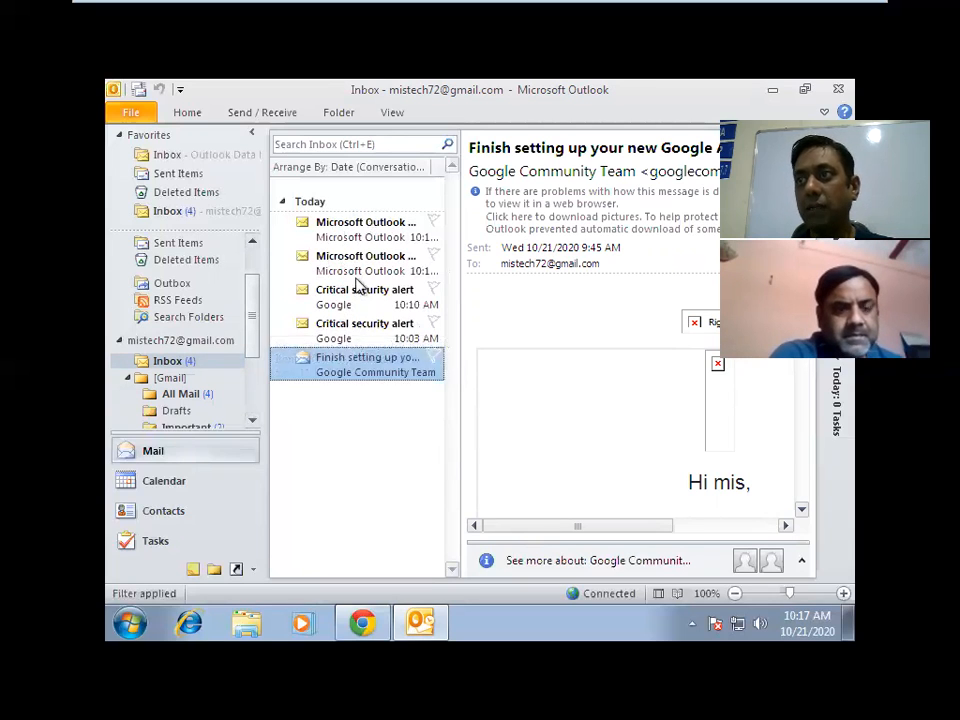
{"action": "left_click", "coordinate": [322, 256]}
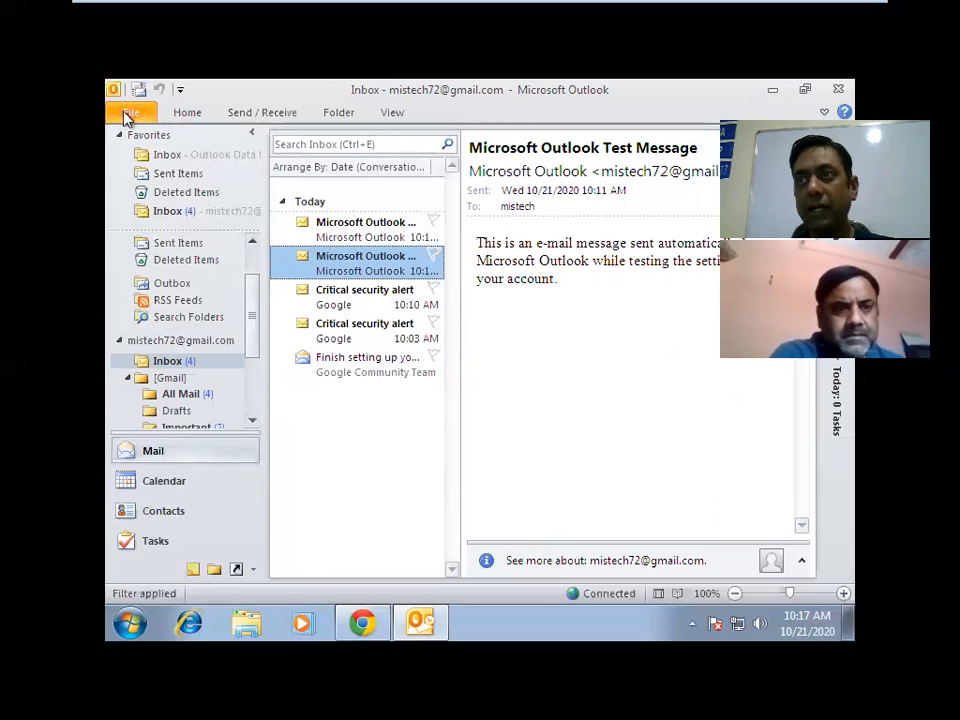
Go to the File tab's Open page showing Open Calendar, Open Outlook Data File and Import.
{"action": "left_click", "coordinate": [127, 115]}
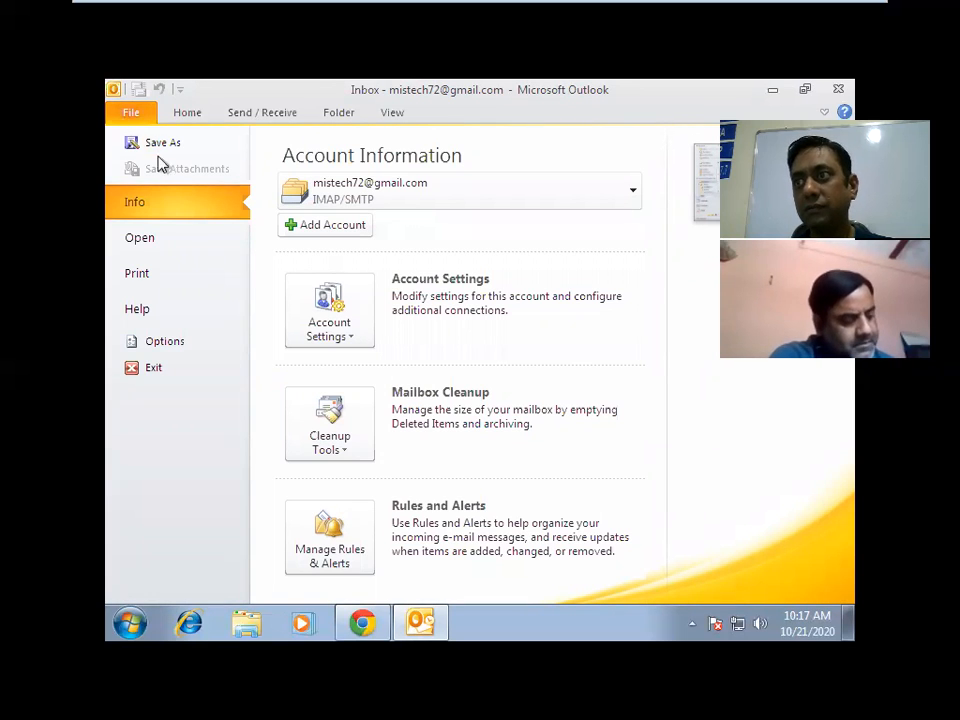
{"action": "left_click", "coordinate": [352, 340]}
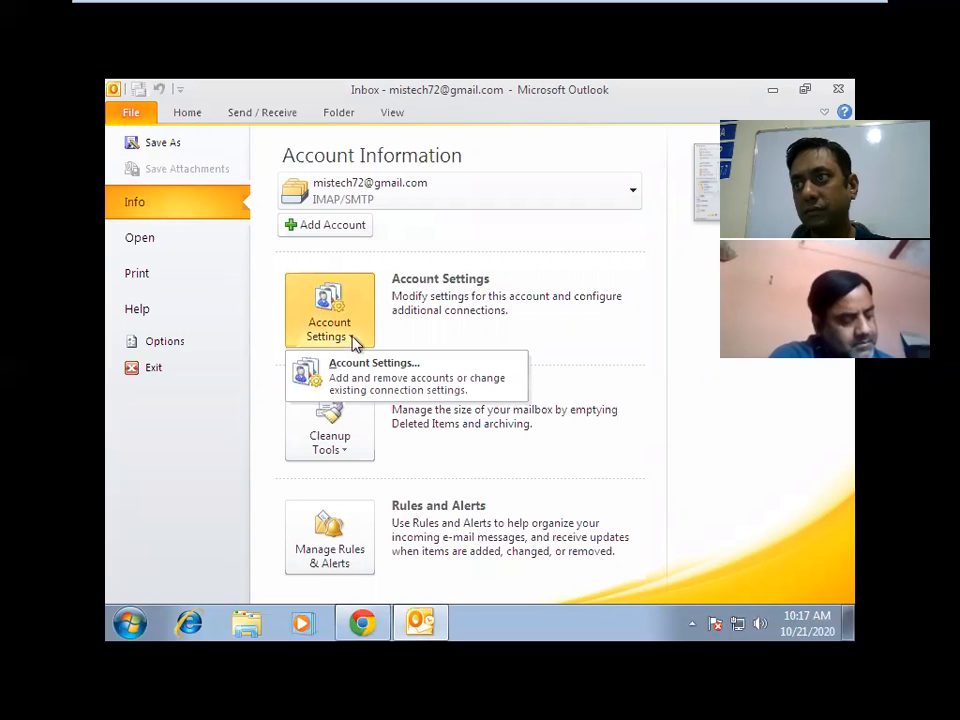
{"action": "left_click", "coordinate": [181, 251]}
{"action": "left_click", "coordinate": [180, 250]}
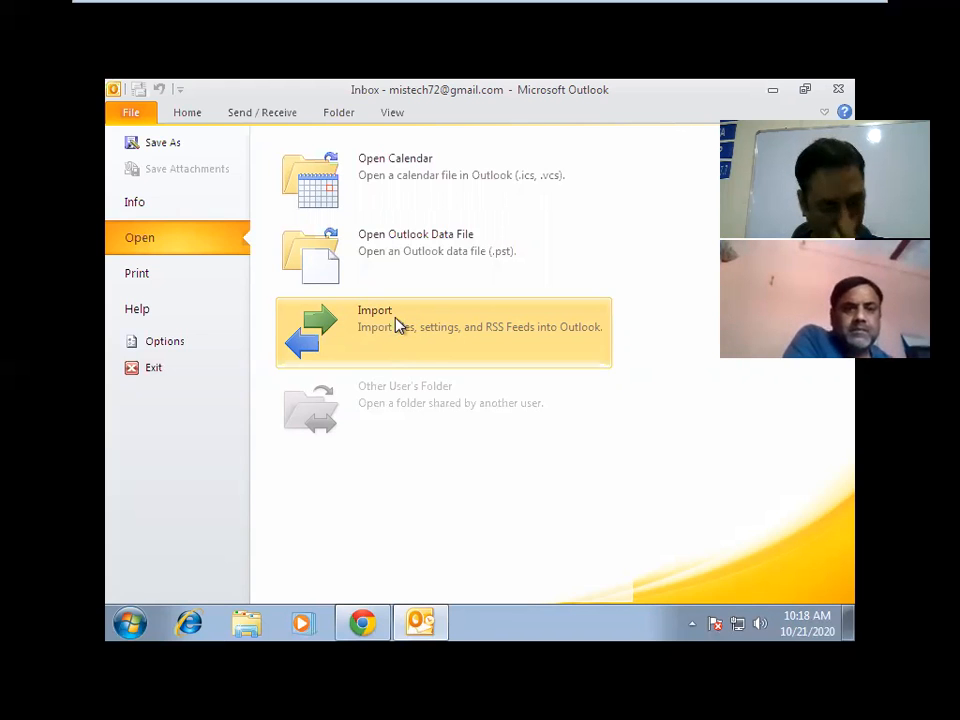
Start the Import and Export Wizard, choose Export to a file, and select Outlook Data File (.pst).
{"action": "left_click", "coordinate": [398, 325]}
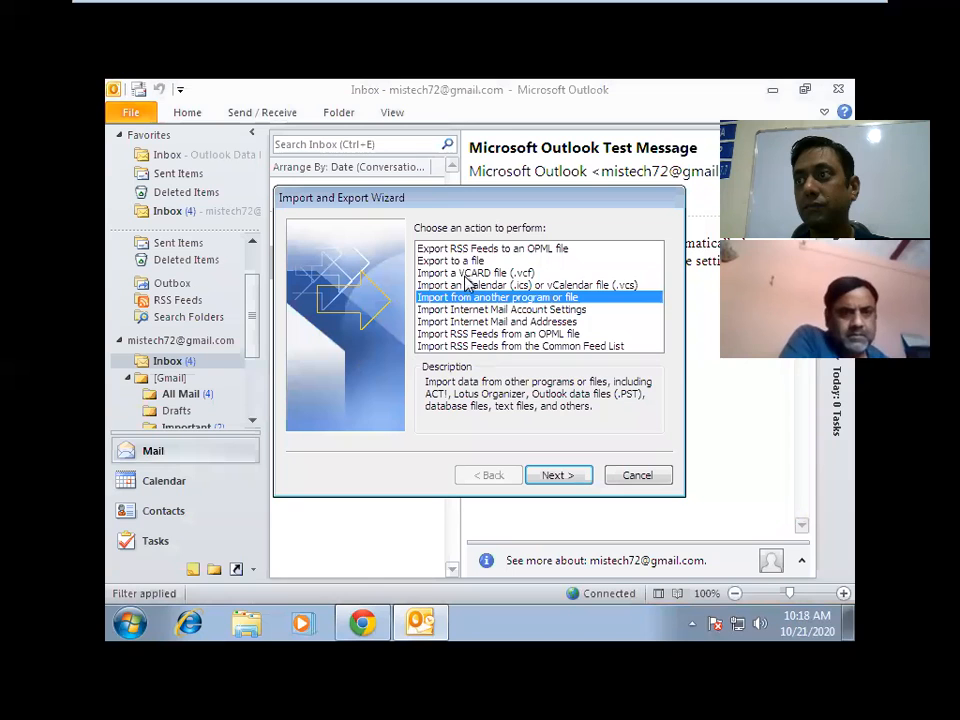
{"action": "left_click_drag", "start_coordinate": [482, 202], "coordinate": [418, 148]}
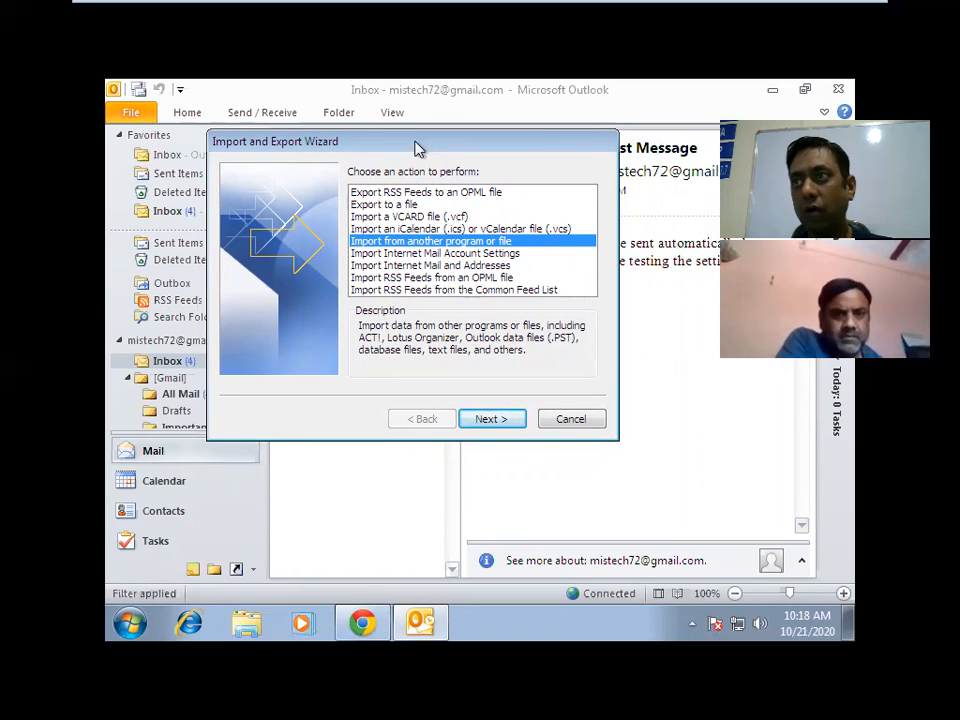
{"action": "left_click", "coordinate": [384, 205]}
{"action": "double_click", "coordinate": [384, 205]}
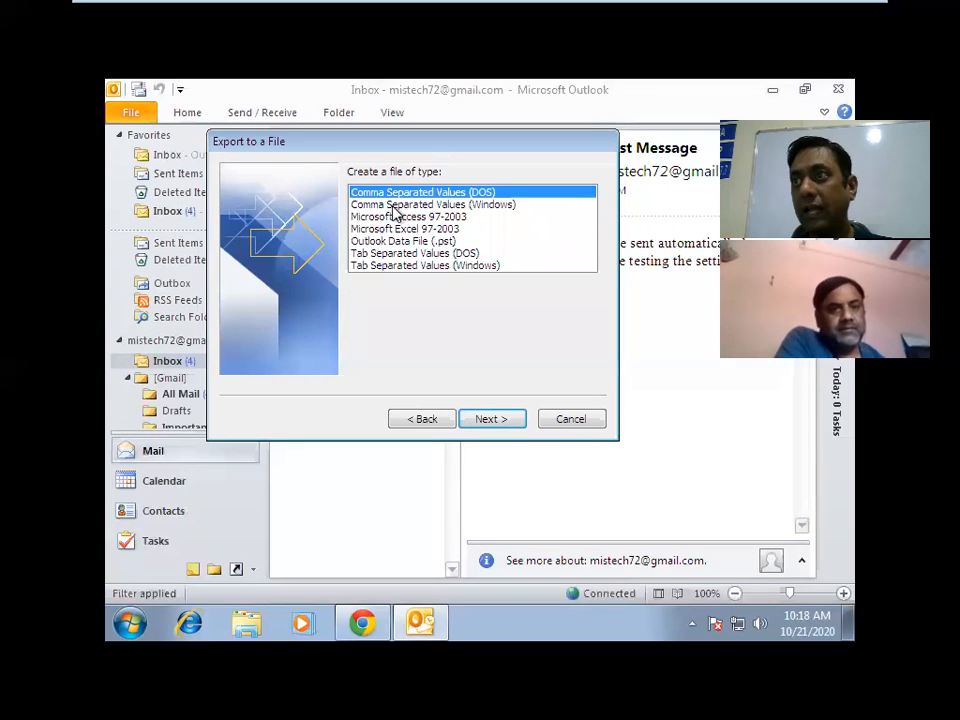
{"action": "left_click", "coordinate": [425, 420]}
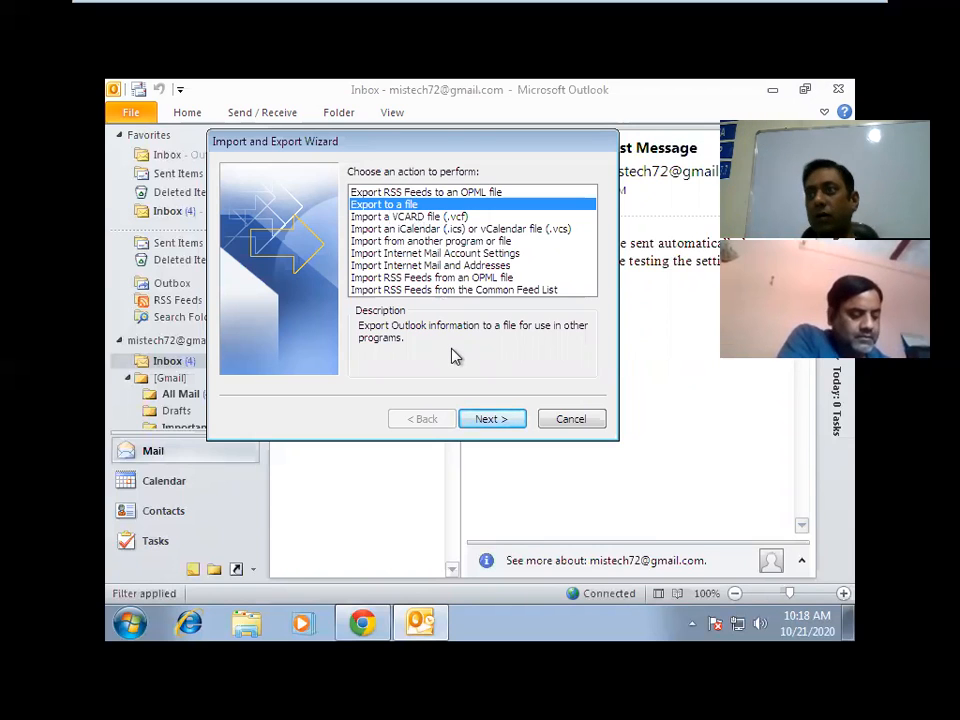
{"action": "left_click", "coordinate": [490, 419]}
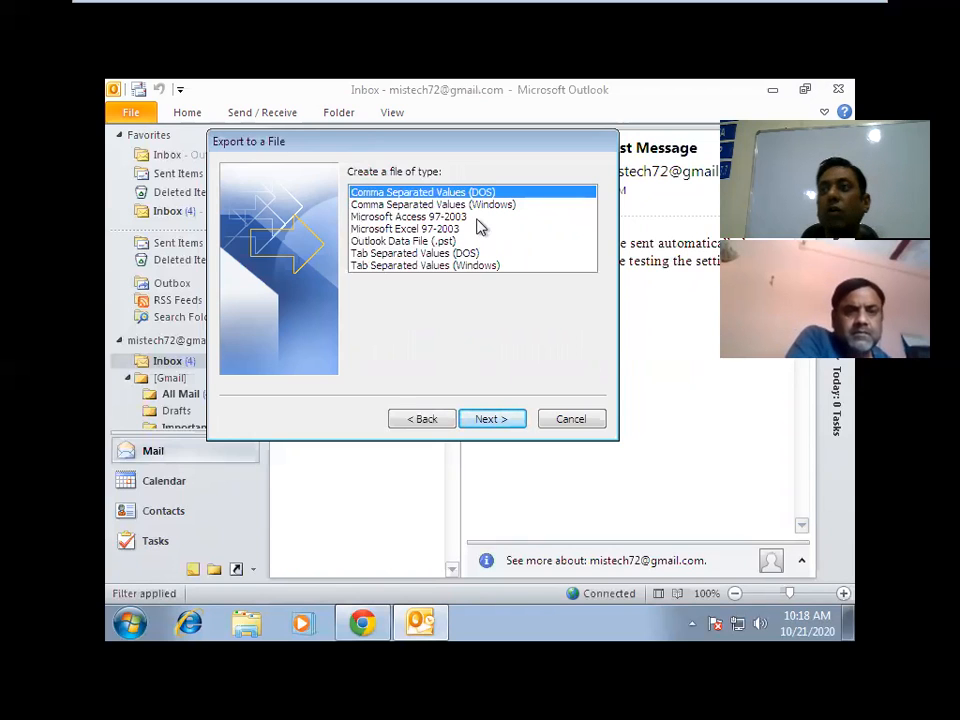
{"action": "left_click", "coordinate": [372, 243]}
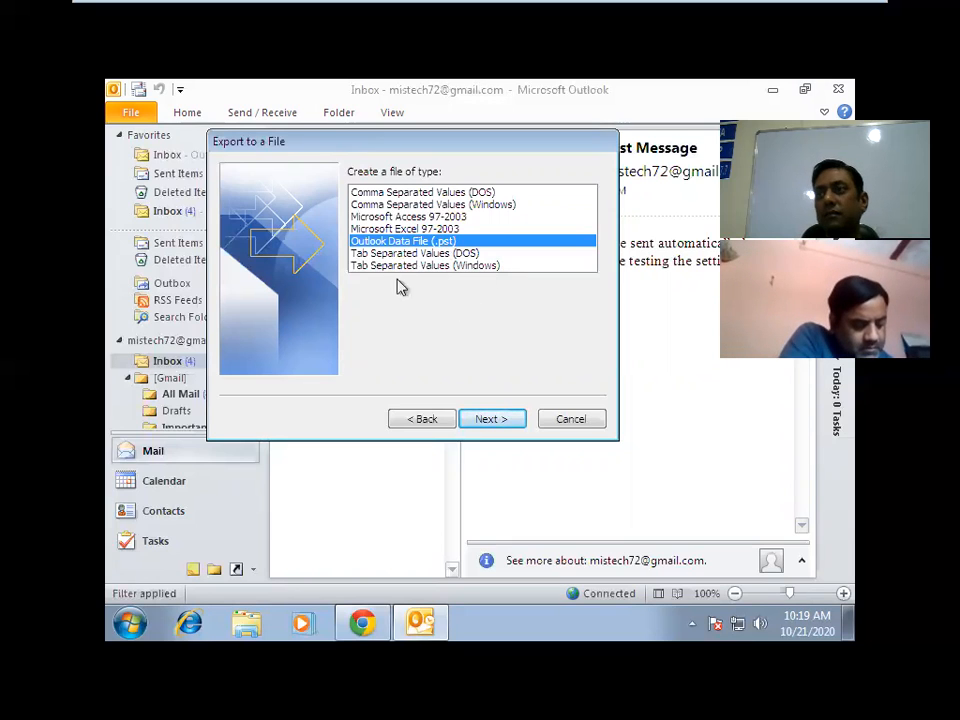
Pick the Gmail Inbox with Include subfolders as the folder to export, then continue to the save step.
{"action": "left_click", "coordinate": [505, 422]}
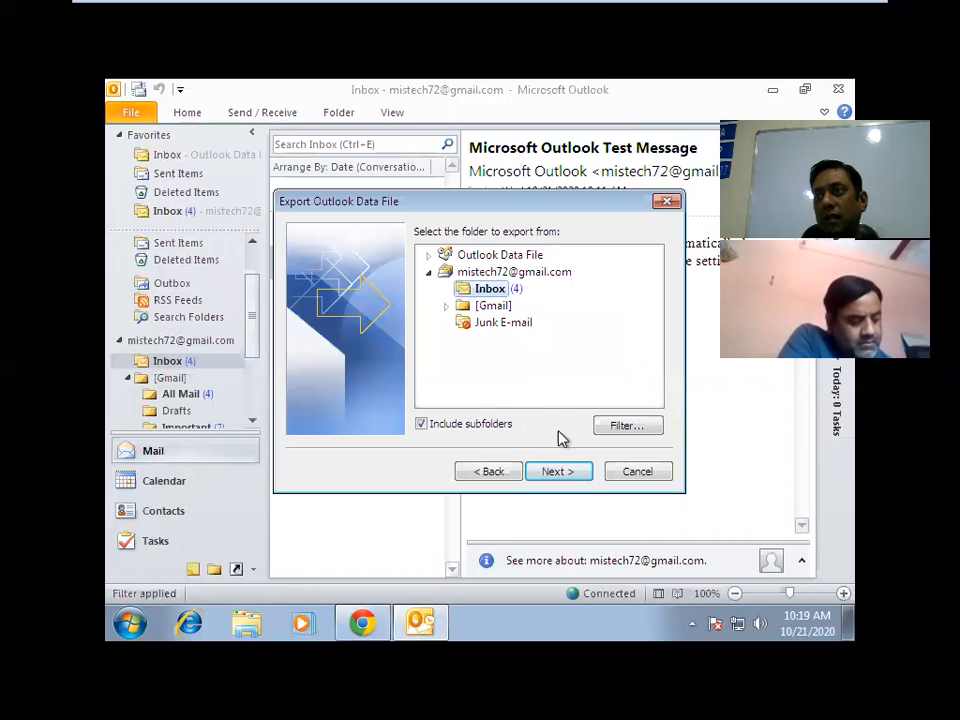
{"action": "left_click_drag", "start_coordinate": [476, 201], "coordinate": [402, 91]}
{"action": "left_click", "coordinate": [373, 197]}
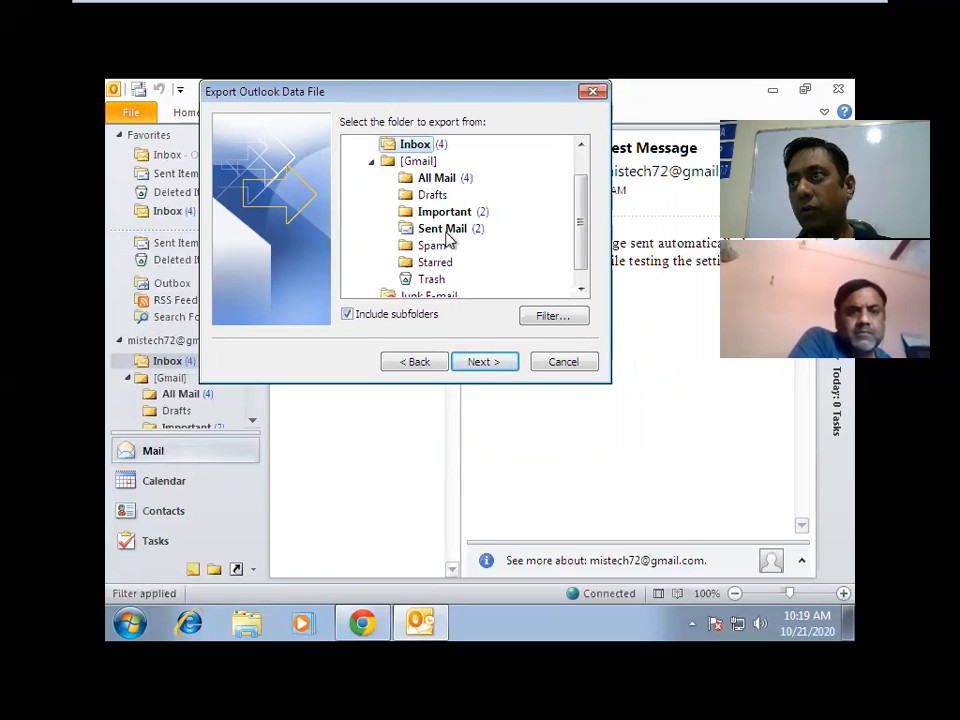
{"action": "left_click_drag", "start_coordinate": [585, 242], "coordinate": [590, 189]}
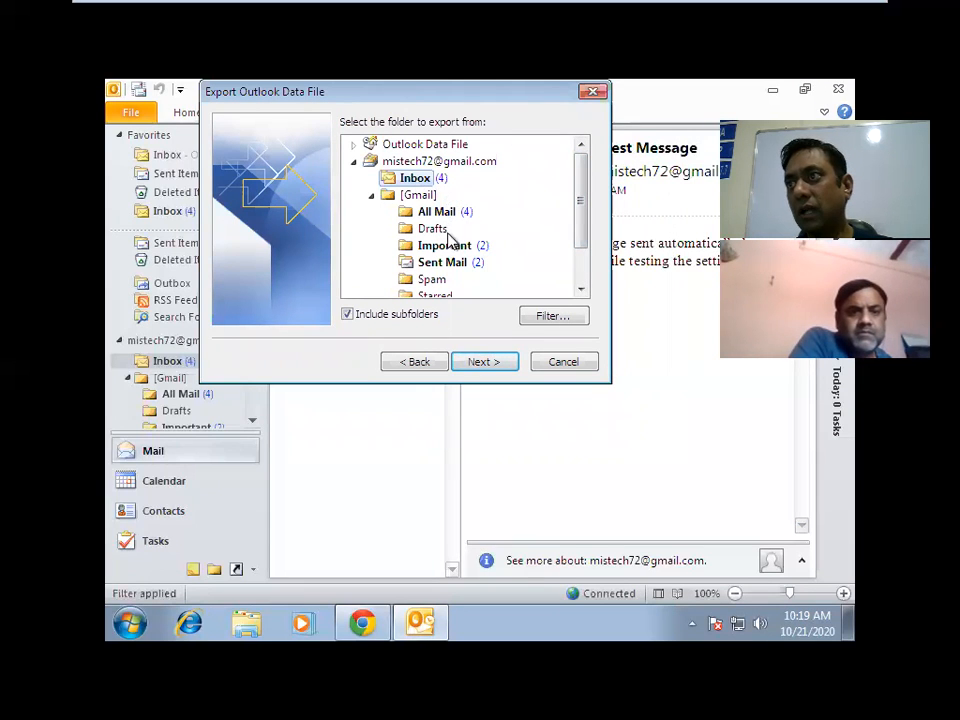
{"action": "left_click", "coordinate": [455, 264]}
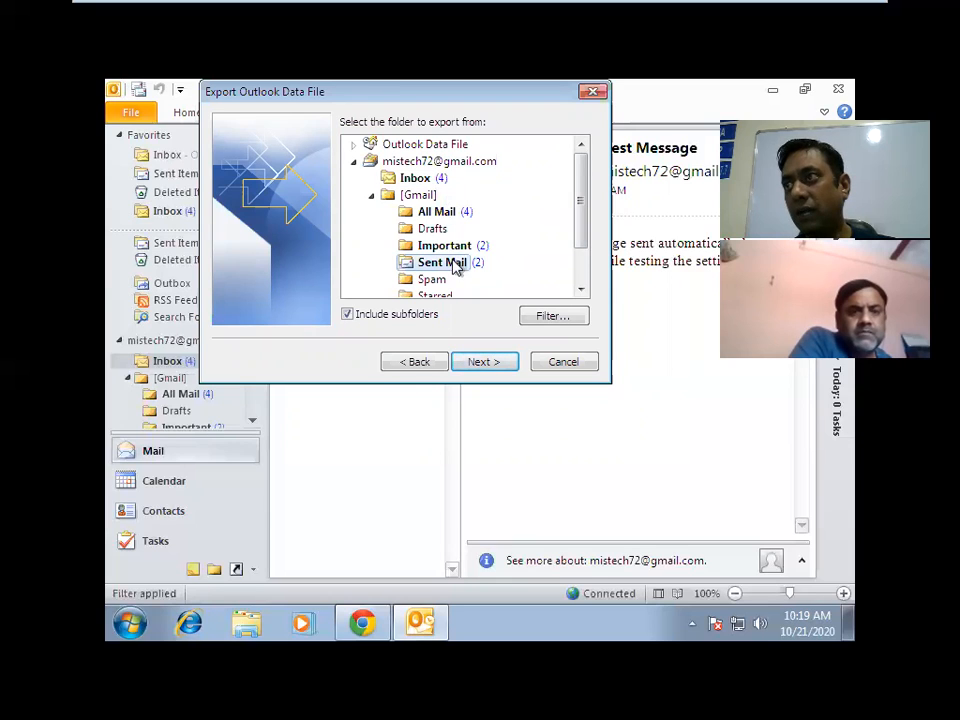
{"action": "left_click", "coordinate": [418, 163]}
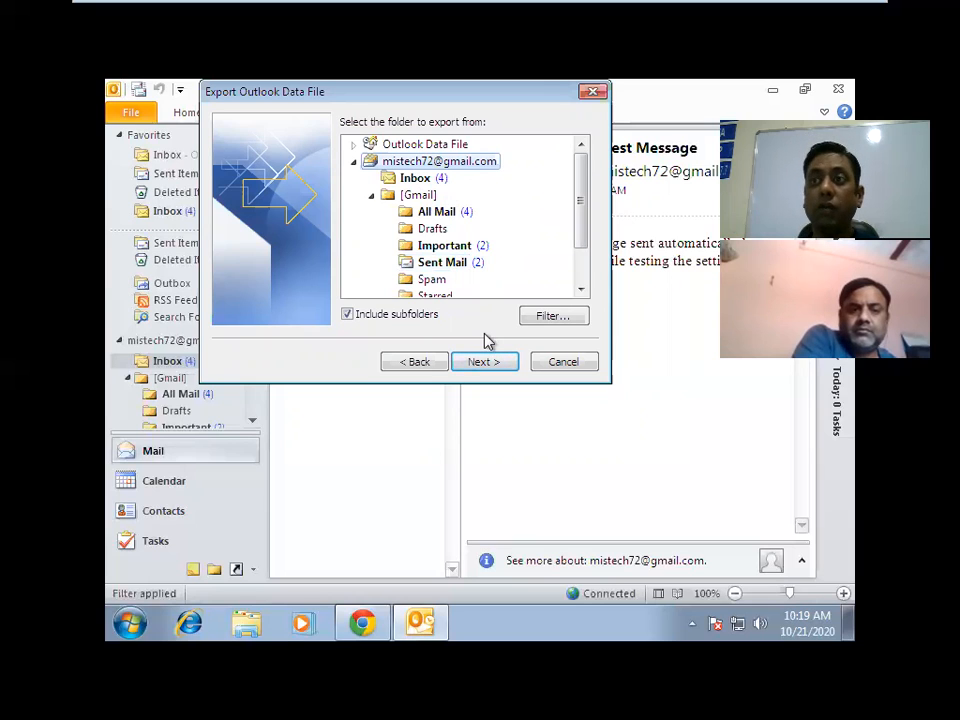
{"action": "left_click", "coordinate": [451, 263]}
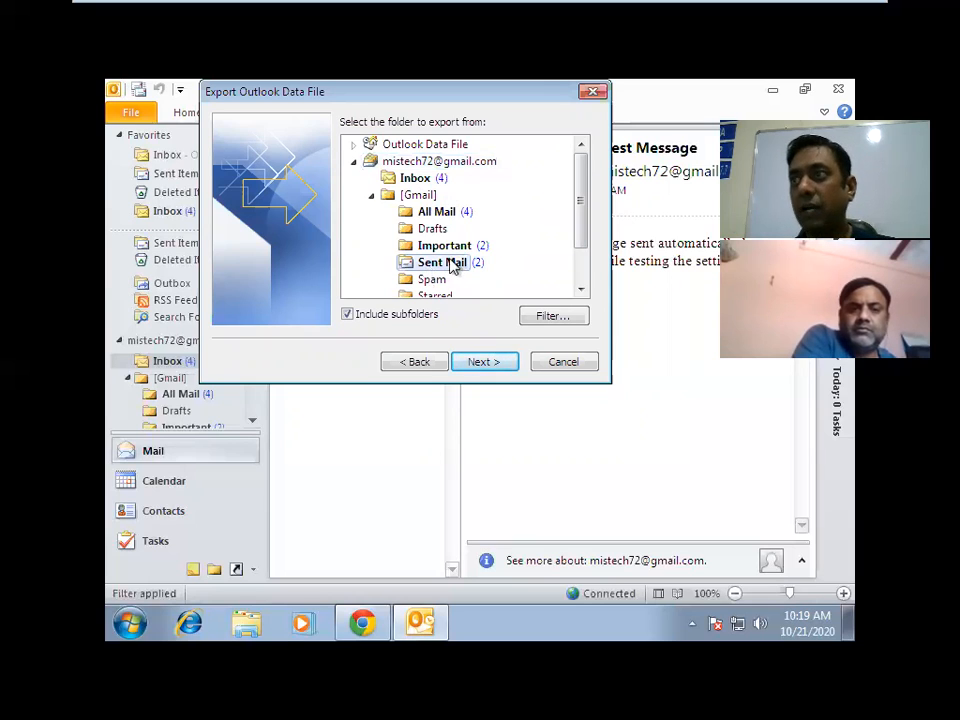
{"action": "left_click", "coordinate": [426, 182]}
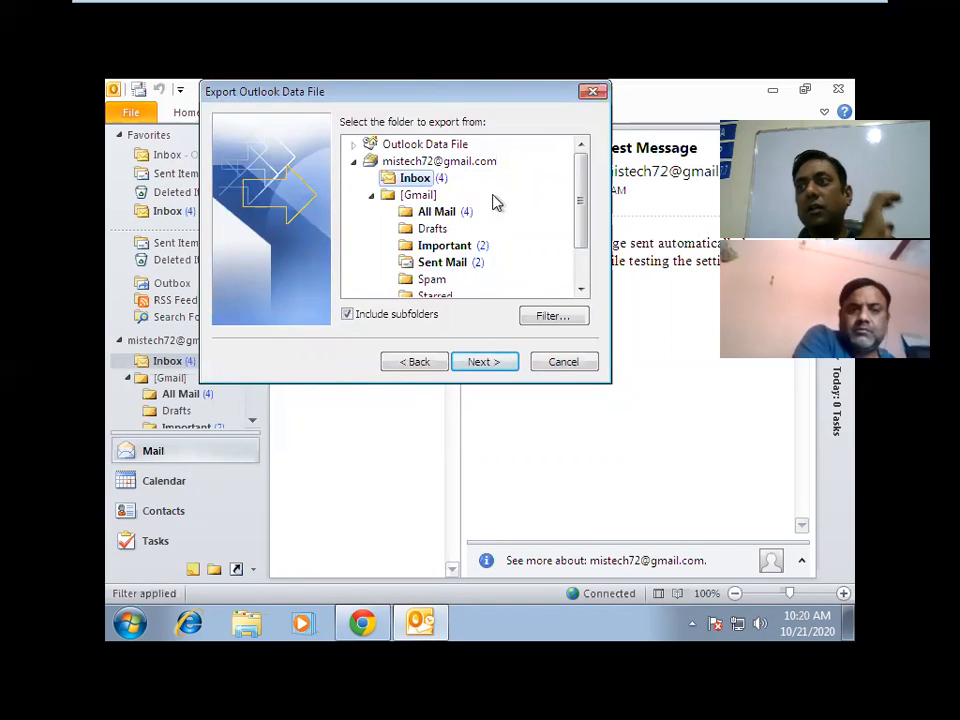
{"action": "left_click", "coordinate": [407, 166]}
{"action": "left_click", "coordinate": [414, 180]}
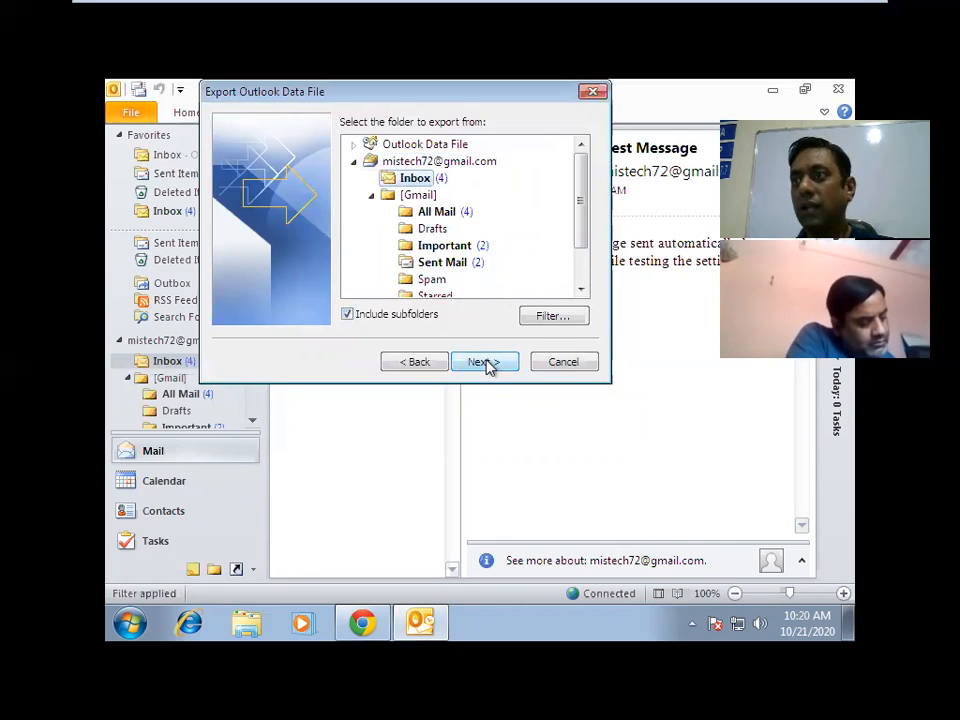
{"action": "left_click", "coordinate": [486, 363]}
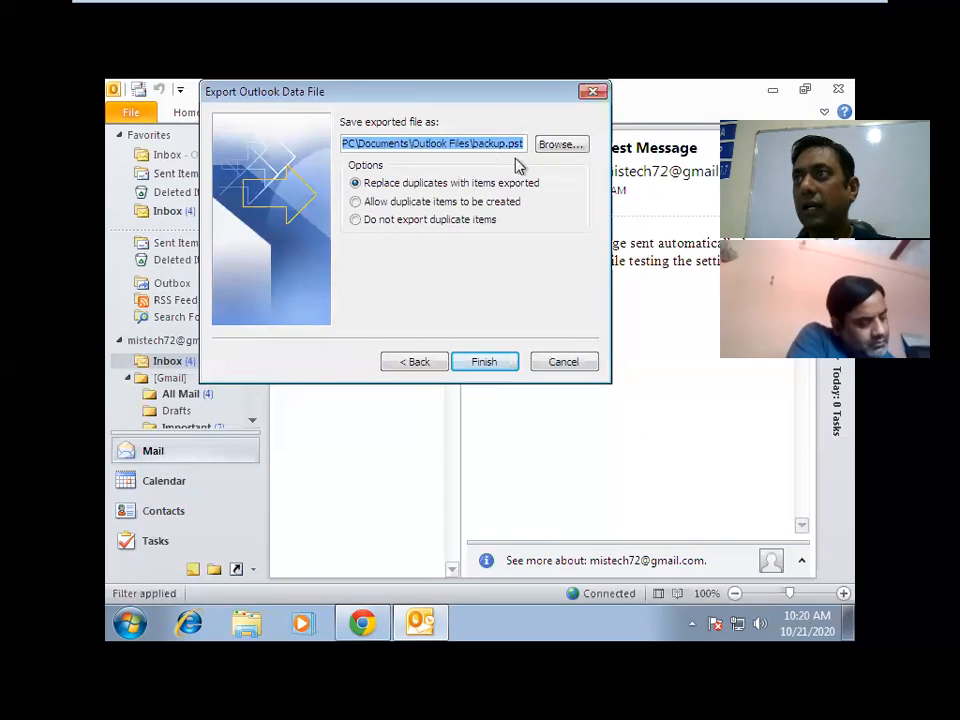
Save the export as backup.pst on the Desktop and finish the export wizard.
{"action": "left_click", "coordinate": [549, 150]}
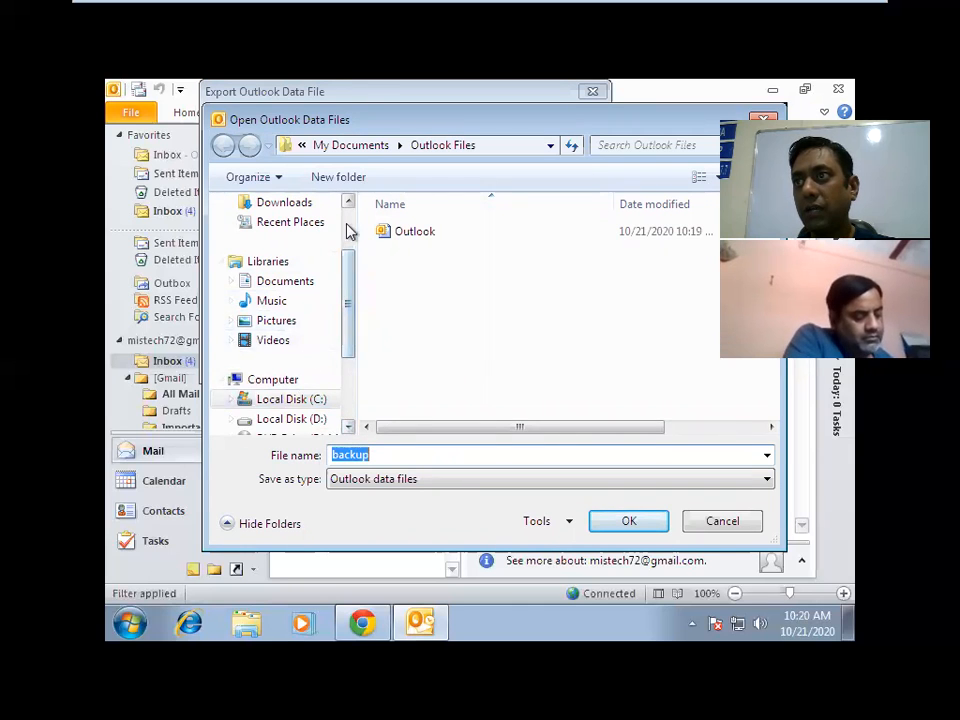
{"action": "scroll", "coordinate": [348, 231], "scroll_direction": "up", "scroll_amount": 2}
{"action": "left_click", "coordinate": [276, 279]}
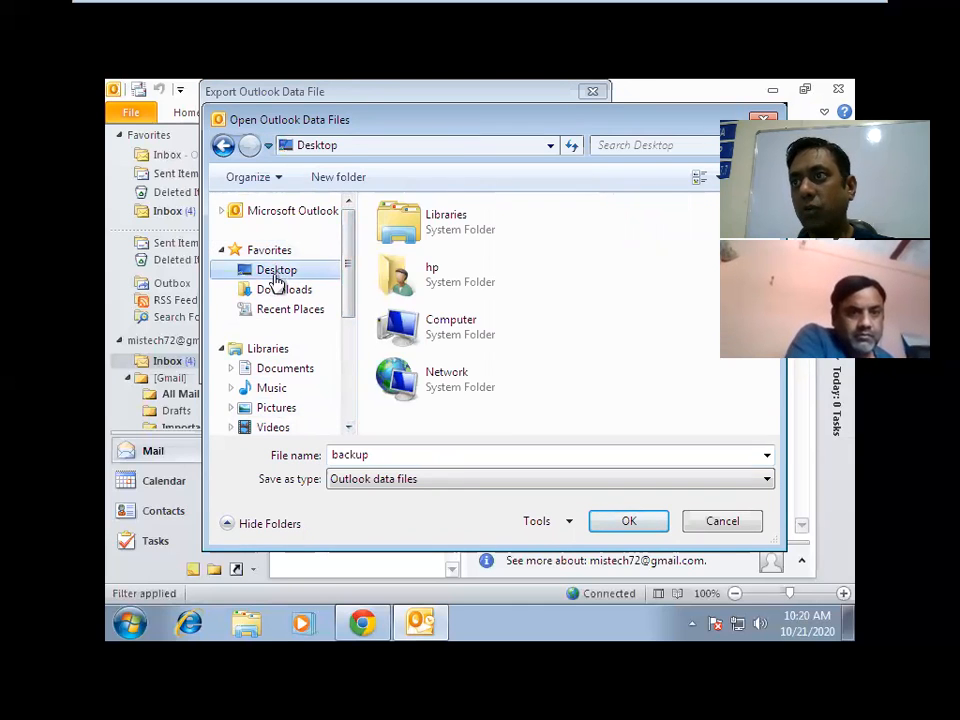
{"action": "double_click", "coordinate": [387, 457]}
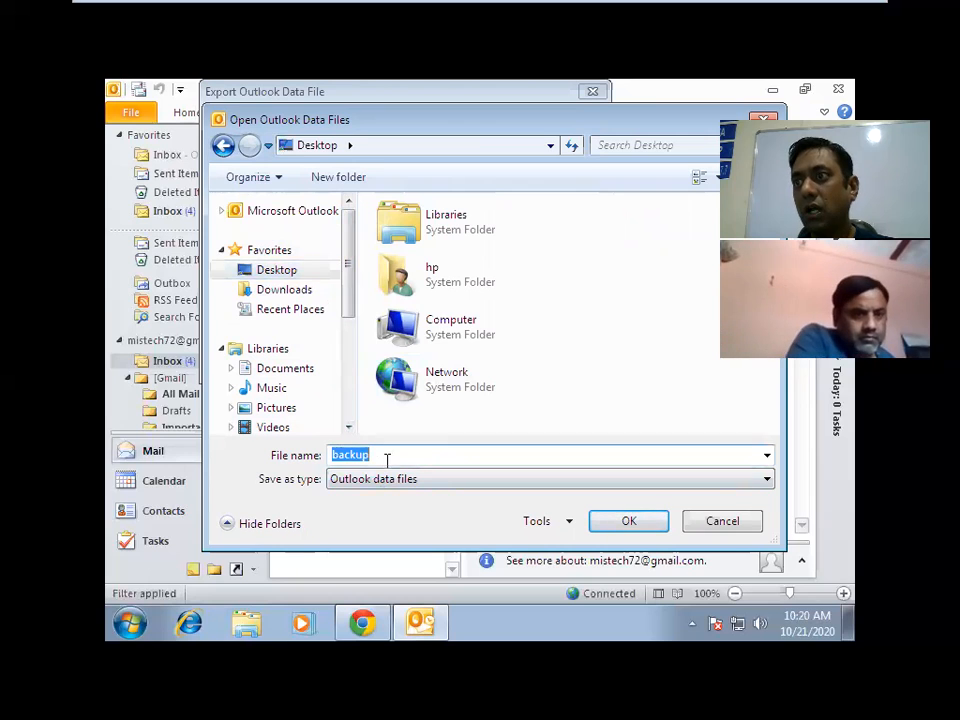
{"action": "left_click", "coordinate": [387, 457]}
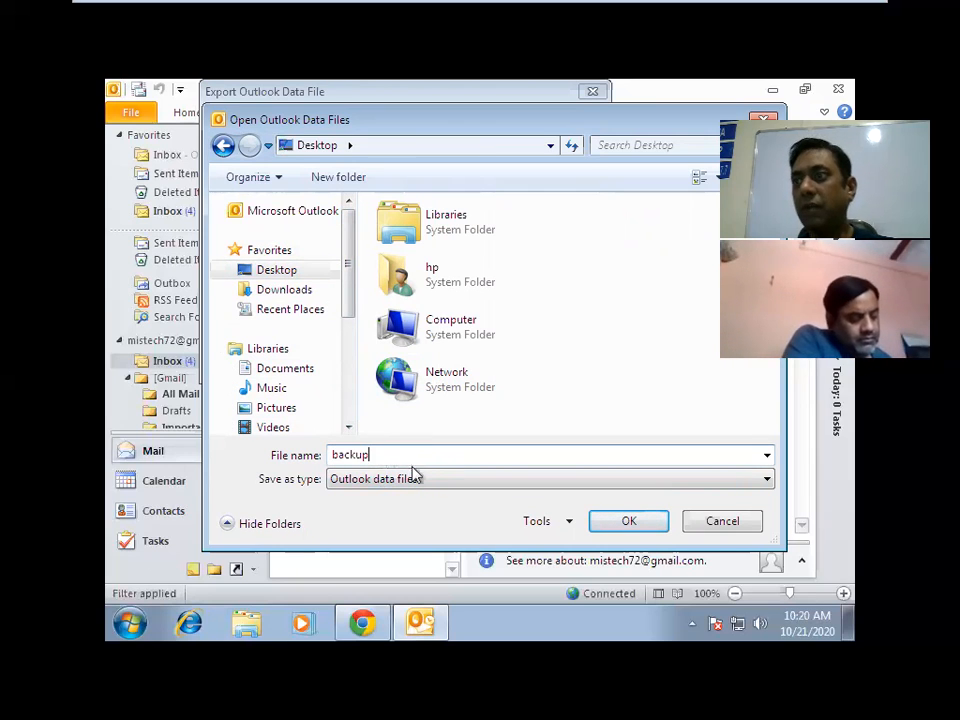
{"action": "left_click", "coordinate": [414, 478]}
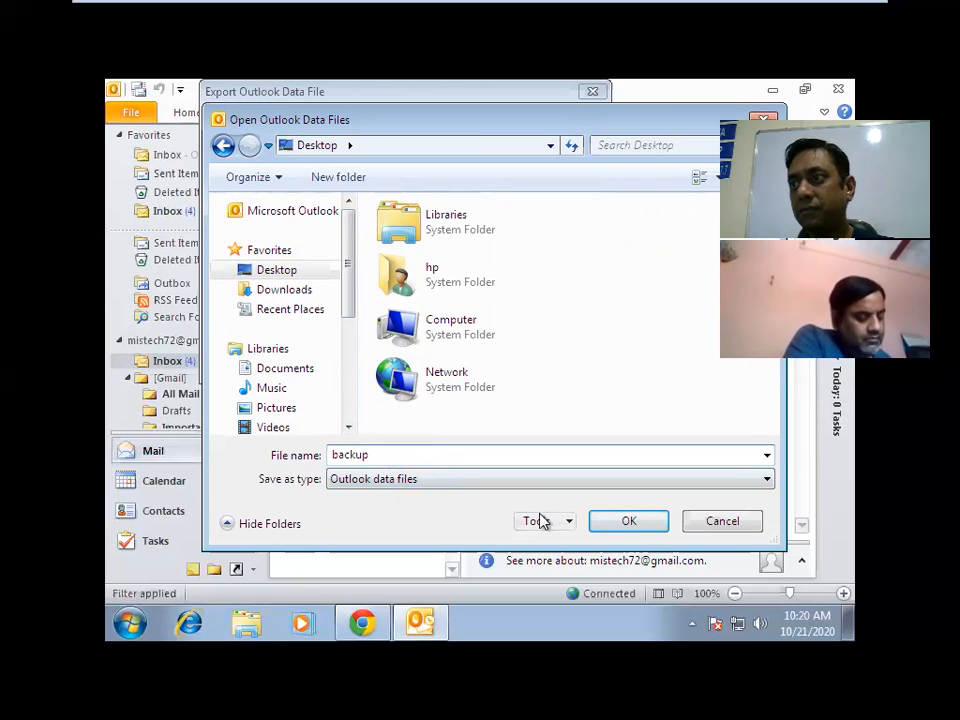
{"action": "left_click", "coordinate": [598, 525]}
{"action": "left_click", "coordinate": [614, 525]}
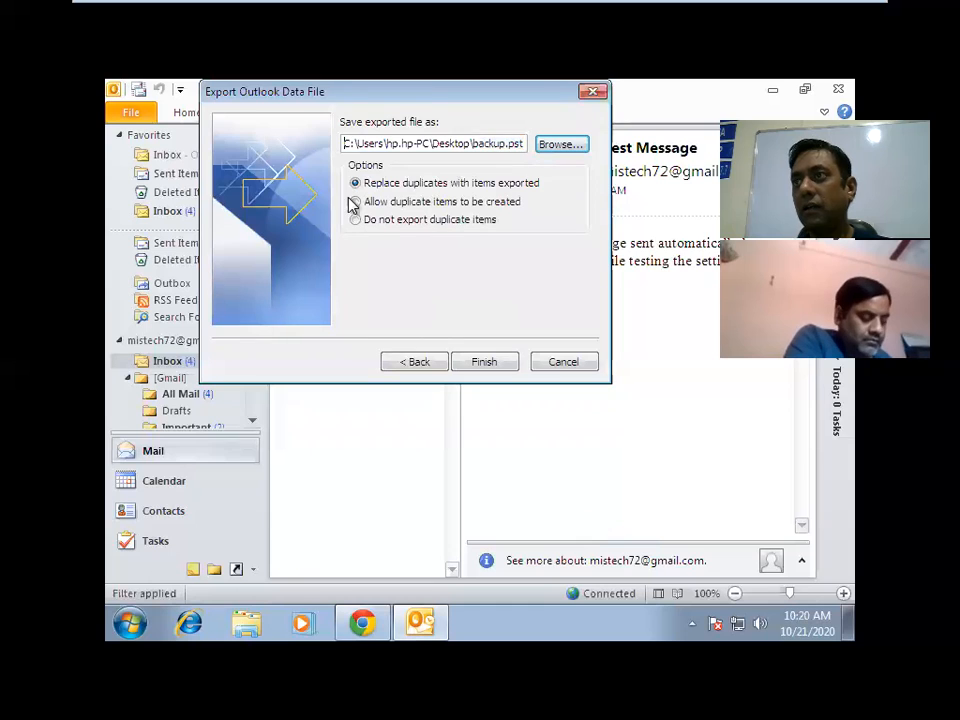
{"action": "left_click", "coordinate": [486, 362]}
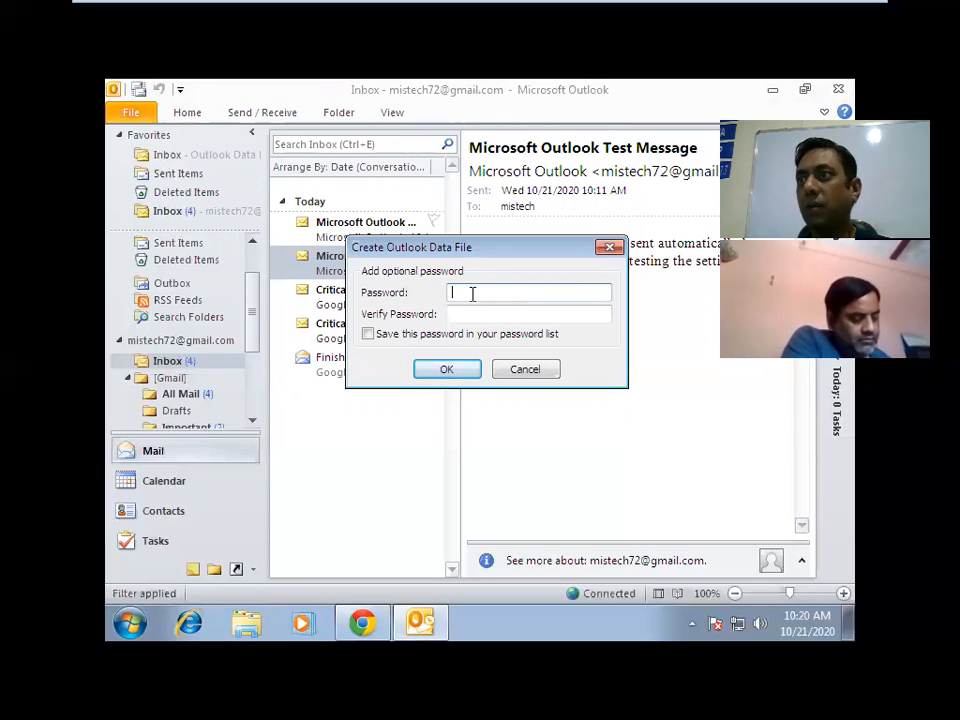
Protect backup.pst with a password, verify it, and tick Save this password.
{"action": "type", "text": "•••"}
{"action": "left_click", "coordinate": [453, 314]}
{"action": "type", "text": "•••"}
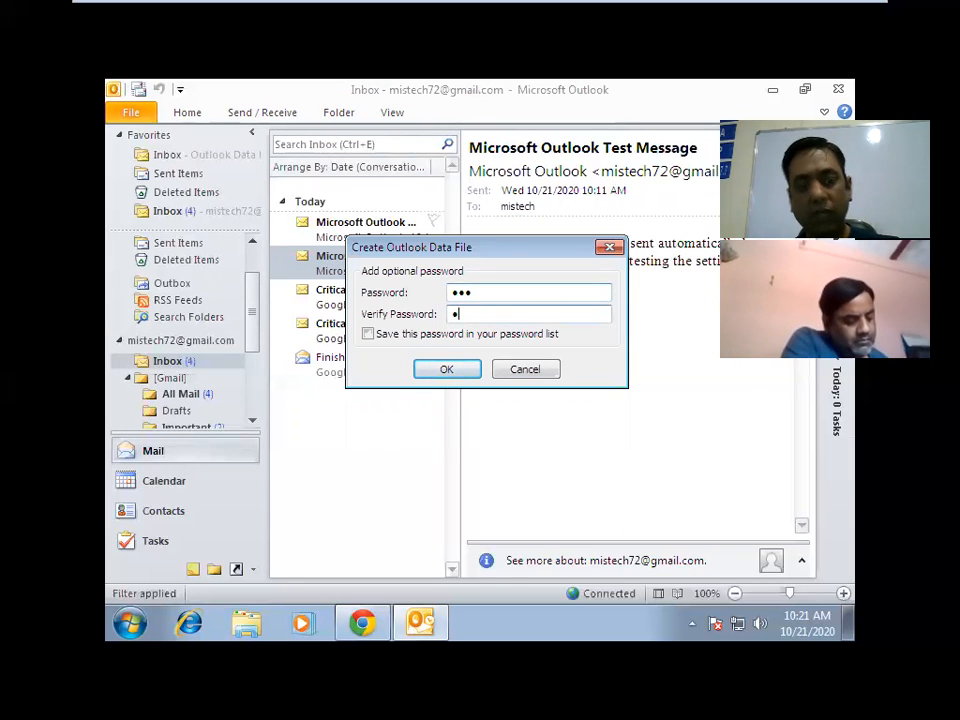
{"action": "left_click", "coordinate": [397, 336]}
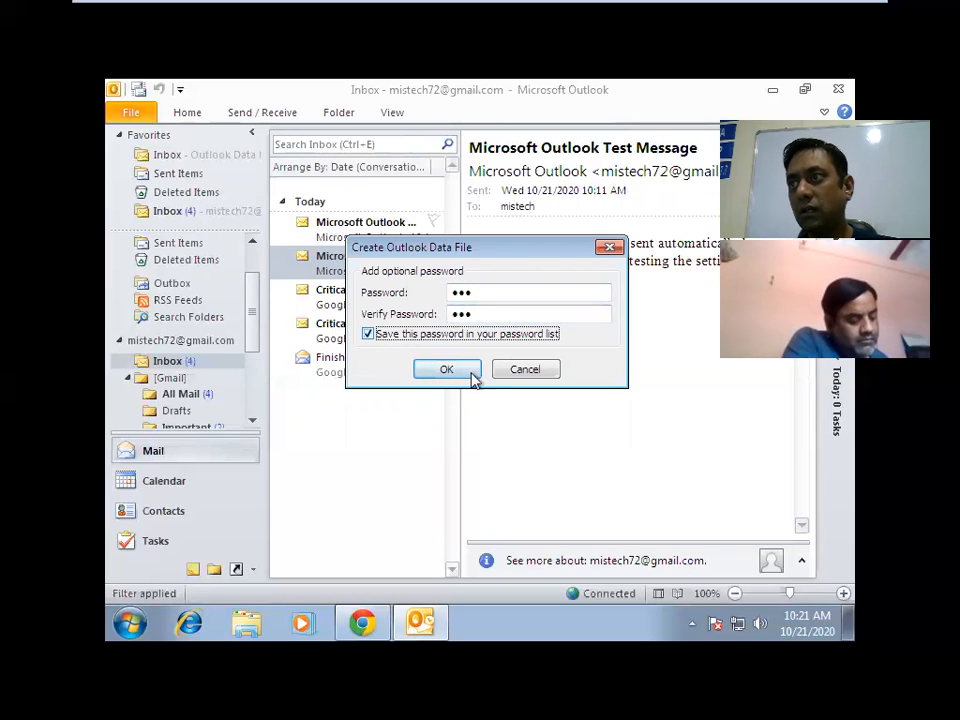
{"action": "left_click", "coordinate": [459, 370]}
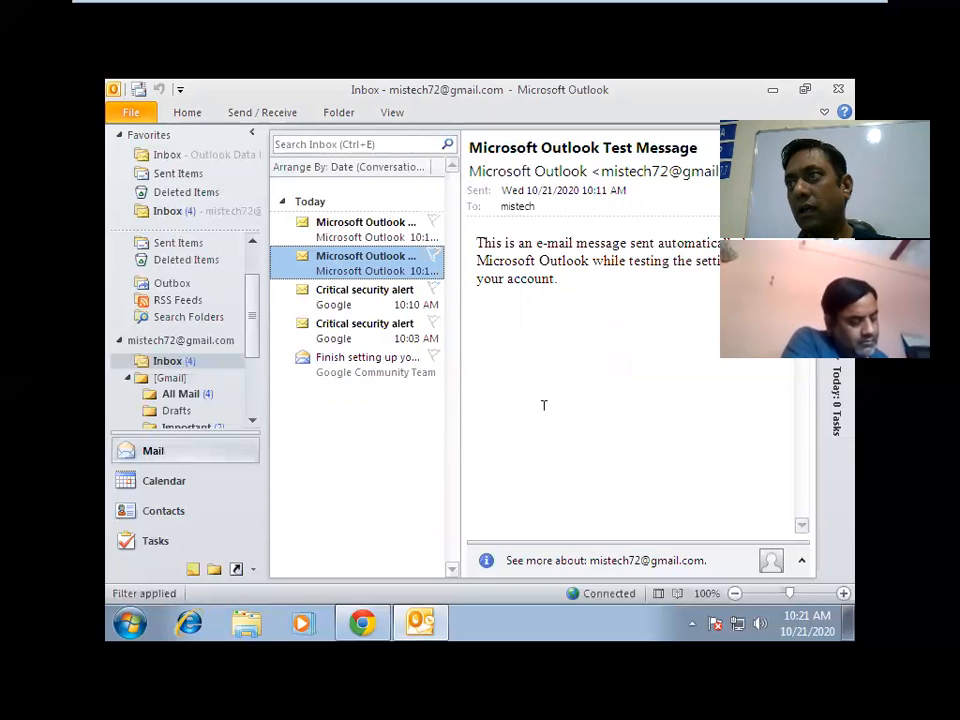
Try opening backup.pst from the desktop, dismiss Outlook's warning, and minimise Outlook.
{"action": "left_click", "coordinate": [422, 627]}
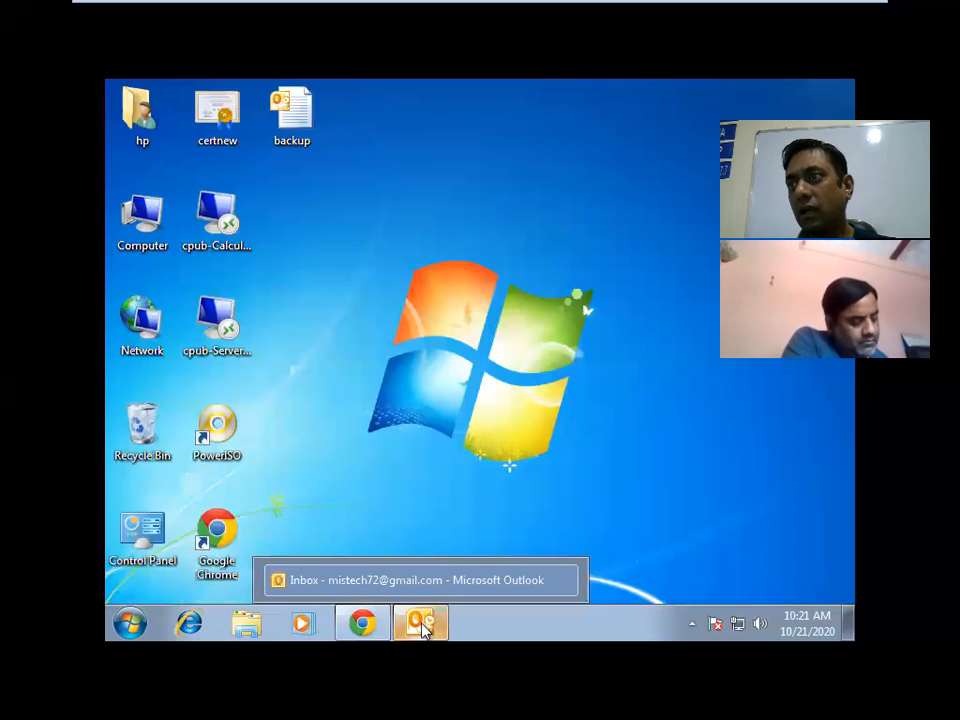
{"action": "left_click", "coordinate": [422, 627]}
{"action": "left_click", "coordinate": [422, 627]}
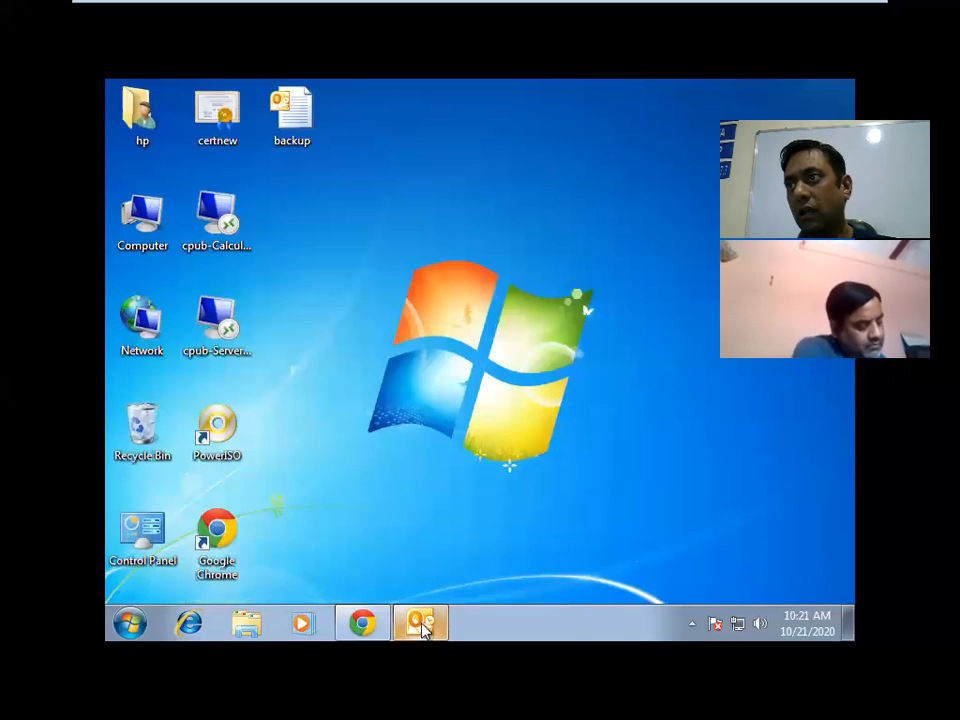
{"action": "double_click", "coordinate": [314, 138]}
{"action": "left_click", "coordinate": [489, 397]}
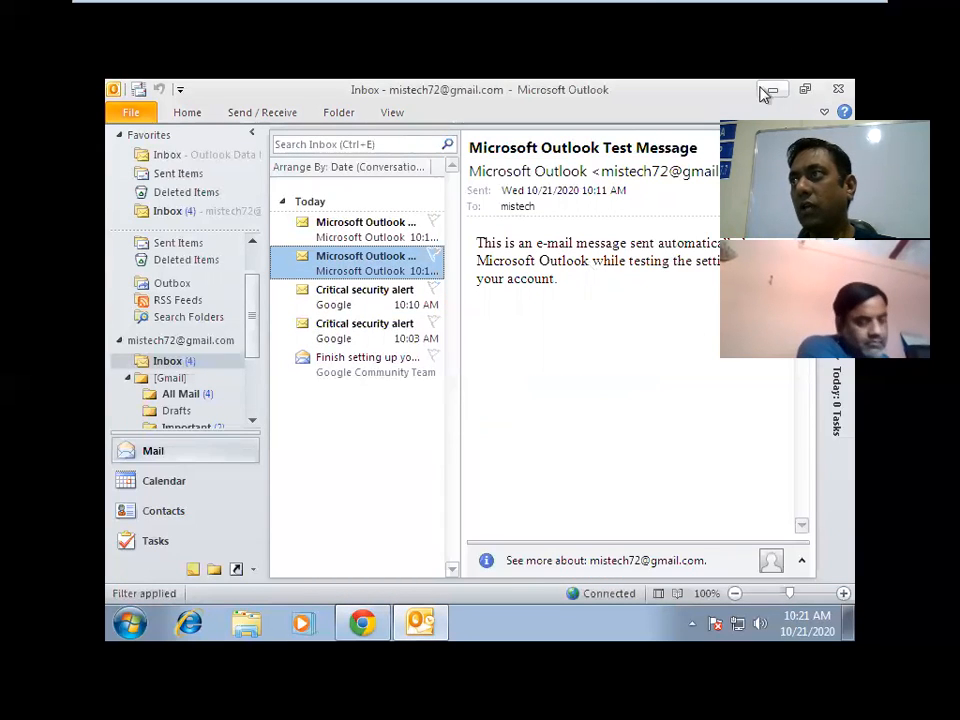
{"action": "left_click", "coordinate": [772, 90]}
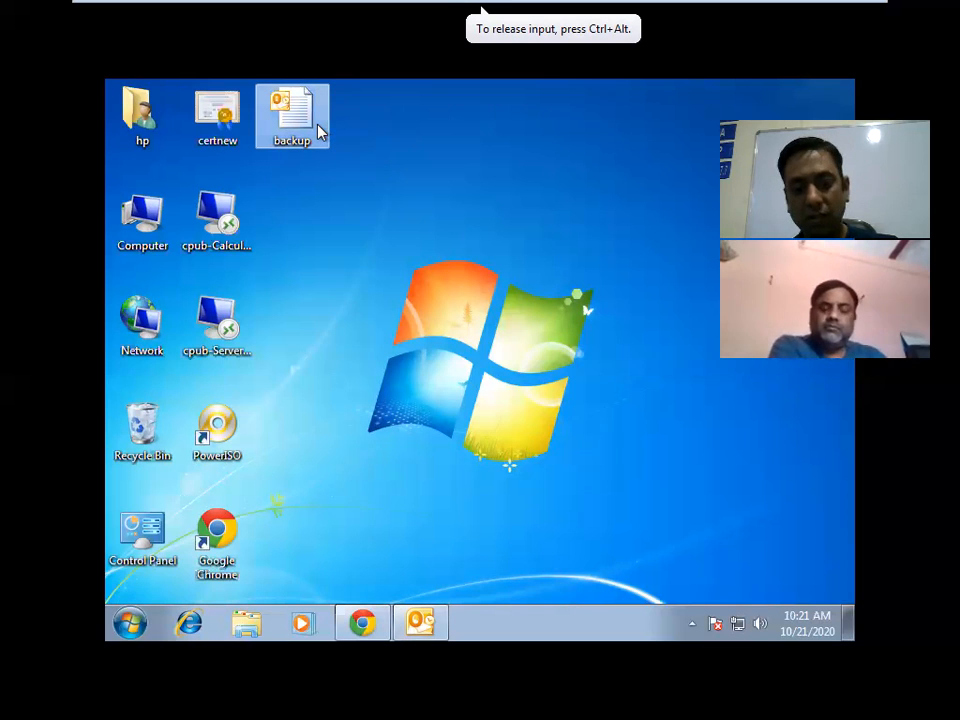
Paste backup.pst into the abc folder on Local Disk (D:) and close Explorer.
{"action": "double_click", "coordinate": [163, 218]}
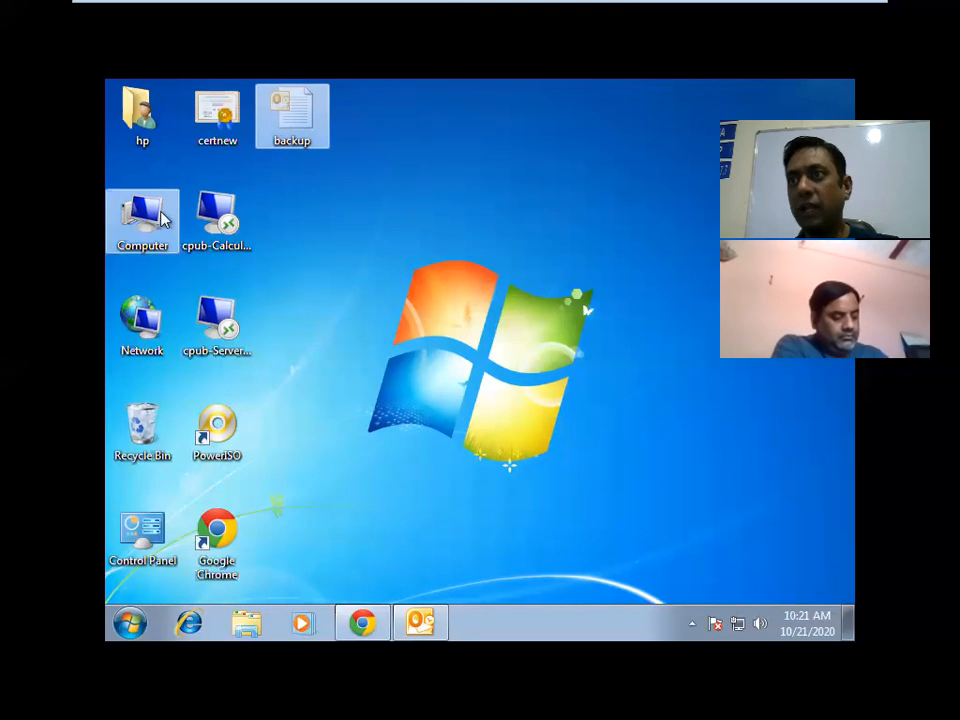
{"action": "double_click", "coordinate": [584, 217]}
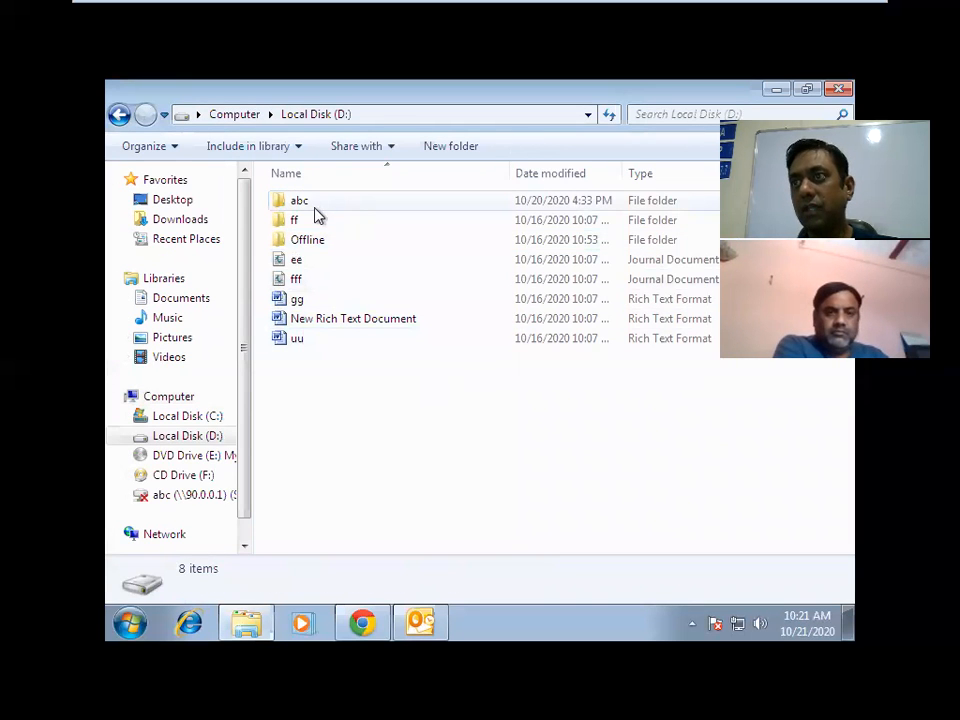
{"action": "double_click", "coordinate": [314, 206]}
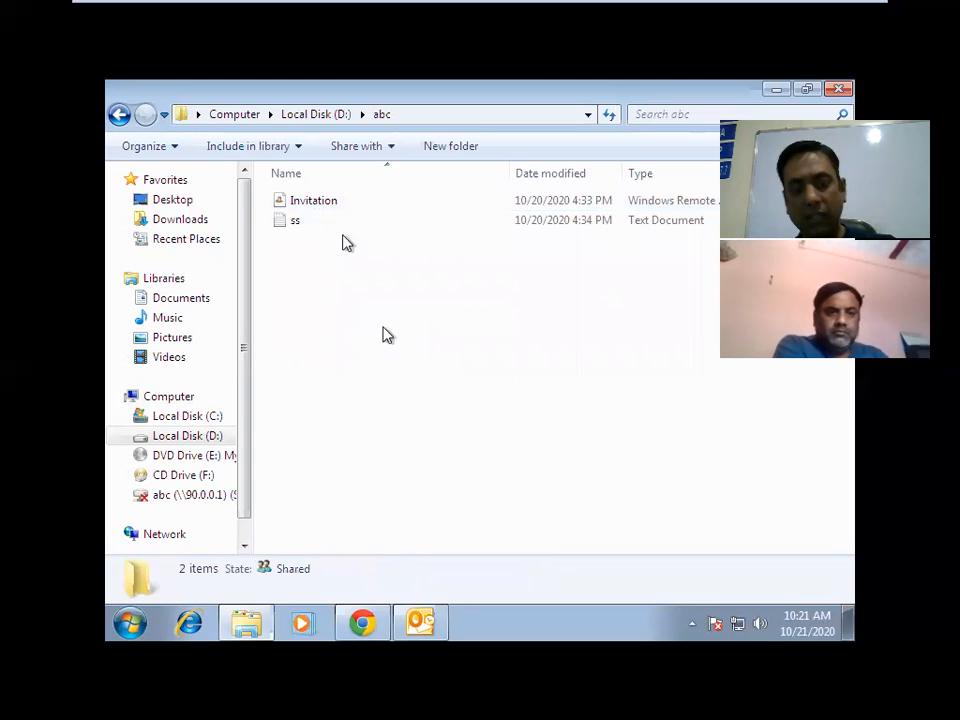
{"action": "key", "text": "ctrl+v"}
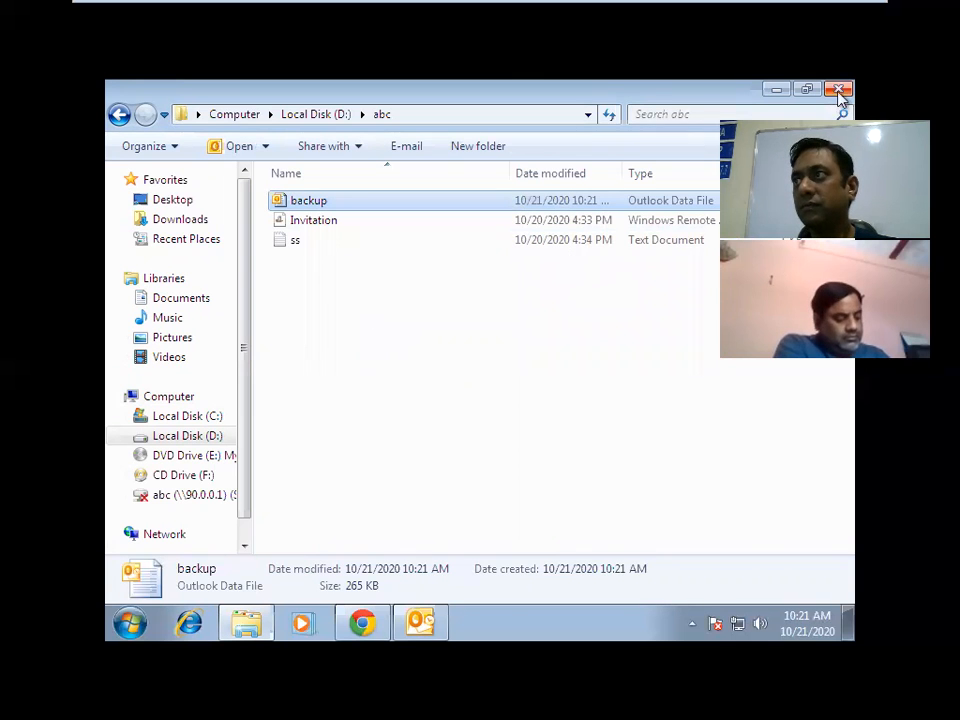
{"action": "left_click", "coordinate": [839, 89]}
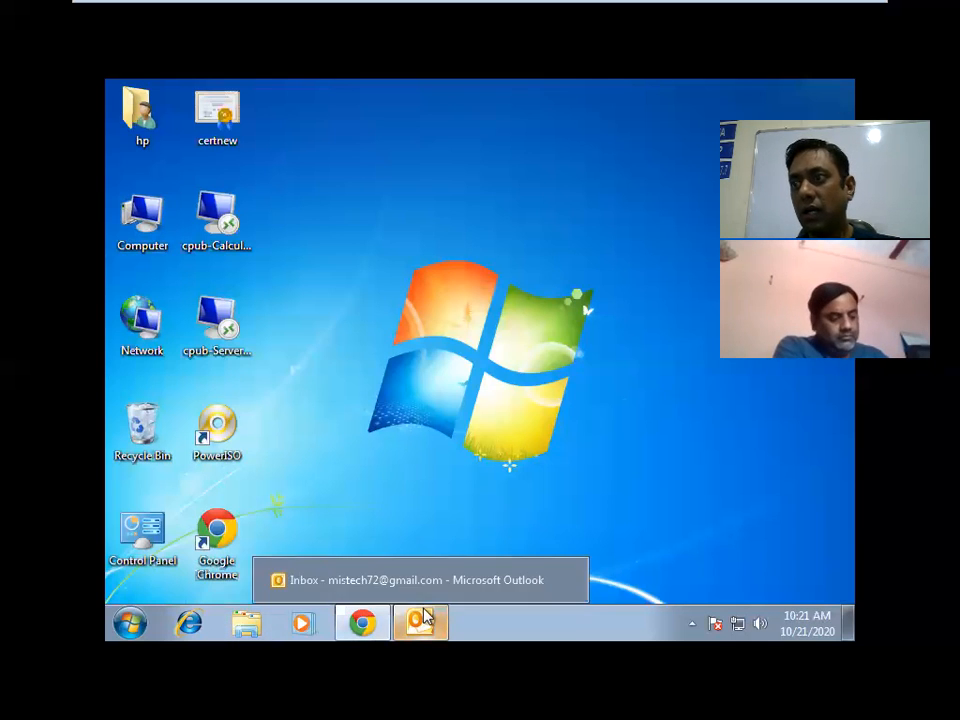
Select all five Gmail Inbox messages and delete them.
{"action": "left_click", "coordinate": [420, 618]}
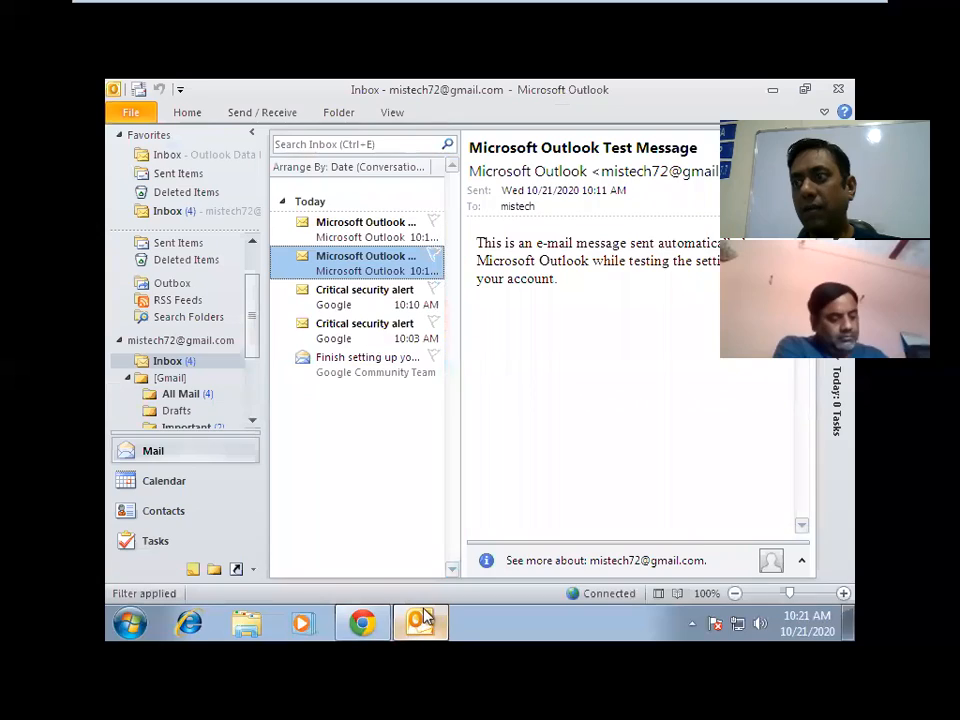
{"action": "left_click", "coordinate": [357, 240]}
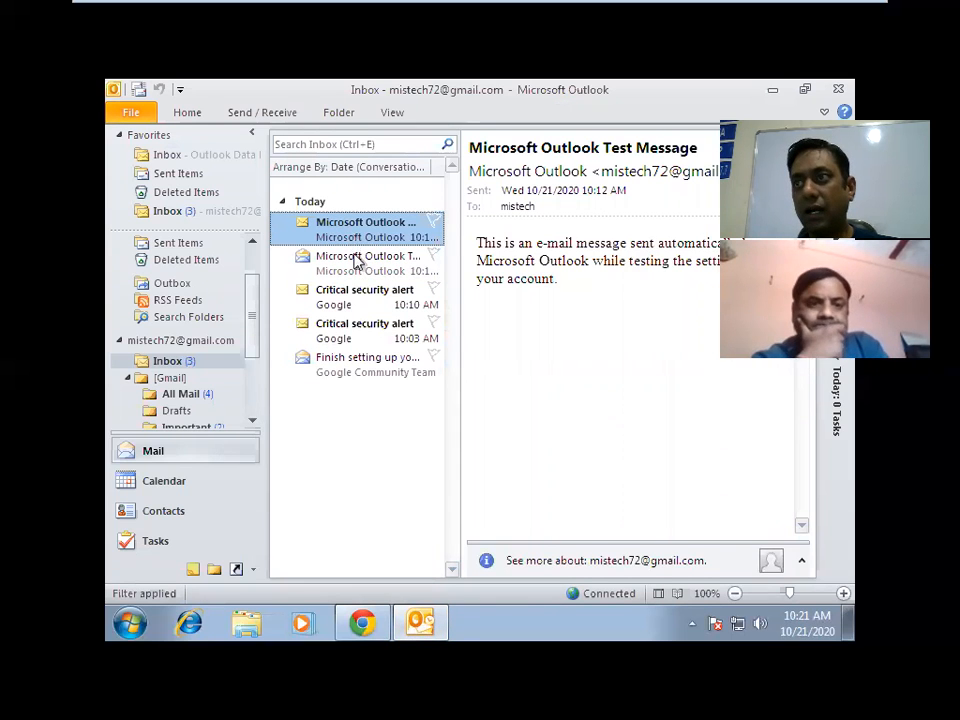
{"action": "left_click", "coordinate": [357, 260], "text": "ctrl"}
{"action": "left_click", "coordinate": [357, 300], "text": "ctrl"}
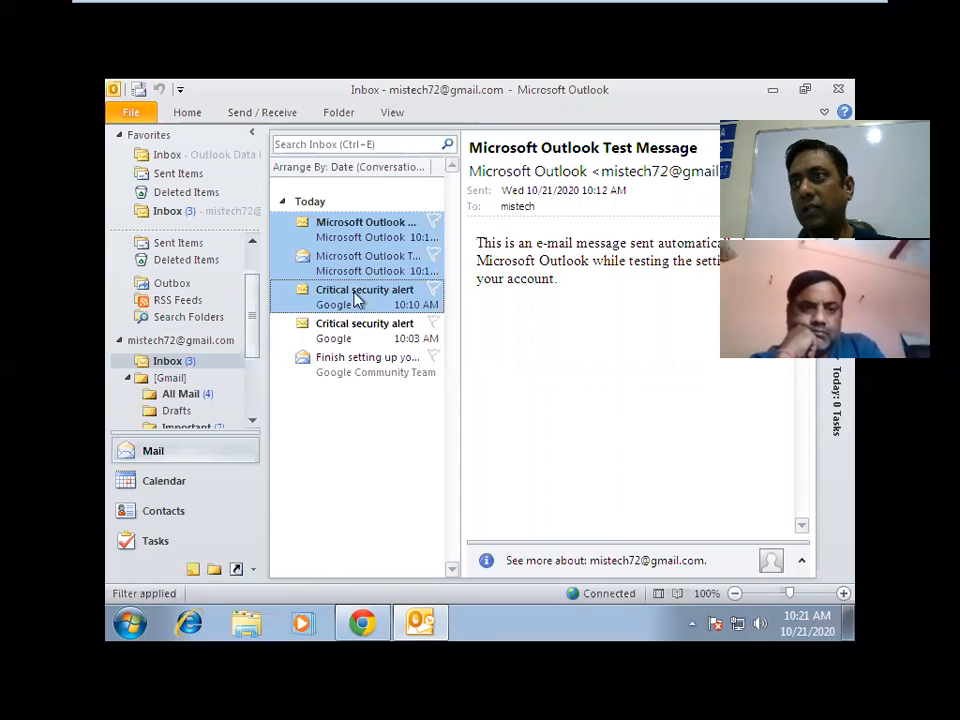
{"action": "left_click", "coordinate": [358, 334], "text": "ctrl"}
{"action": "left_click", "coordinate": [358, 364], "text": "ctrl"}
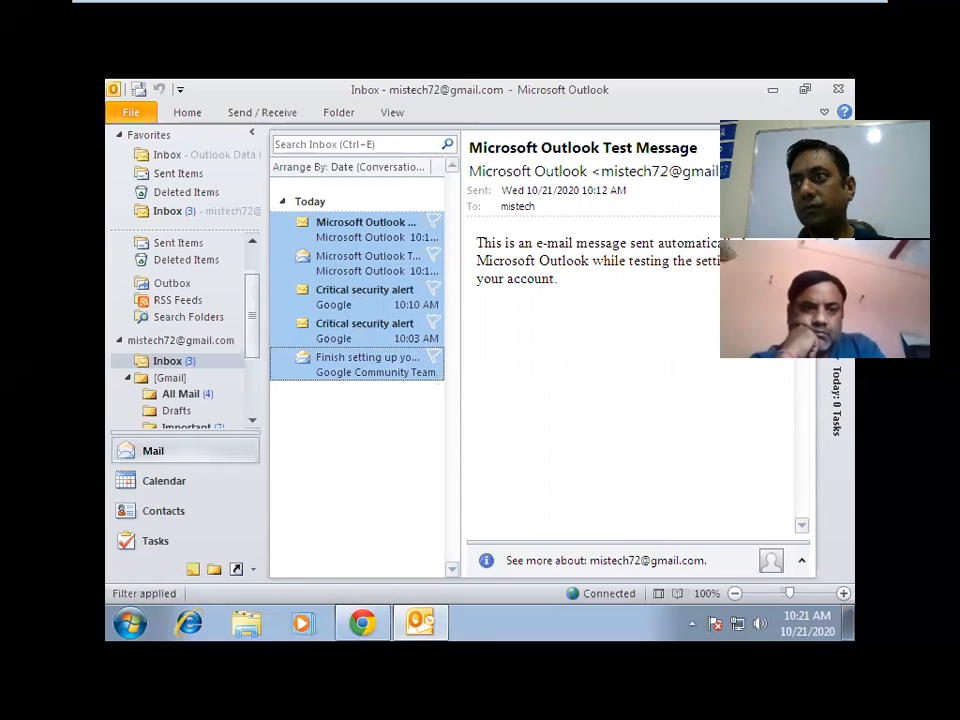
{"action": "right_click", "coordinate": [356, 241]}
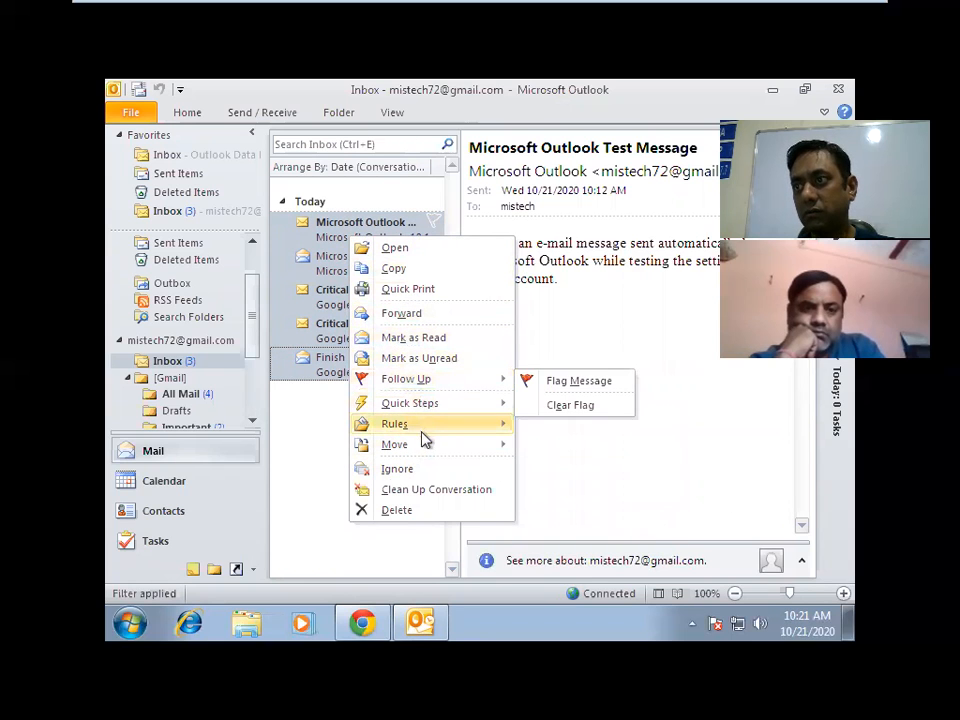
{"action": "mouse_move", "coordinate": [426, 446]}
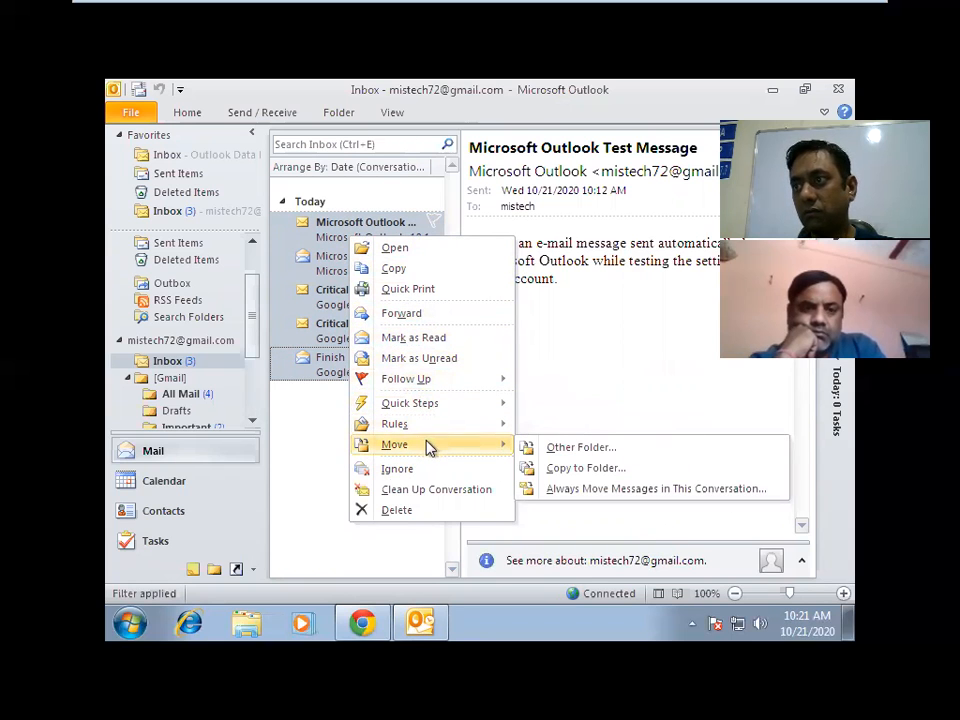
{"action": "left_click", "coordinate": [418, 510]}
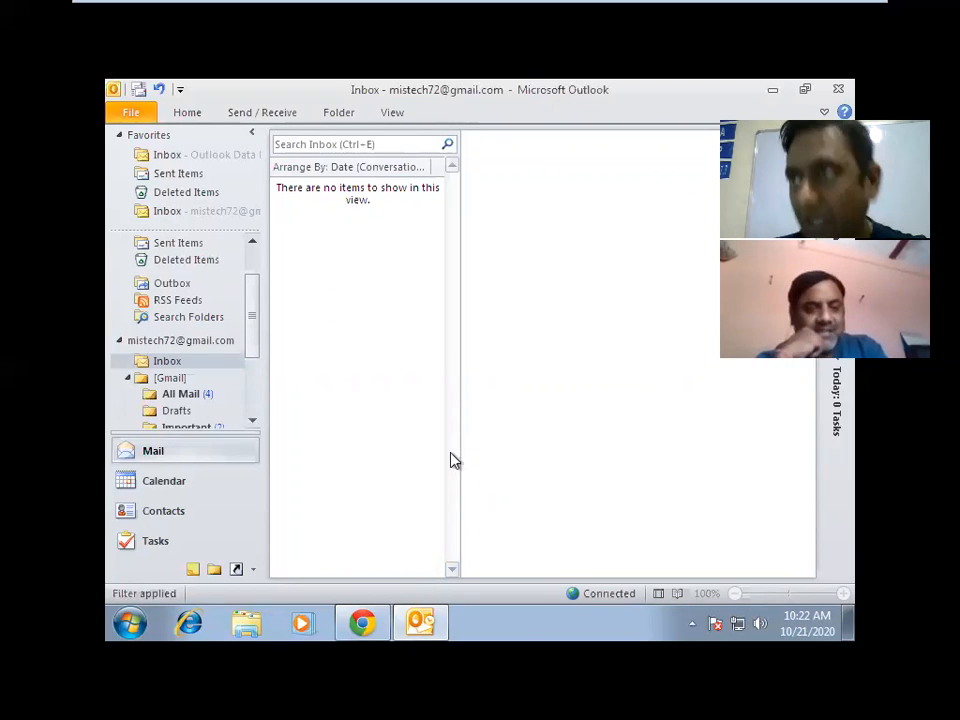
{"action": "left_click", "coordinate": [203, 396]}
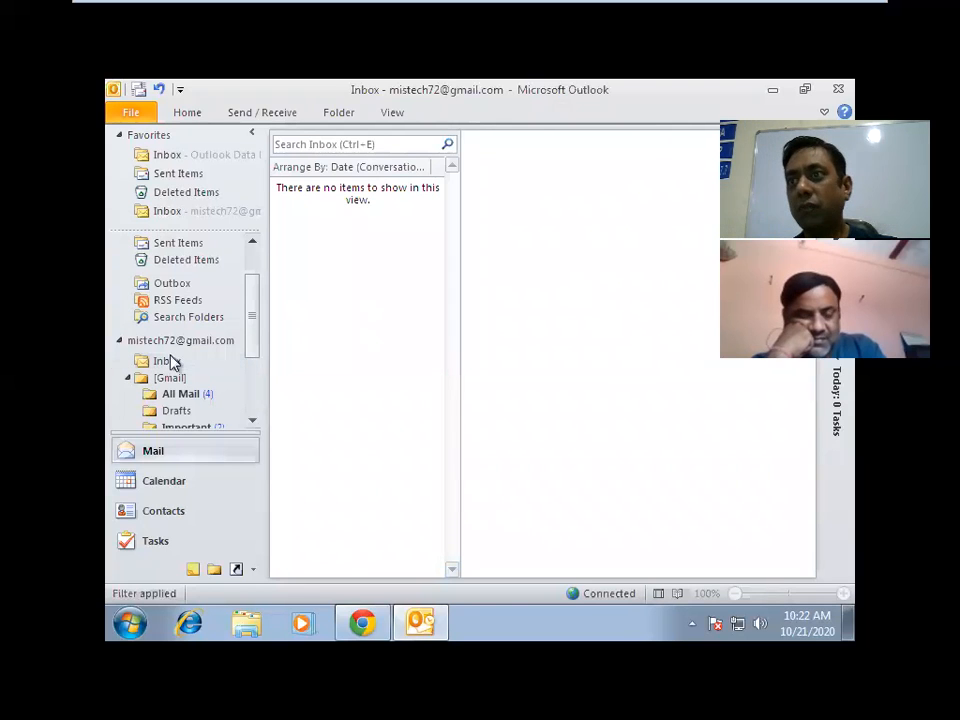
{"action": "left_click", "coordinate": [171, 363]}
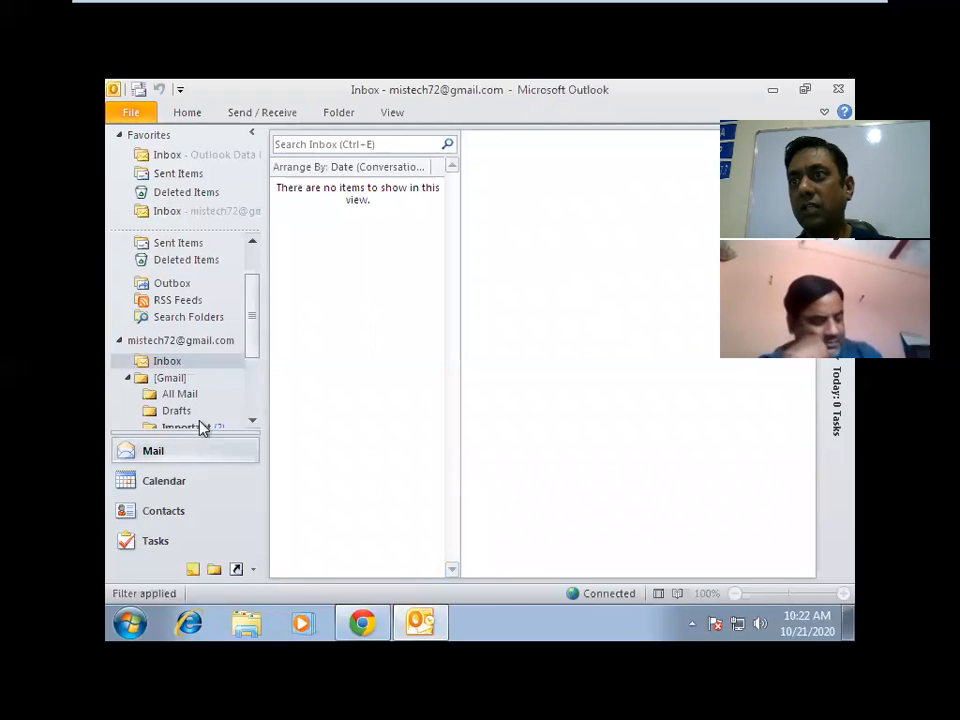
{"action": "mouse_move", "coordinate": [251, 349]}
{"action": "left_mouse_down"}
{"action": "mouse_move", "coordinate": [251, 388]}
{"action": "mouse_move", "coordinate": [246, 339]}
{"action": "left_mouse_up"}
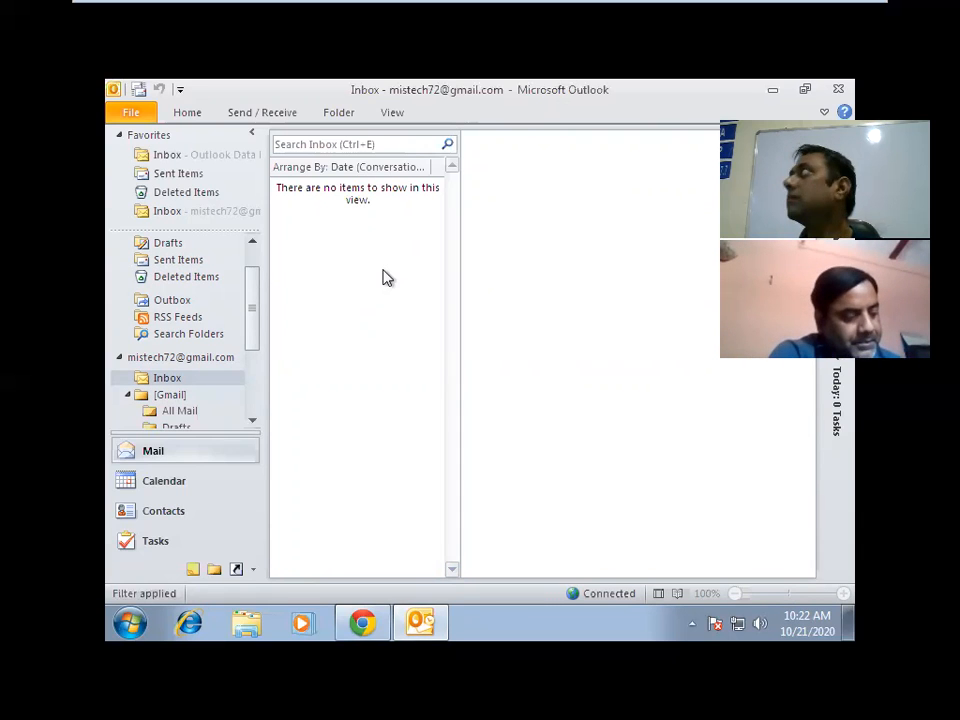
Launch the Import and Export Wizard from File > Open > Import.
{"action": "left_click", "coordinate": [131, 113]}
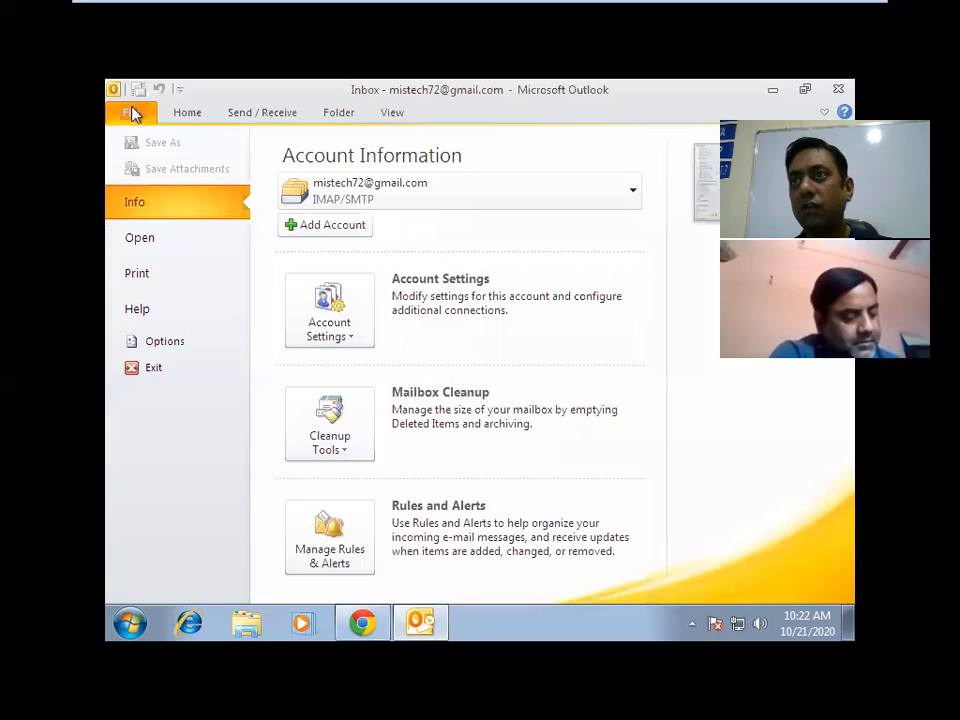
{"action": "left_click", "coordinate": [155, 235]}
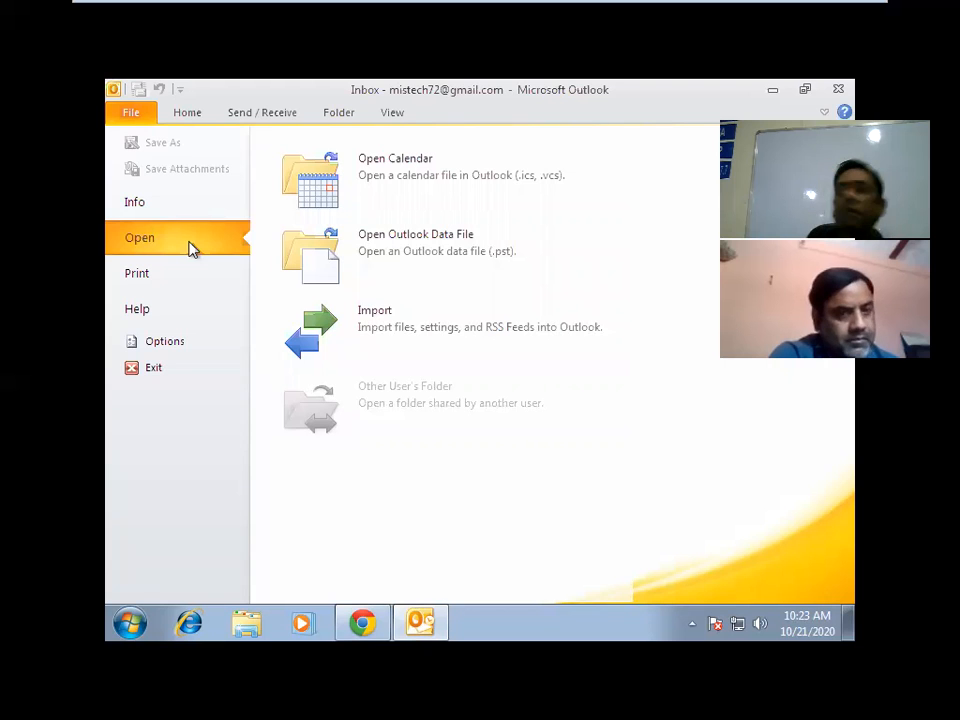
{"action": "left_click", "coordinate": [367, 350]}
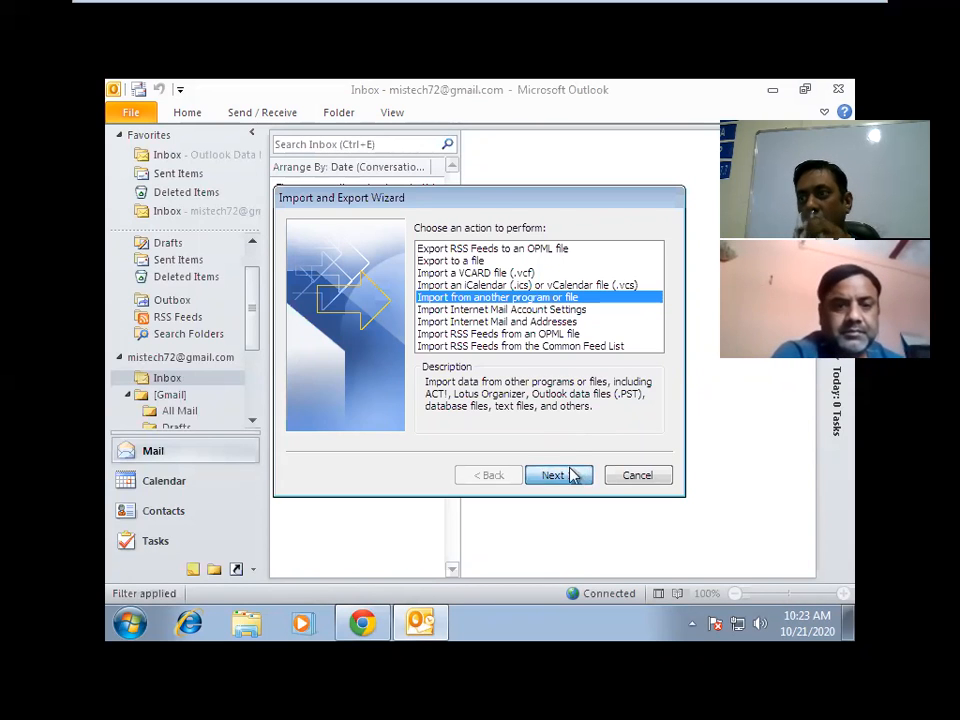
Choose Outlook Data File (.pst) as the import type and continue to the file selection.
{"action": "left_click", "coordinate": [573, 475]}
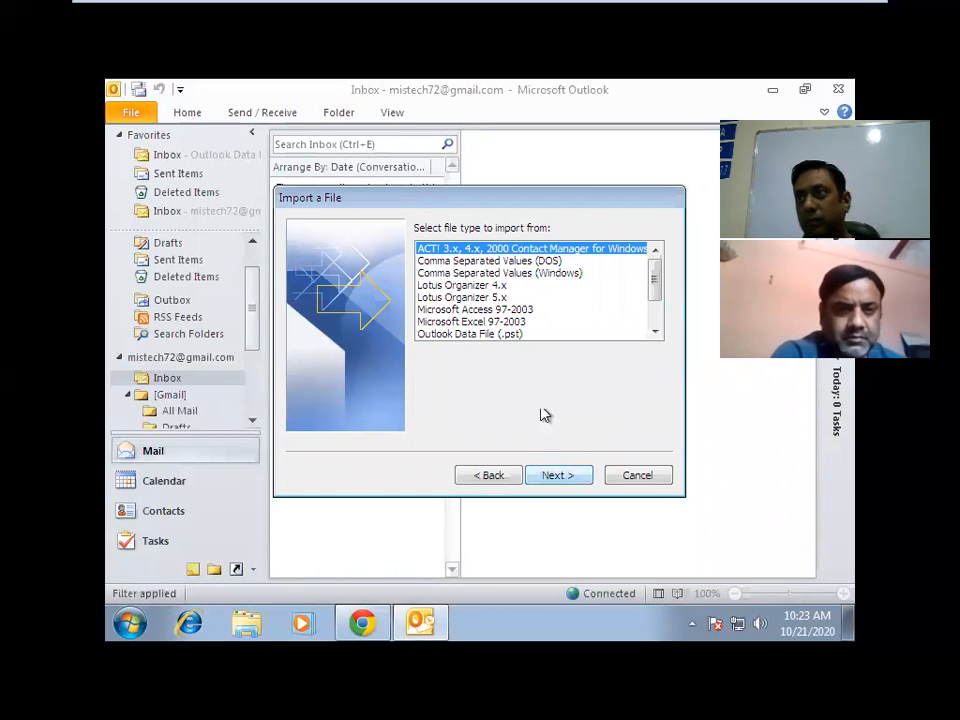
{"action": "mouse_move", "coordinate": [655, 285]}
{"action": "left_mouse_down"}
{"action": "mouse_move", "coordinate": [652, 328]}
{"action": "mouse_move", "coordinate": [656, 287]}
{"action": "mouse_move", "coordinate": [656, 305]}
{"action": "left_mouse_up"}
{"action": "left_click", "coordinate": [490, 286]}
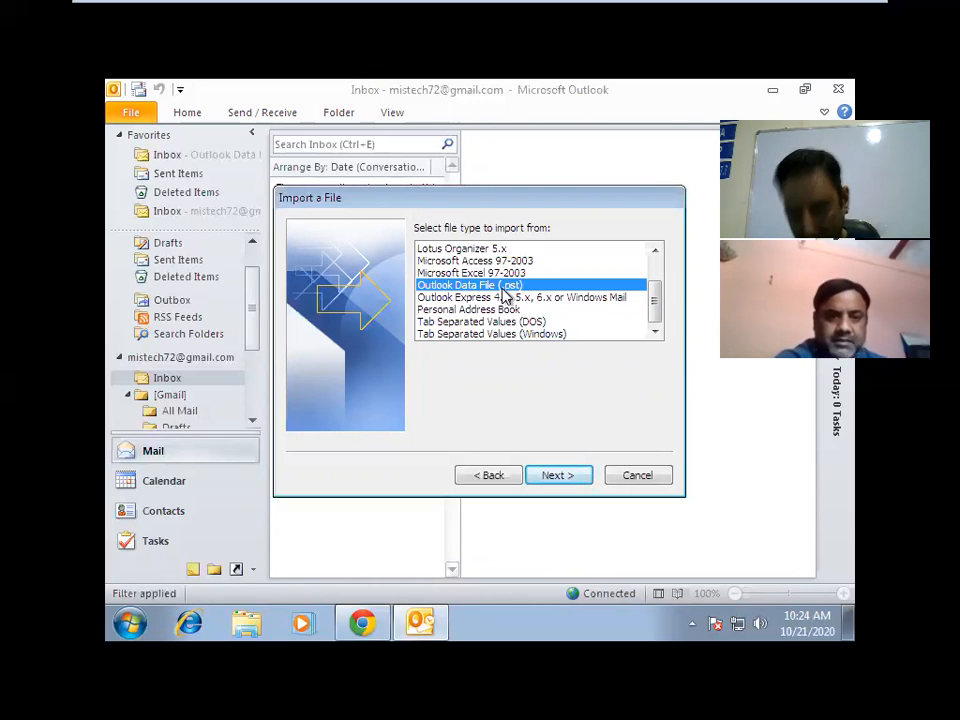
{"action": "left_click", "coordinate": [562, 476]}
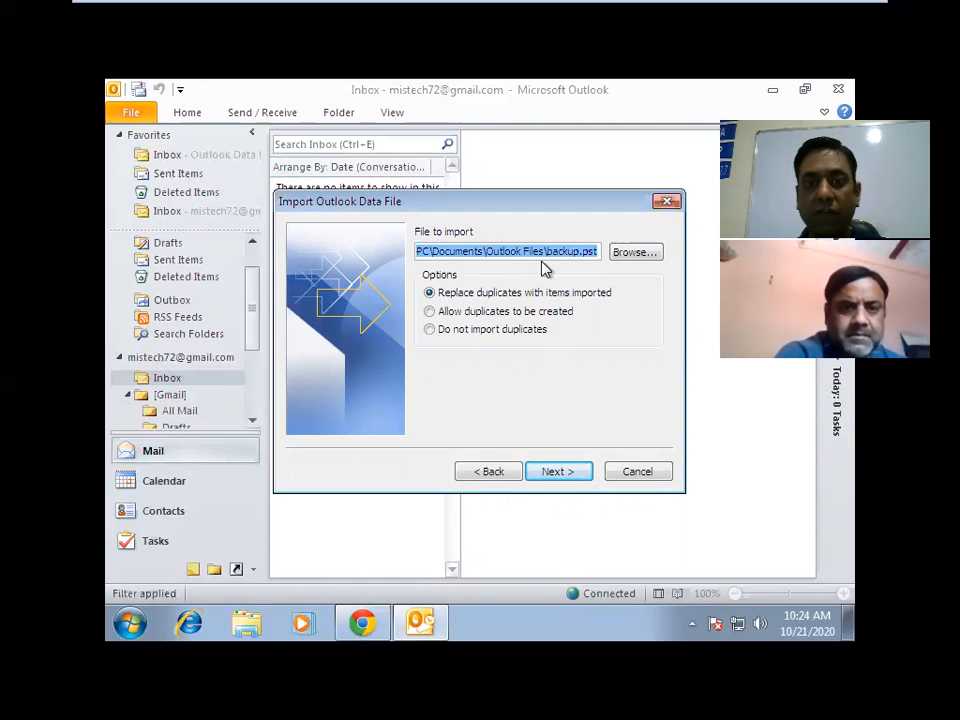
Choose D:\abc\backup.pst as the Outlook data file to import.
{"action": "left_click", "coordinate": [641, 253]}
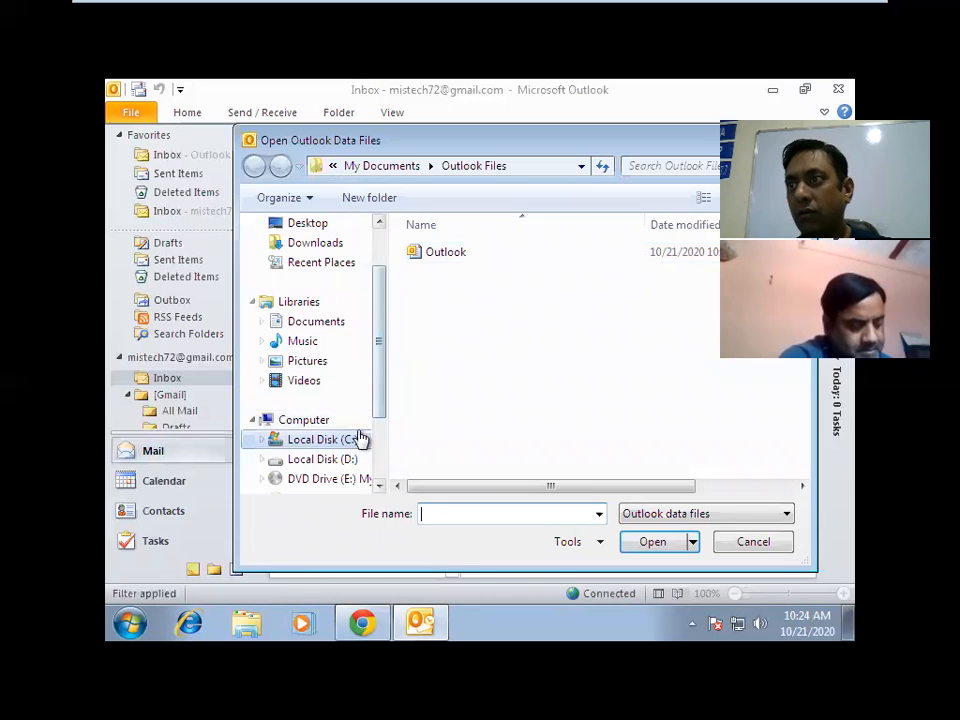
{"action": "left_click", "coordinate": [345, 460]}
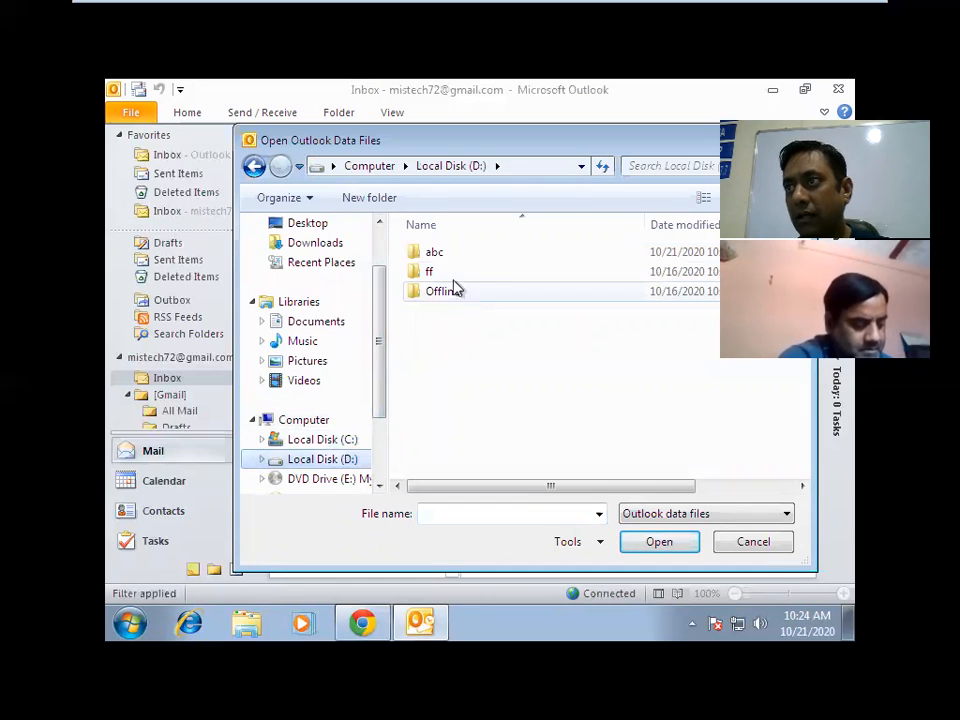
{"action": "double_click", "coordinate": [450, 257]}
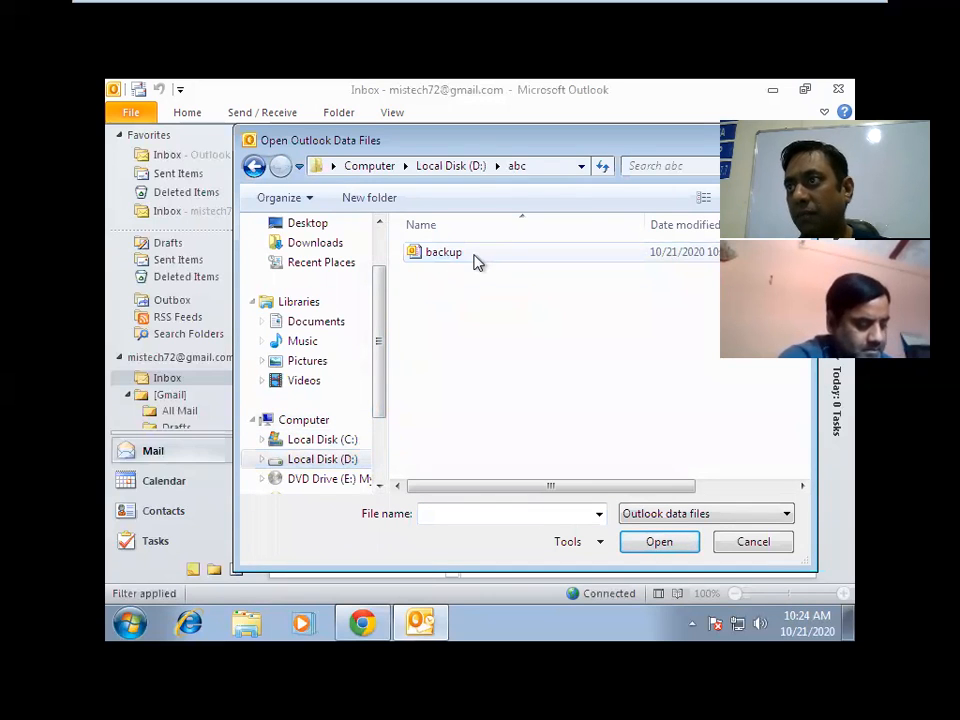
{"action": "left_click", "coordinate": [476, 258]}
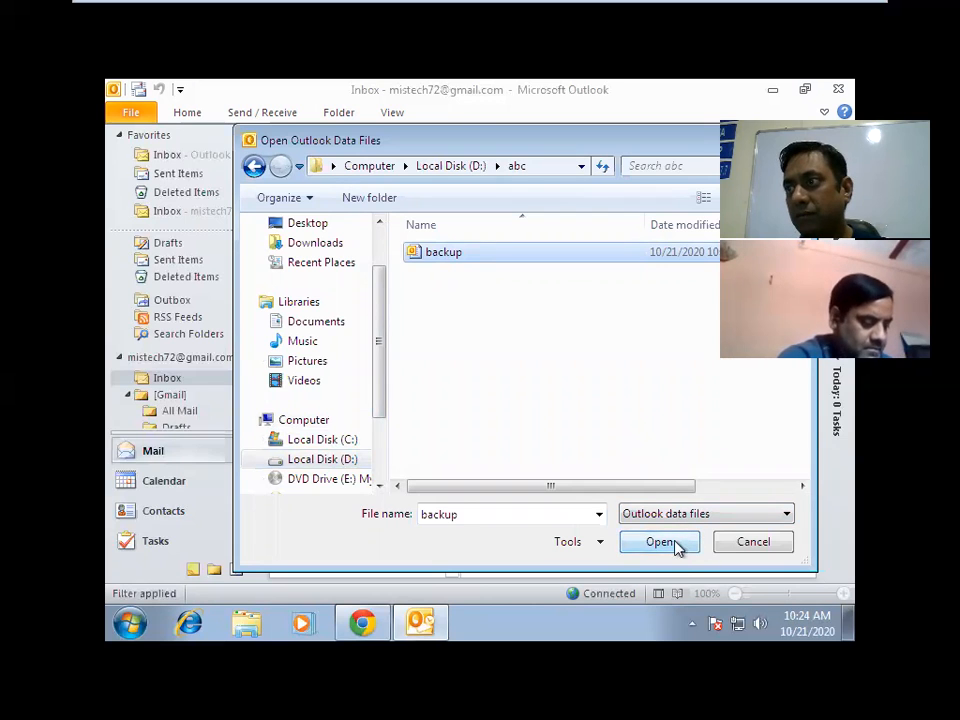
{"action": "left_click", "coordinate": [660, 542]}
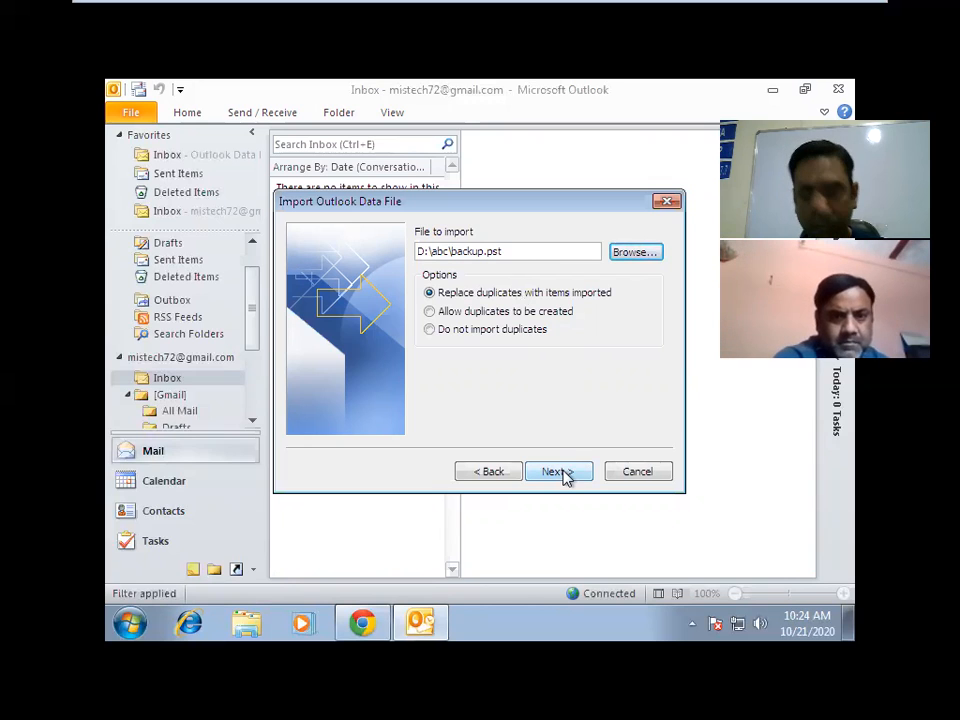
Enter the backup file's password and re-enter the correct one after the first is rejected.
{"action": "left_click", "coordinate": [561, 474]}
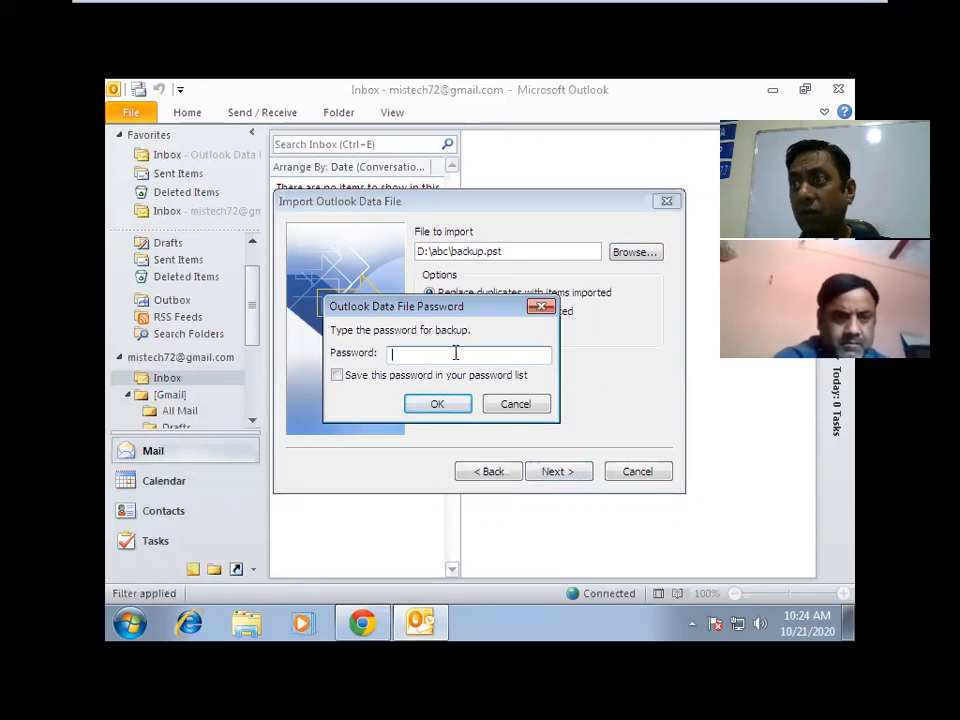
{"action": "type", "text": "abc"}
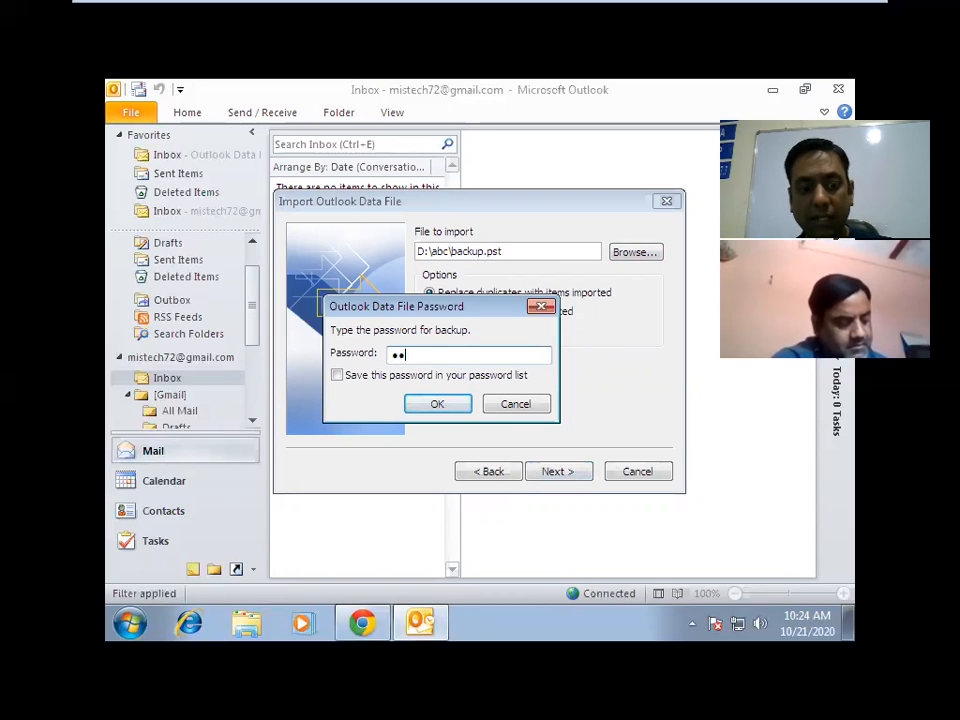
{"action": "left_click", "coordinate": [438, 404]}
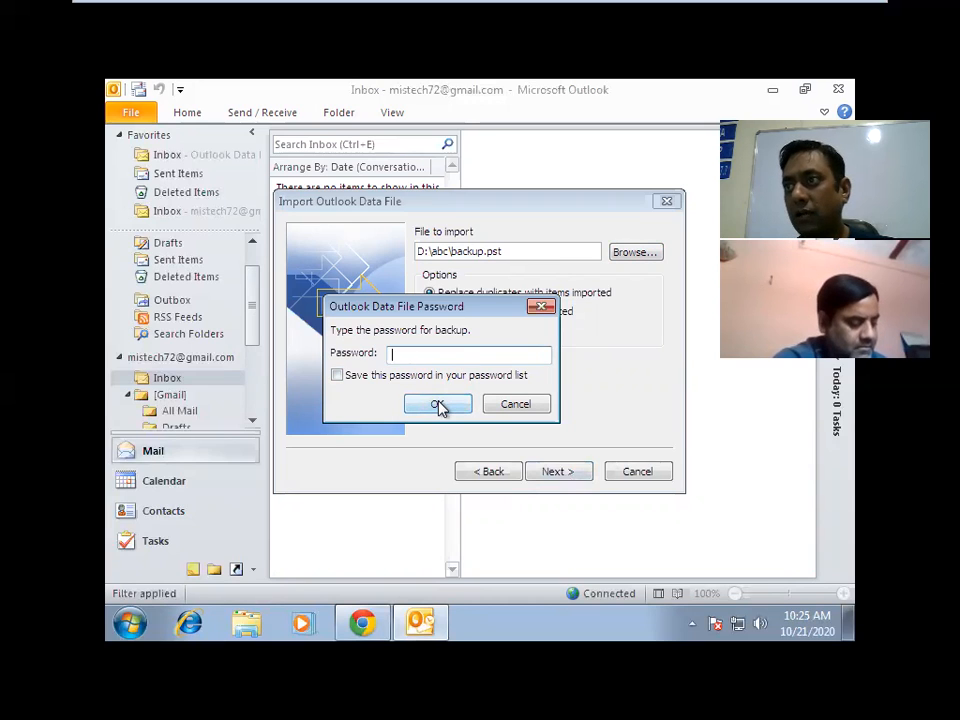
{"action": "type", "text": "123"}
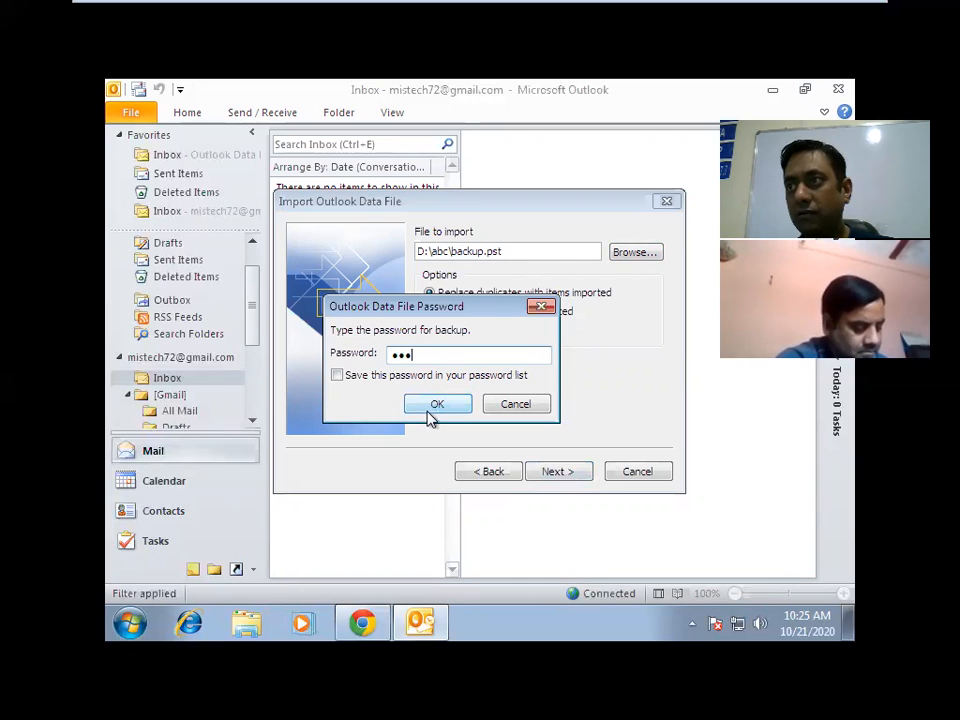
{"action": "left_click", "coordinate": [430, 416]}
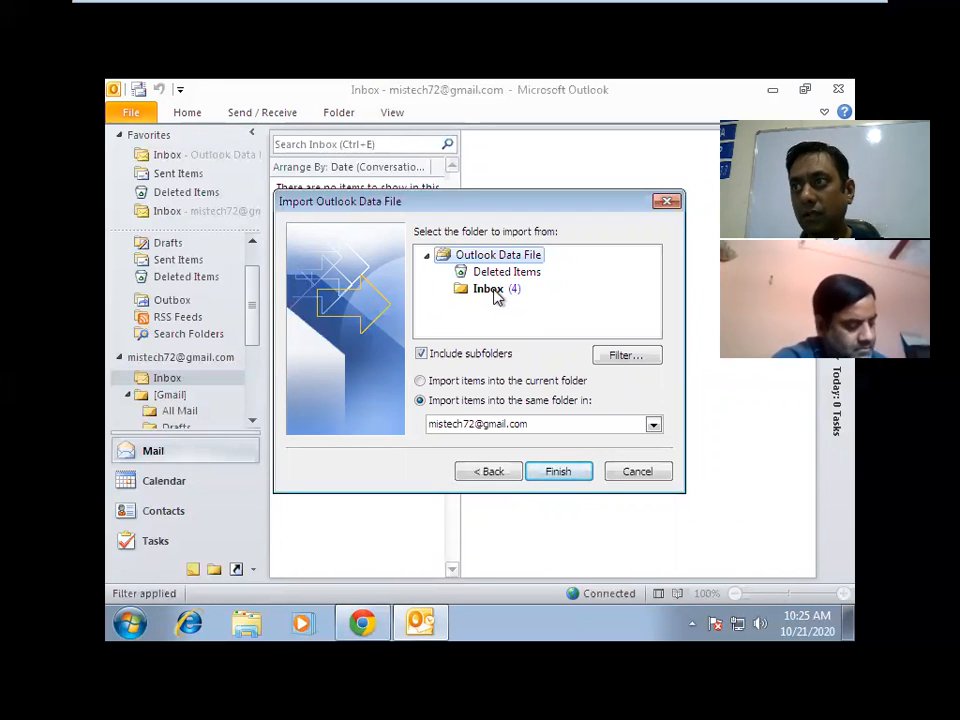
Import the backup's Inbox into the same folder in the Gmail account and finish the wizard.
{"action": "left_click", "coordinate": [494, 292]}
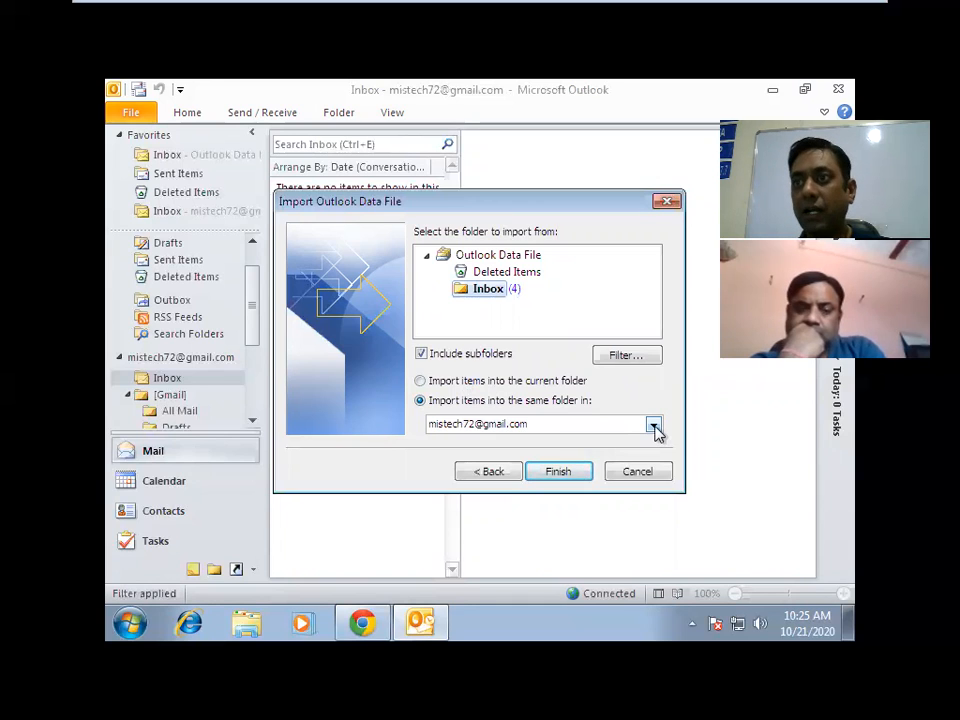
{"action": "left_click", "coordinate": [653, 426]}
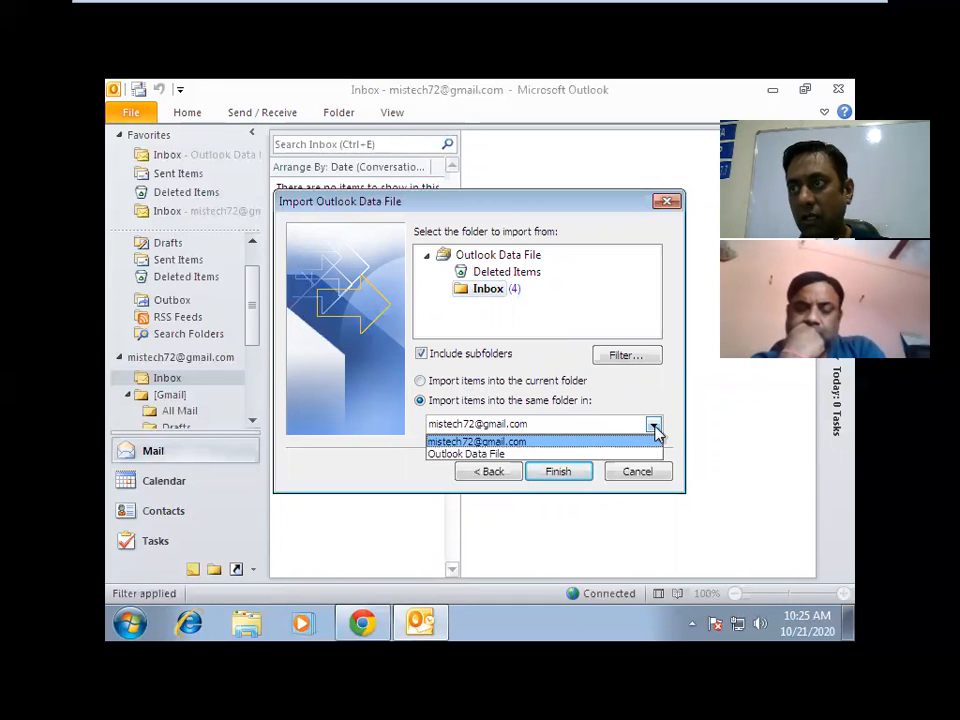
{"action": "left_click", "coordinate": [653, 427]}
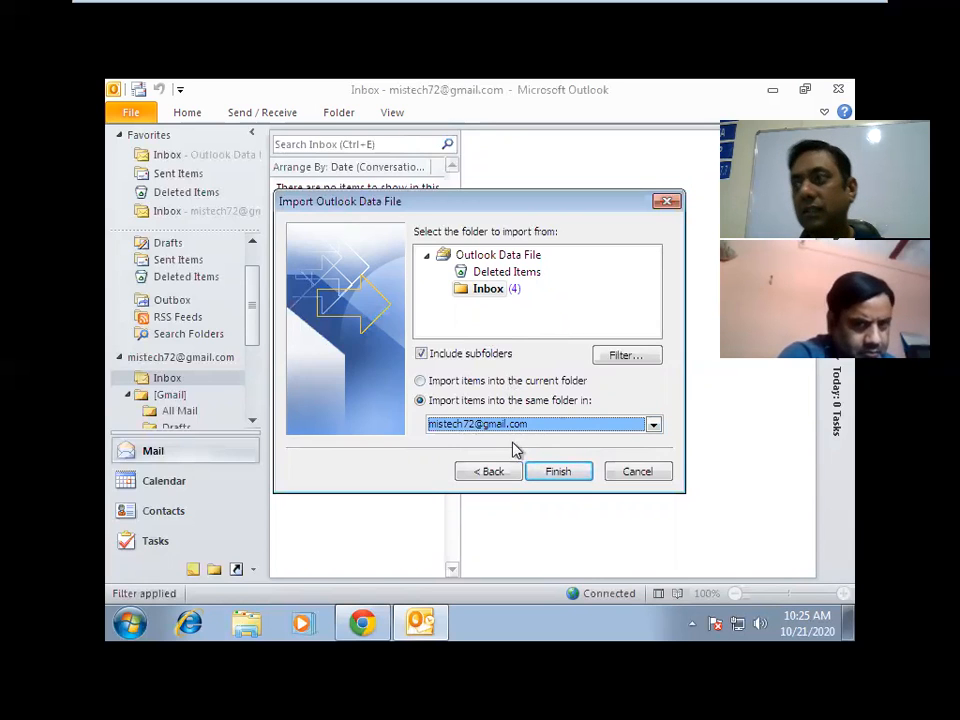
{"action": "left_click", "coordinate": [490, 290]}
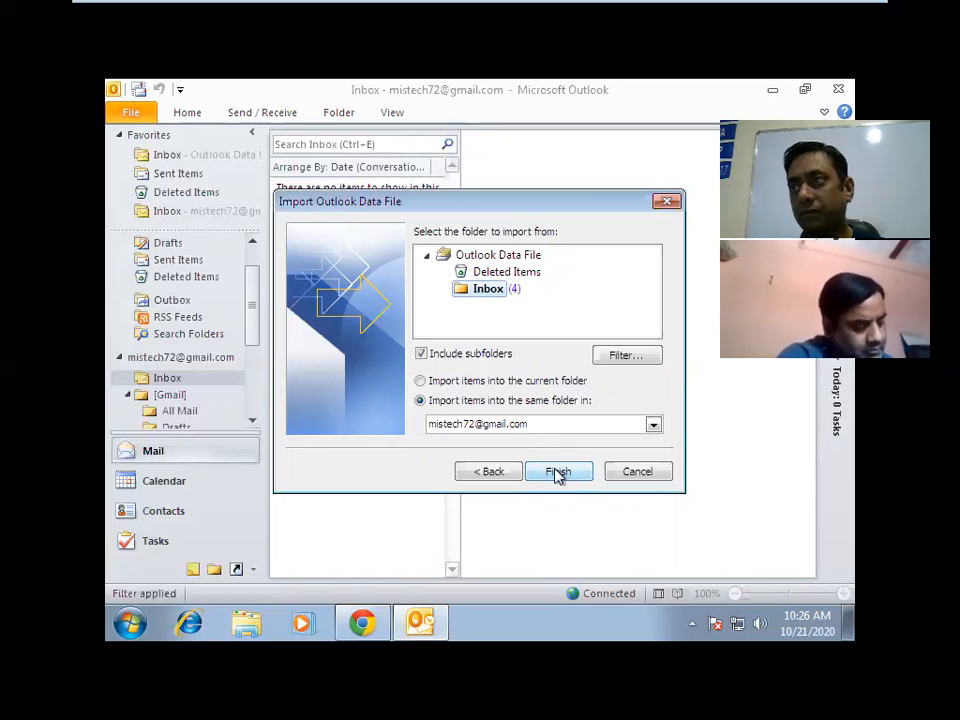
{"action": "left_click", "coordinate": [558, 472]}
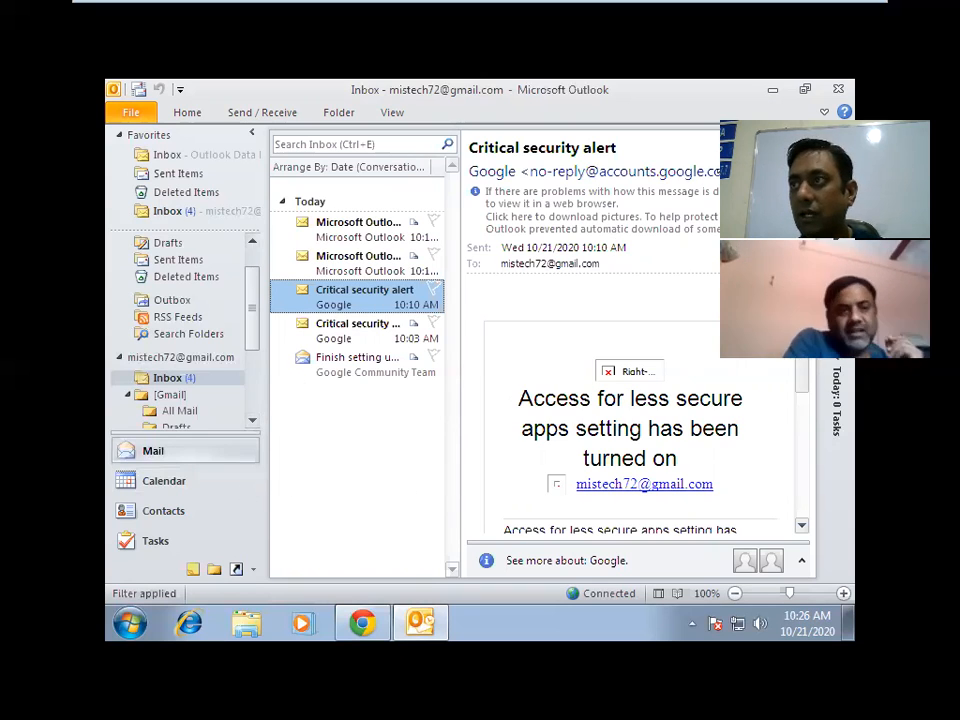
Close the Outlook window.
{"action": "left_click", "coordinate": [839, 91]}
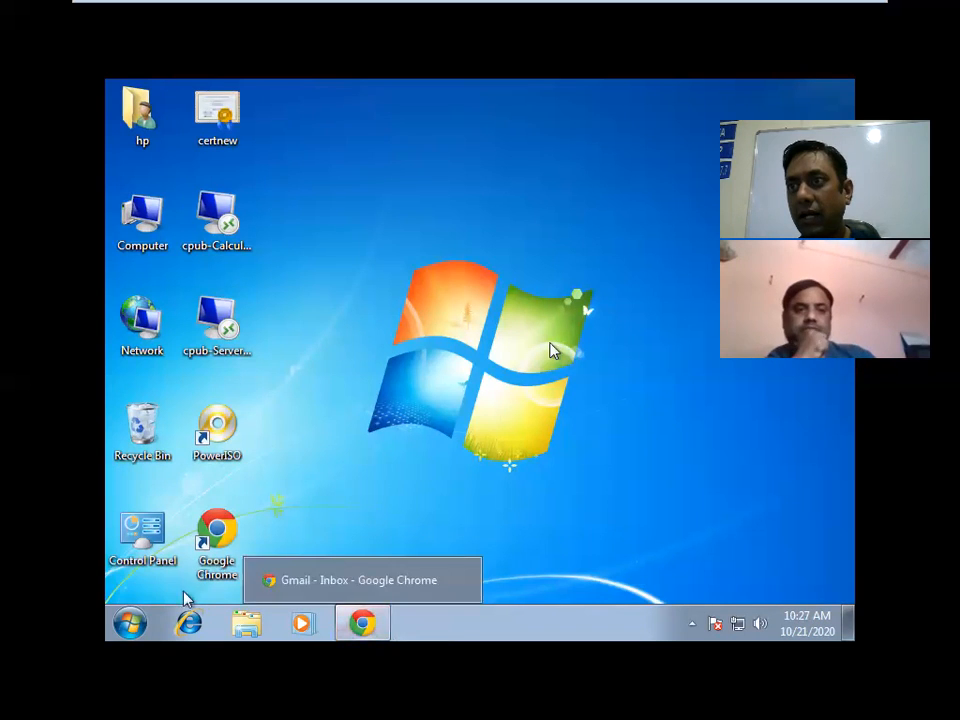
{"action": "left_click", "coordinate": [128, 623]}
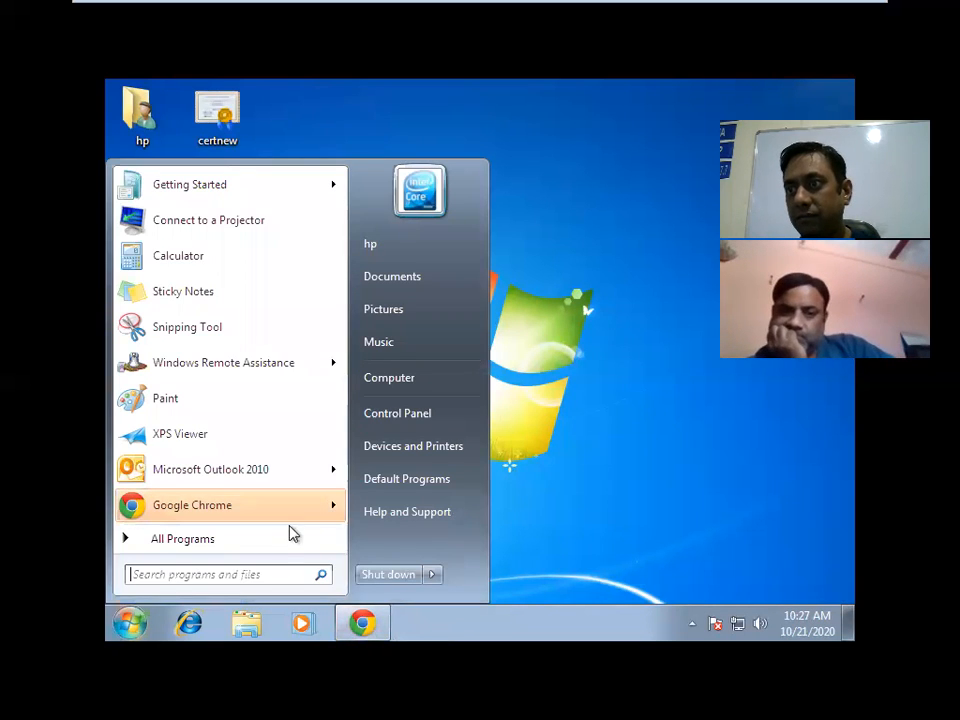
{"action": "left_click", "coordinate": [275, 545]}
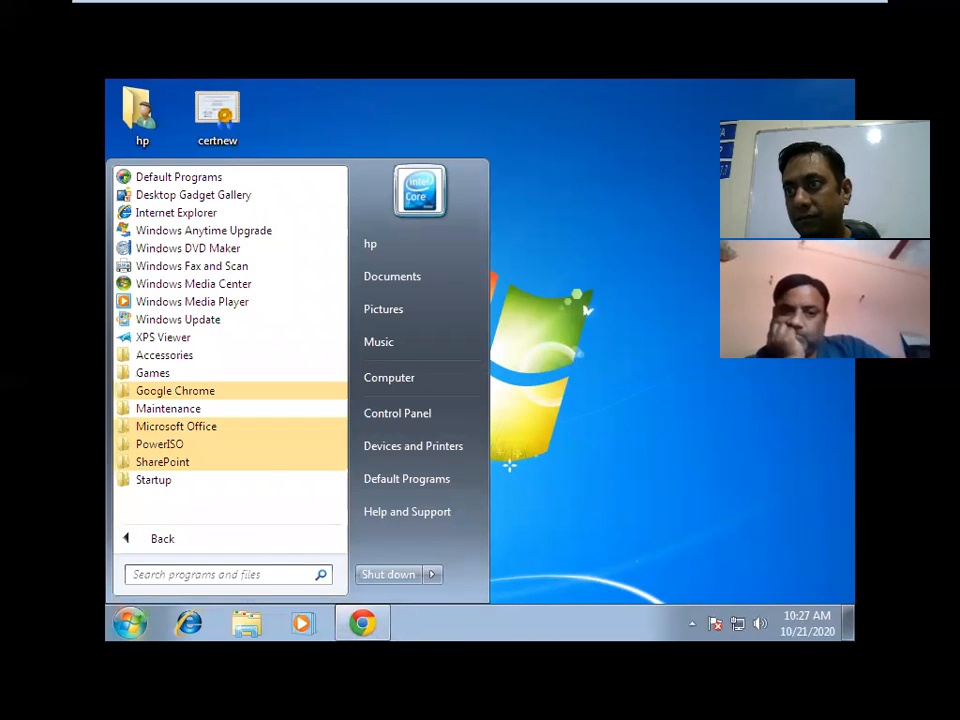
{"action": "left_click", "coordinate": [630, 370]}
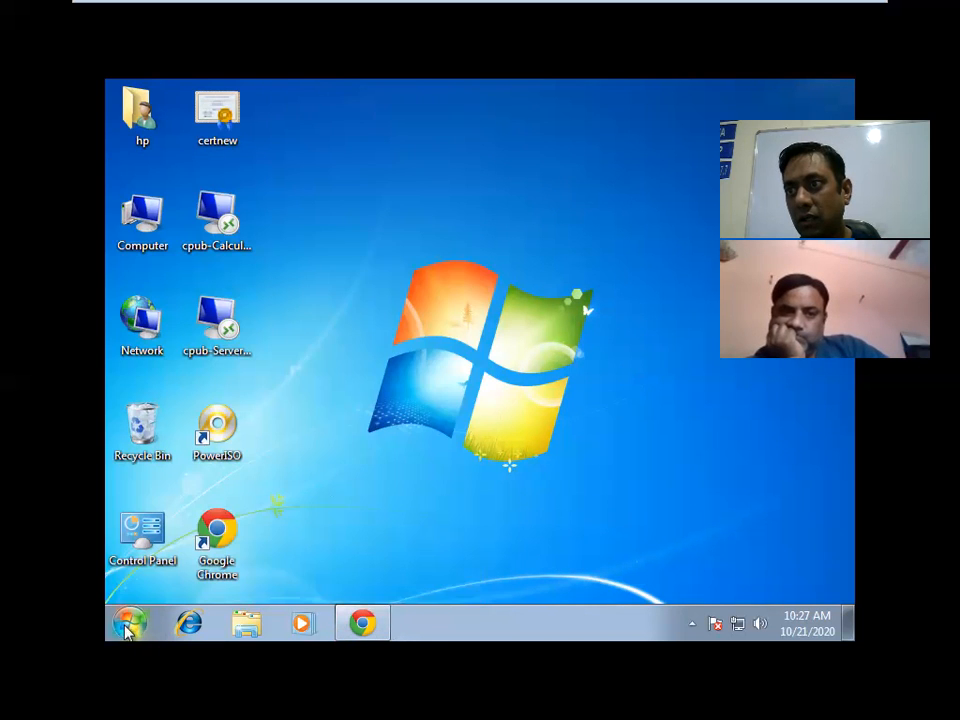
{"action": "left_click", "coordinate": [128, 623]}
{"action": "left_click", "coordinate": [213, 474]}
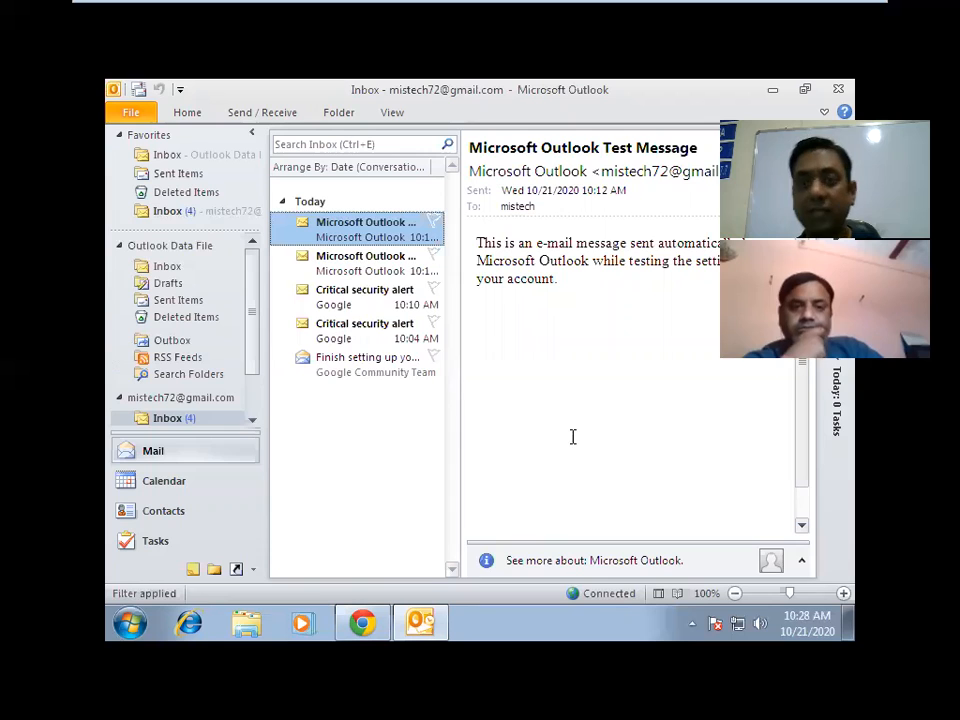
{"action": "left_click", "coordinate": [838, 90]}
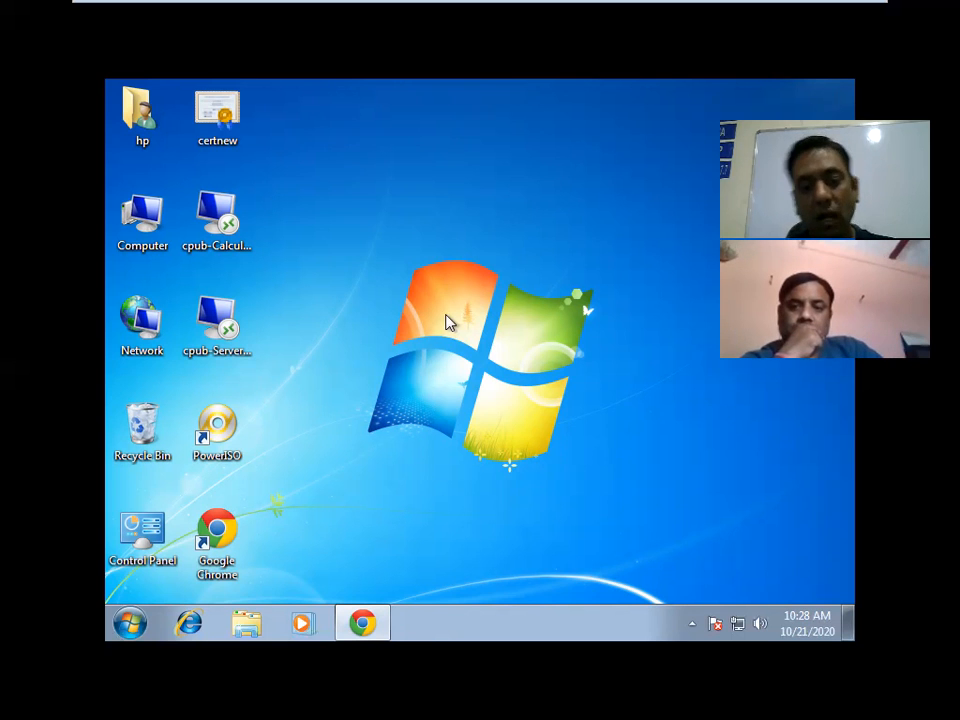
Navigate through Computer > Local Disk (C:) > Users > hp.hp-PC to the My Documents folder.
{"action": "double_click", "coordinate": [143, 221]}
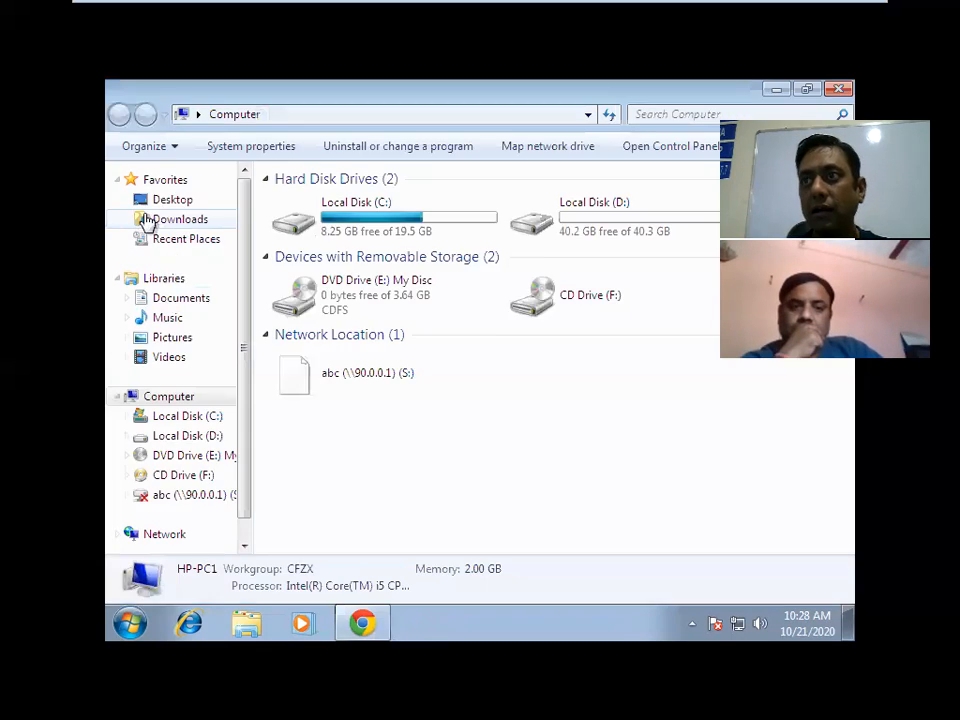
{"action": "double_click", "coordinate": [379, 204]}
{"action": "double_click", "coordinate": [303, 240]}
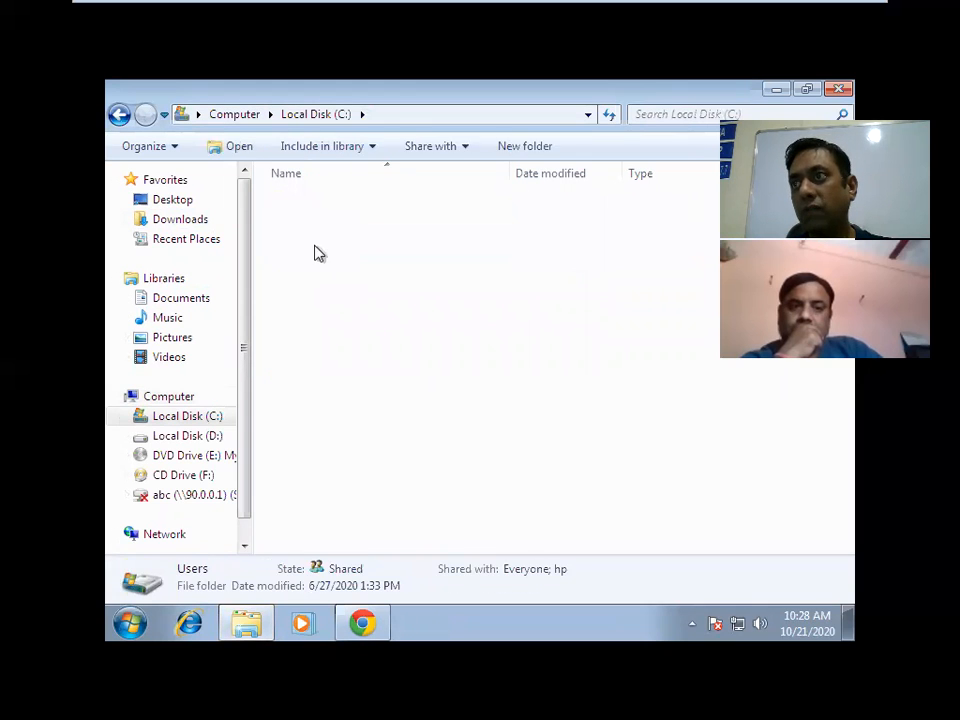
{"action": "double_click", "coordinate": [299, 261]}
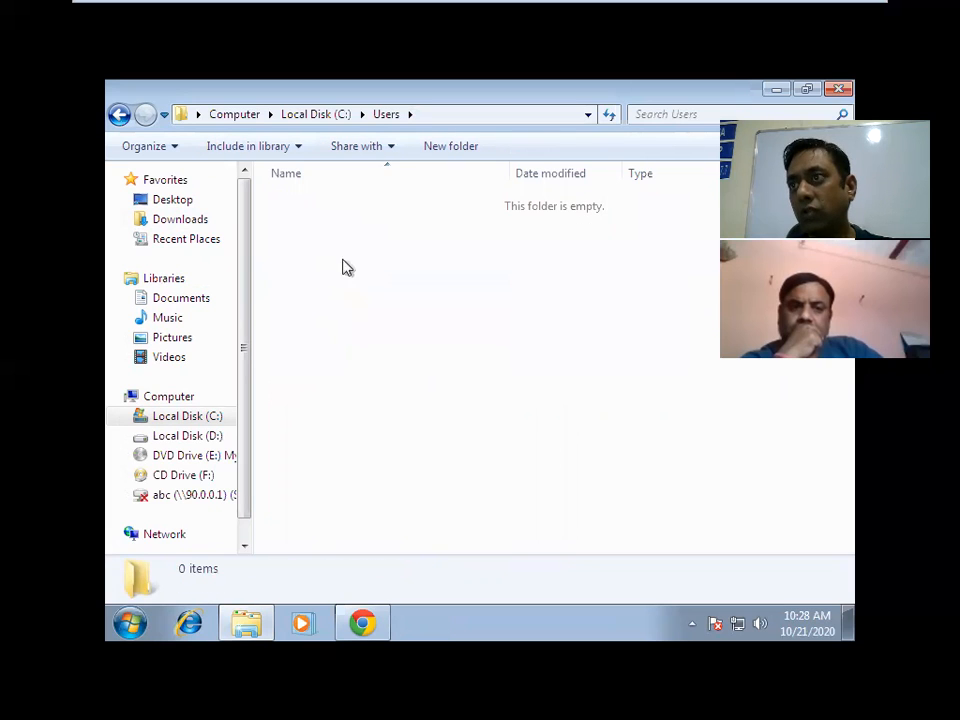
{"action": "left_click", "coordinate": [118, 118]}
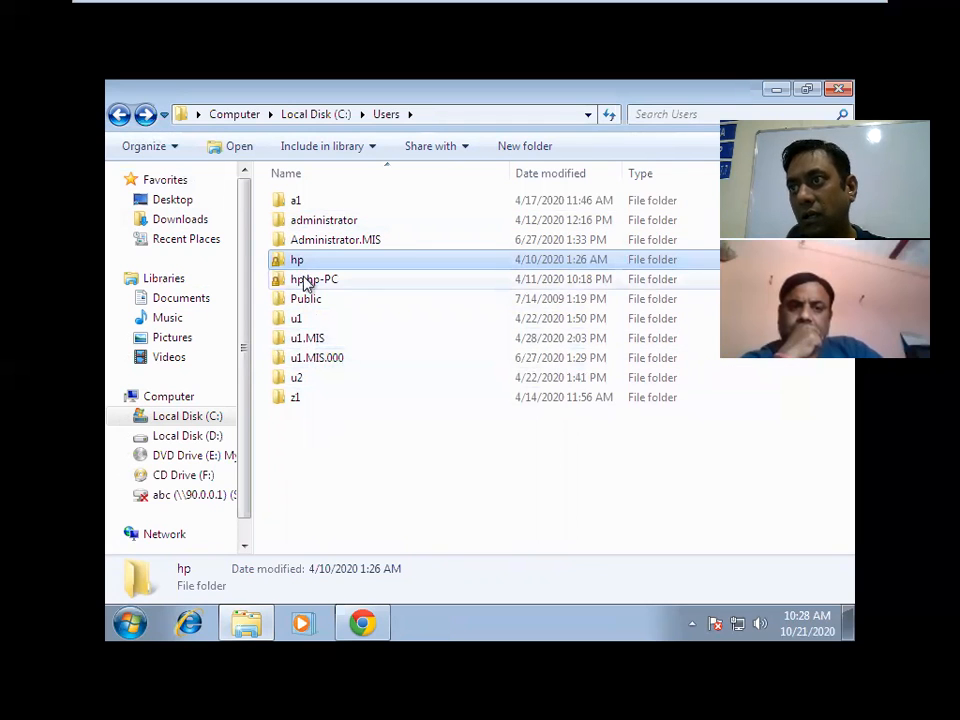
{"action": "double_click", "coordinate": [307, 283]}
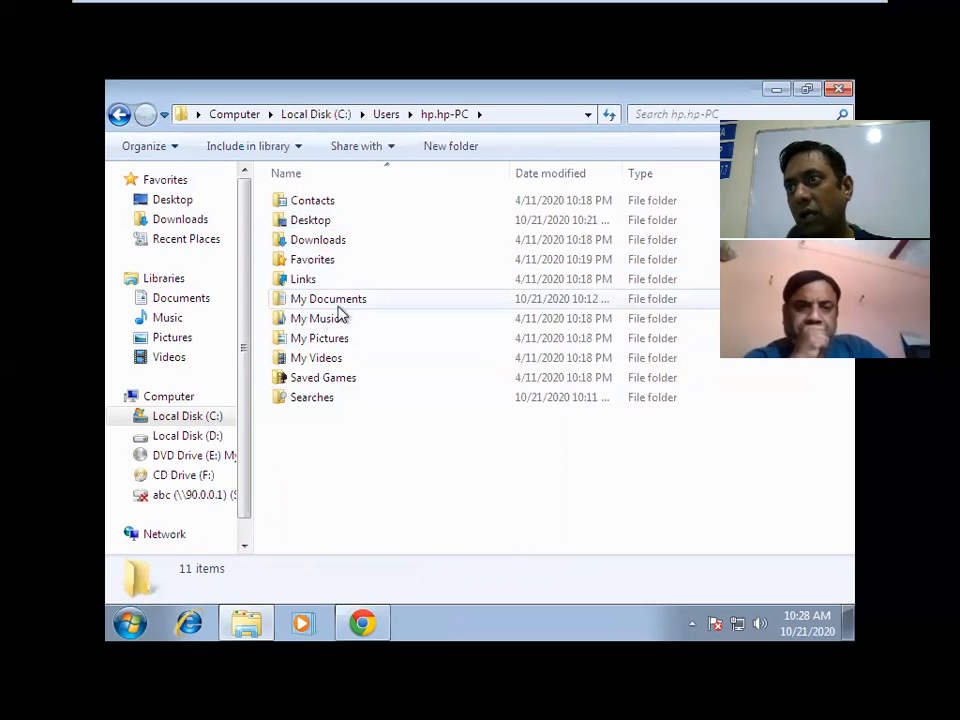
{"action": "double_click", "coordinate": [328, 300]}
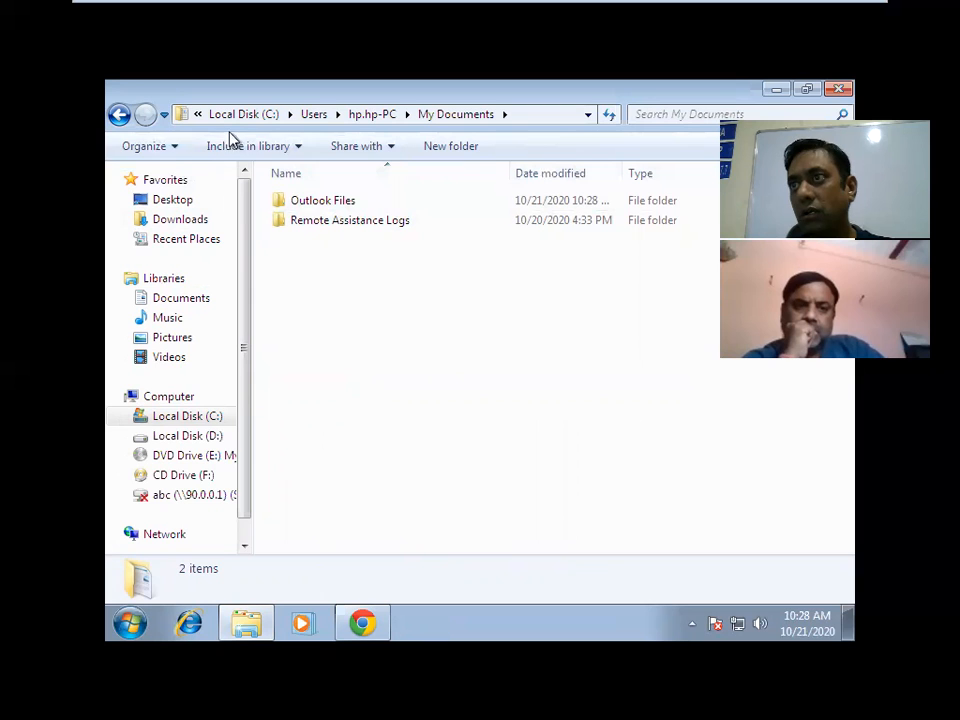
{"action": "left_click", "coordinate": [176, 150]}
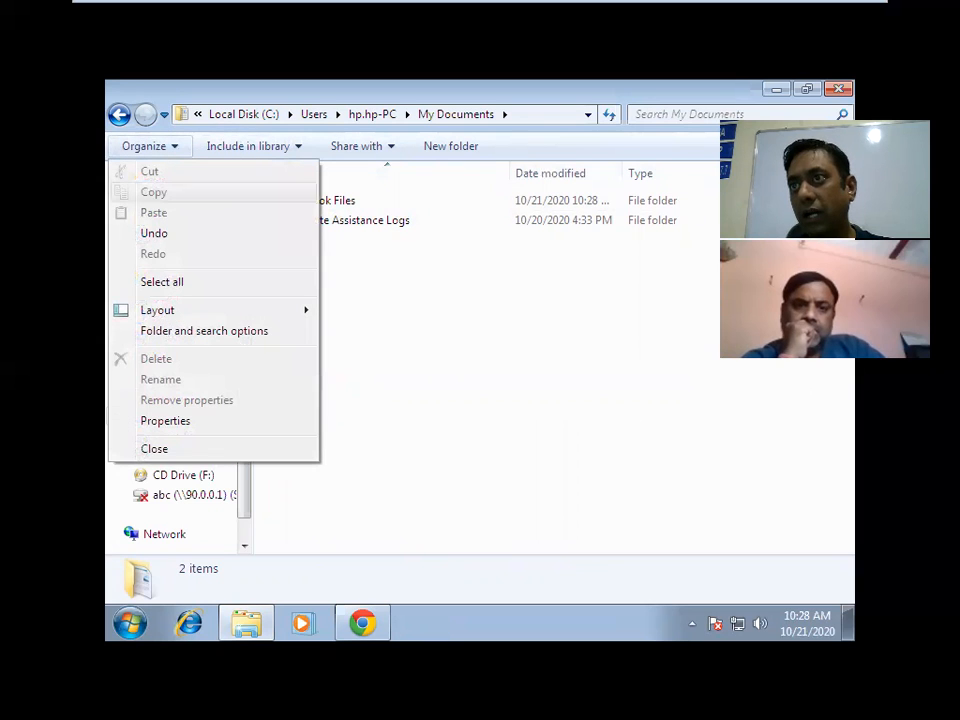
In Folder Options, show hidden files and uncheck Hide empty drives and Hide extensions.
{"action": "left_click", "coordinate": [173, 334]}
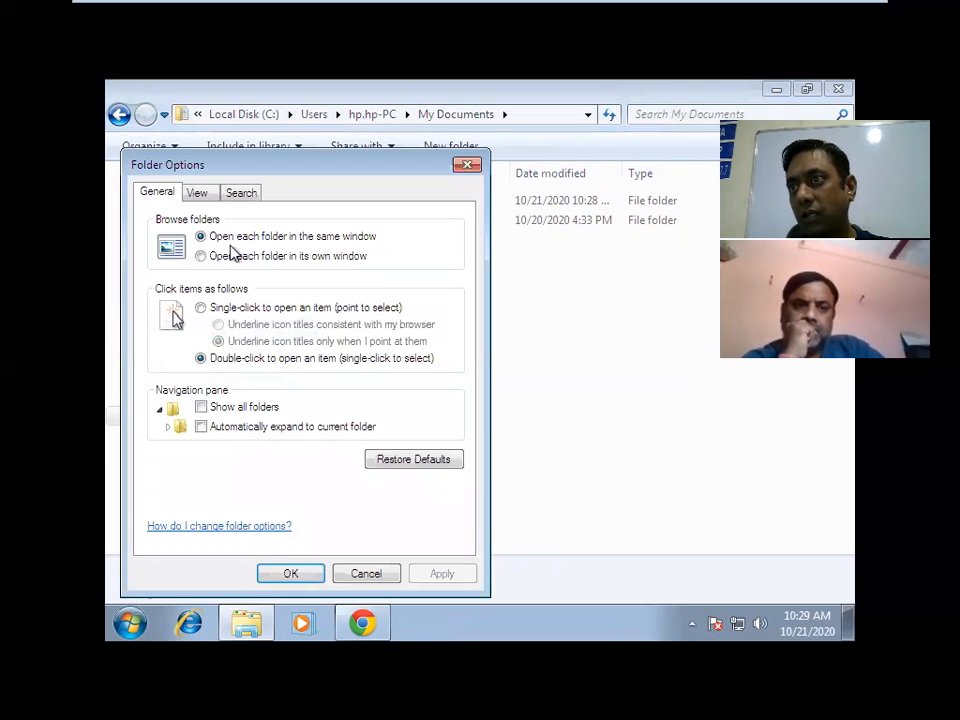
{"action": "left_click", "coordinate": [205, 195]}
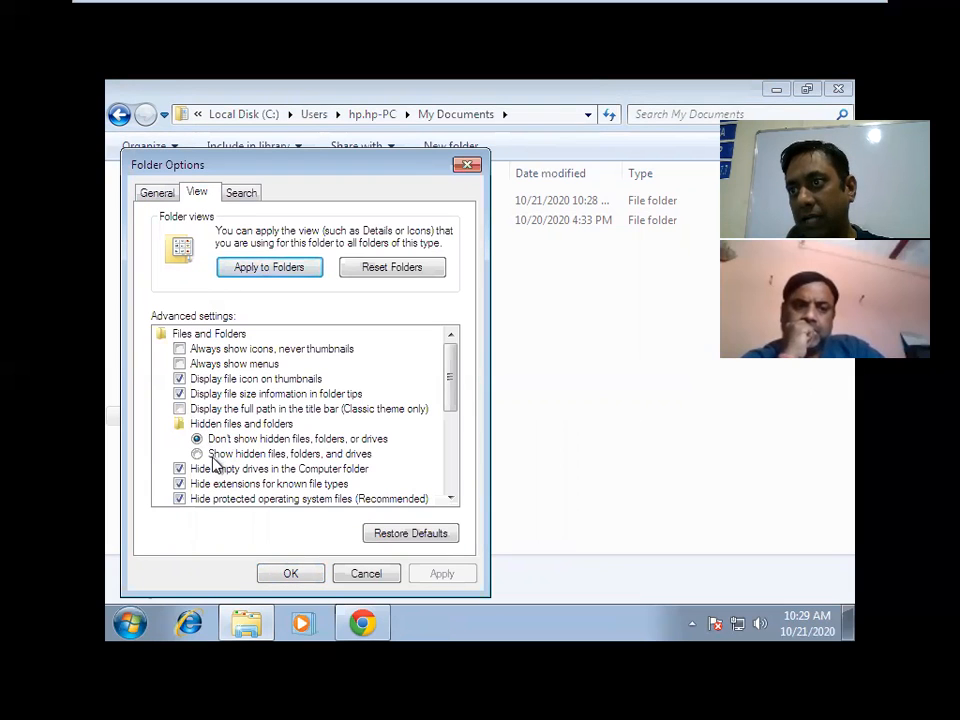
{"action": "left_click", "coordinate": [213, 458]}
{"action": "left_click", "coordinate": [180, 469]}
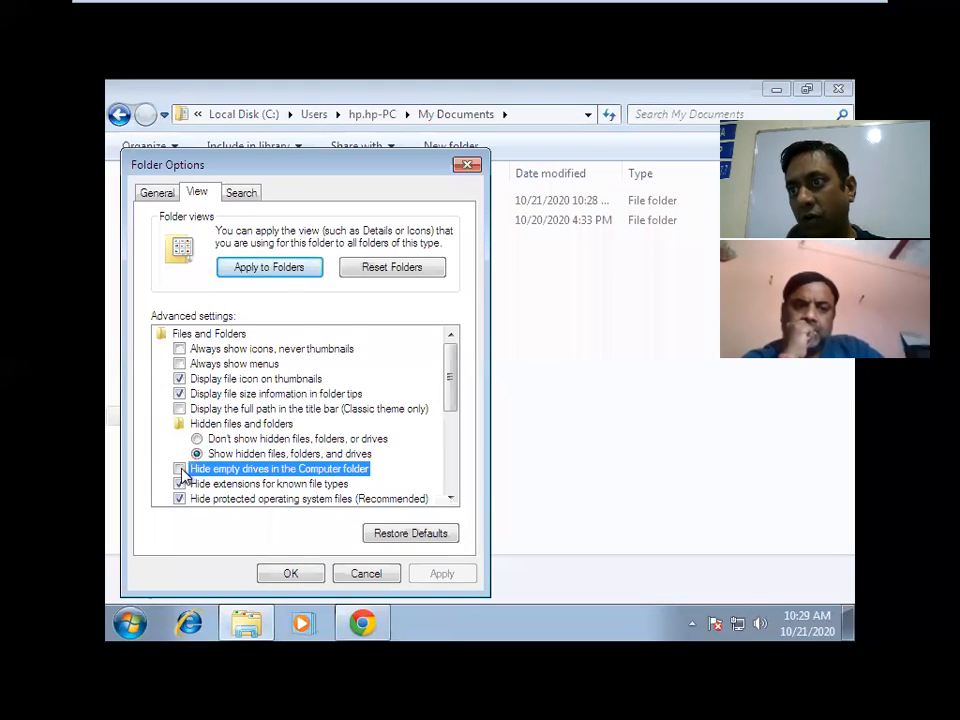
{"action": "left_click", "coordinate": [180, 484]}
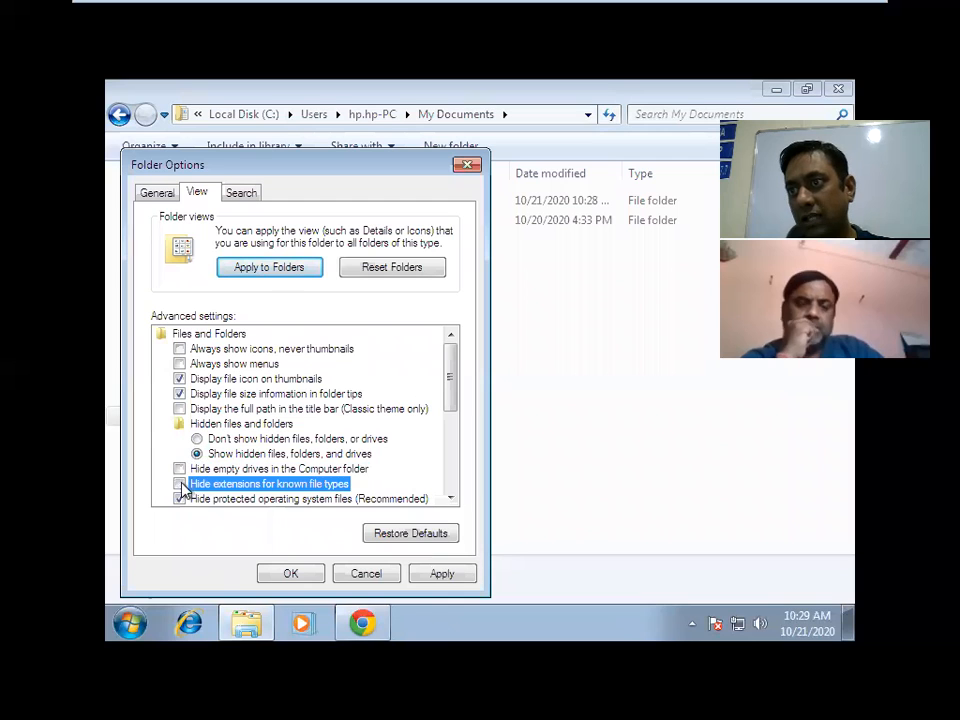
{"action": "left_click", "coordinate": [451, 497]}
{"action": "left_click", "coordinate": [451, 497]}
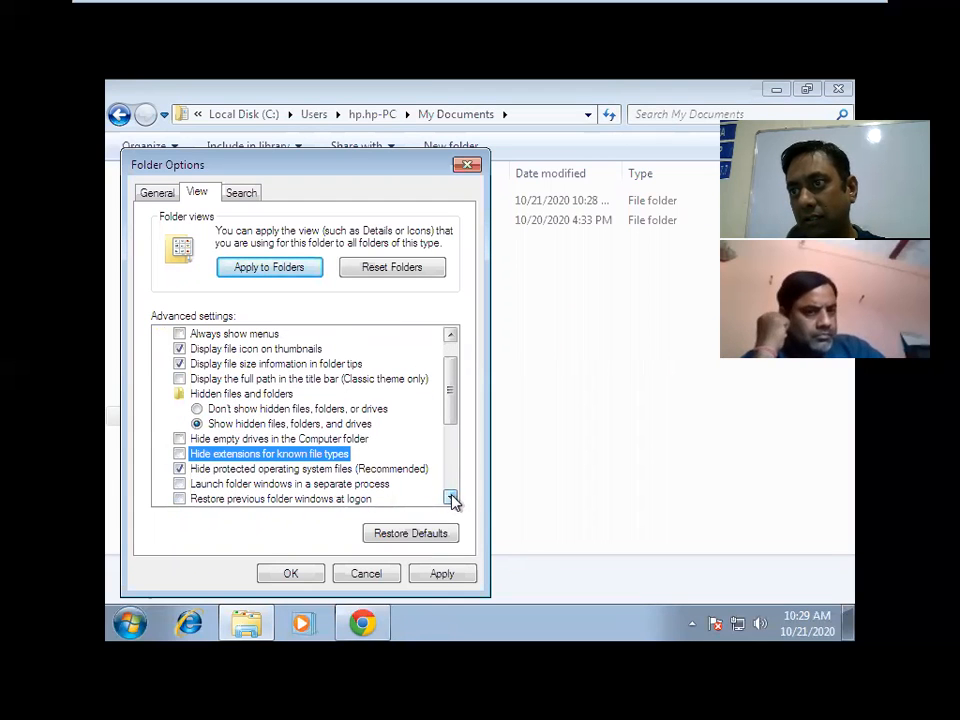
{"action": "left_click", "coordinate": [441, 574]}
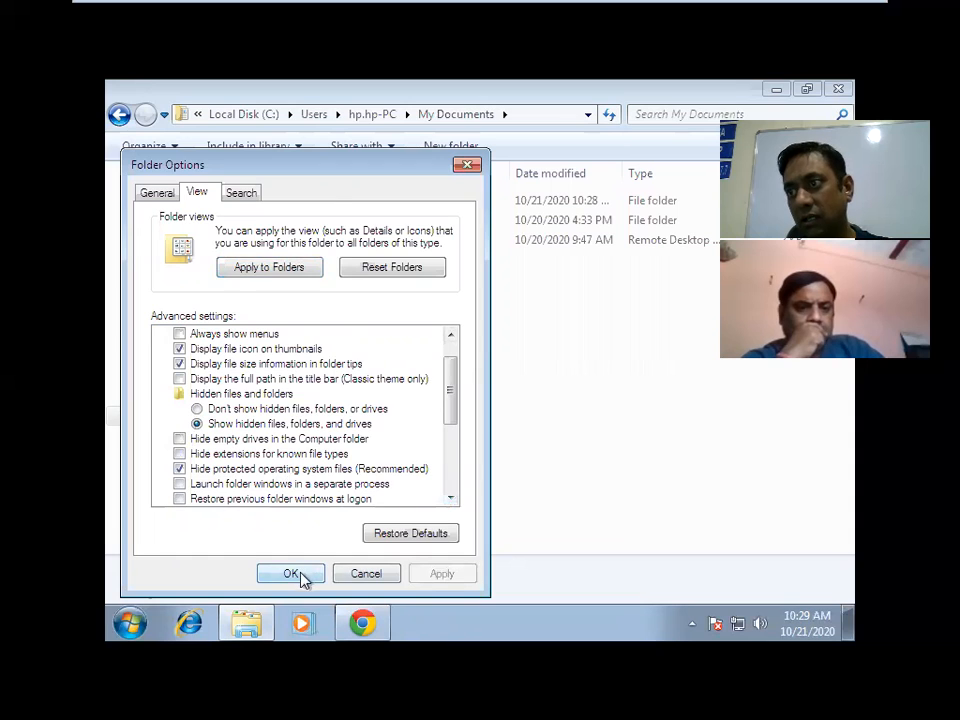
{"action": "left_click", "coordinate": [300, 575]}
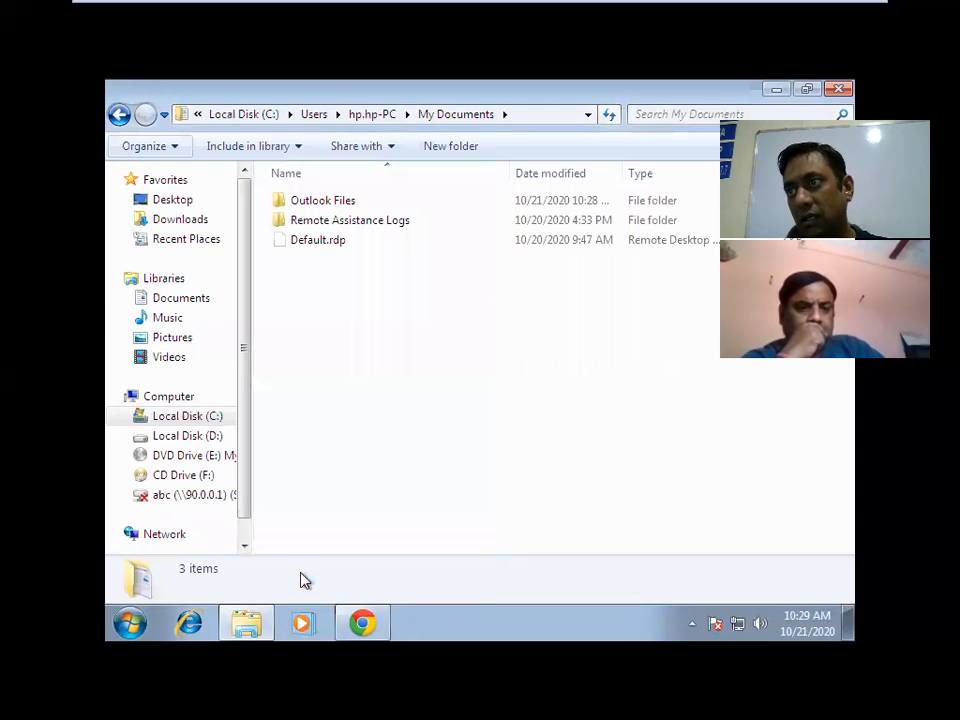
Go back to Users and open hp.hp-PC > AppData > Local > Microsoft > Outlook.
{"action": "left_click", "coordinate": [120, 114]}
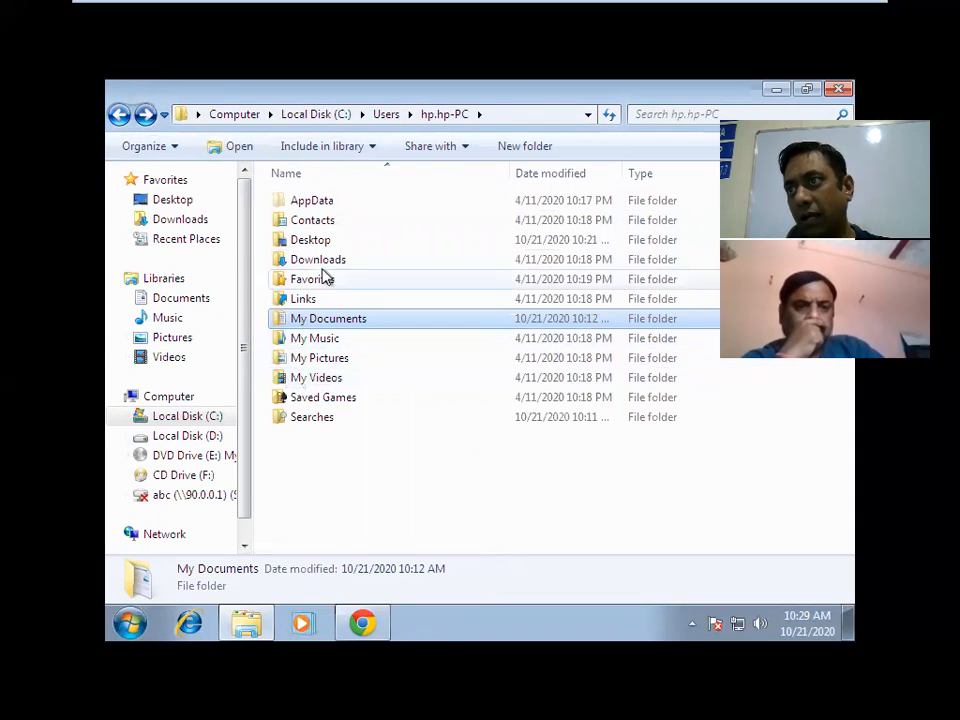
{"action": "left_click", "coordinate": [119, 114]}
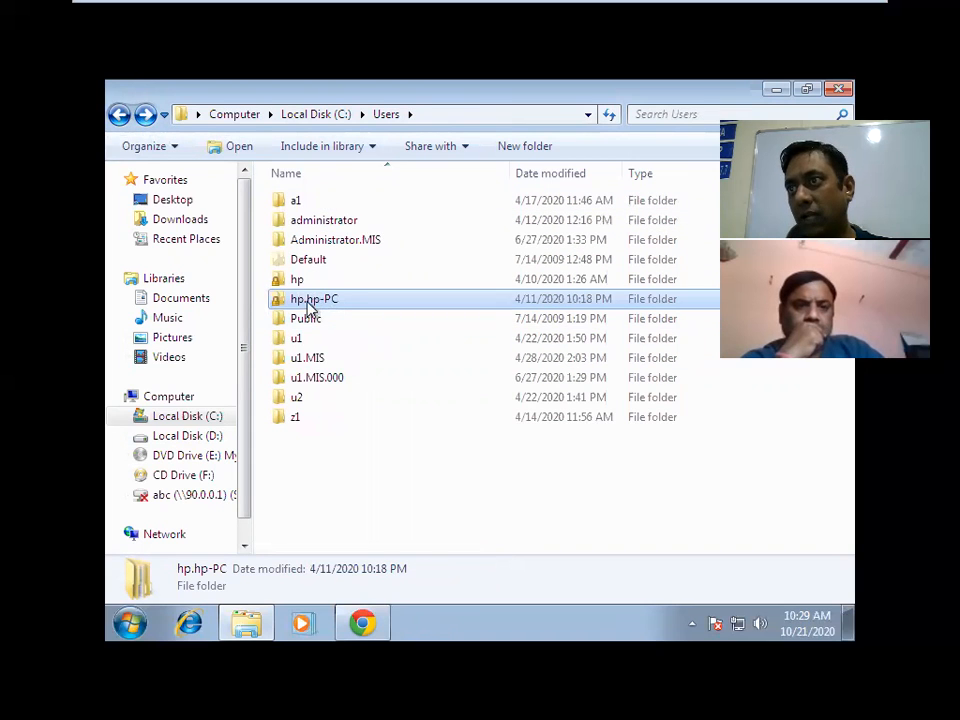
{"action": "double_click", "coordinate": [325, 302]}
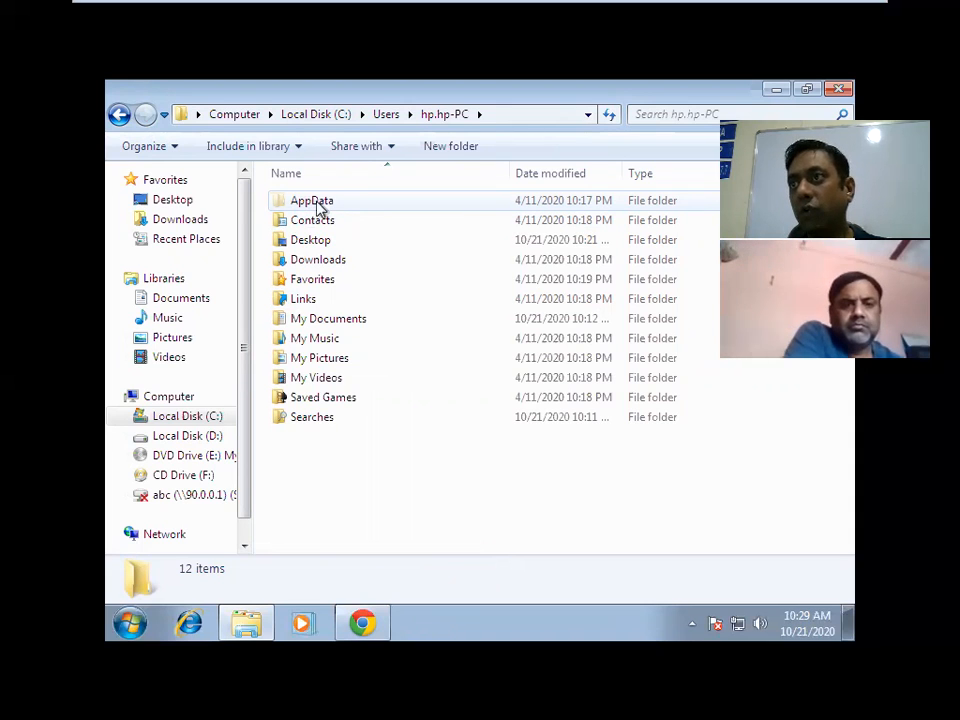
{"action": "double_click", "coordinate": [318, 206]}
{"action": "left_click", "coordinate": [318, 203]}
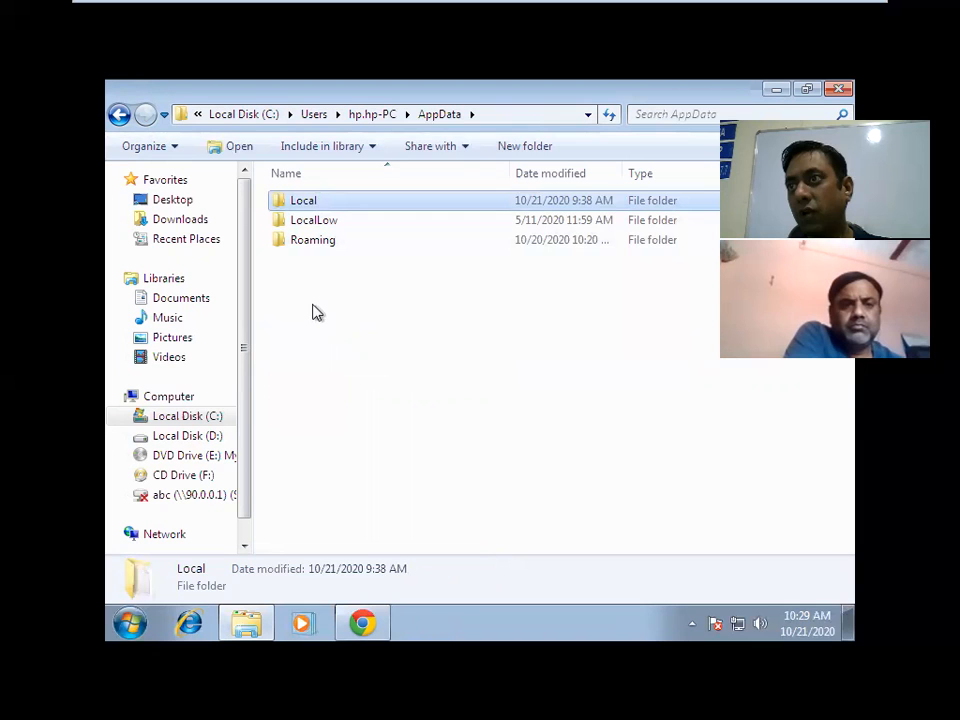
{"action": "left_click", "coordinate": [304, 259]}
{"action": "double_click", "coordinate": [306, 202]}
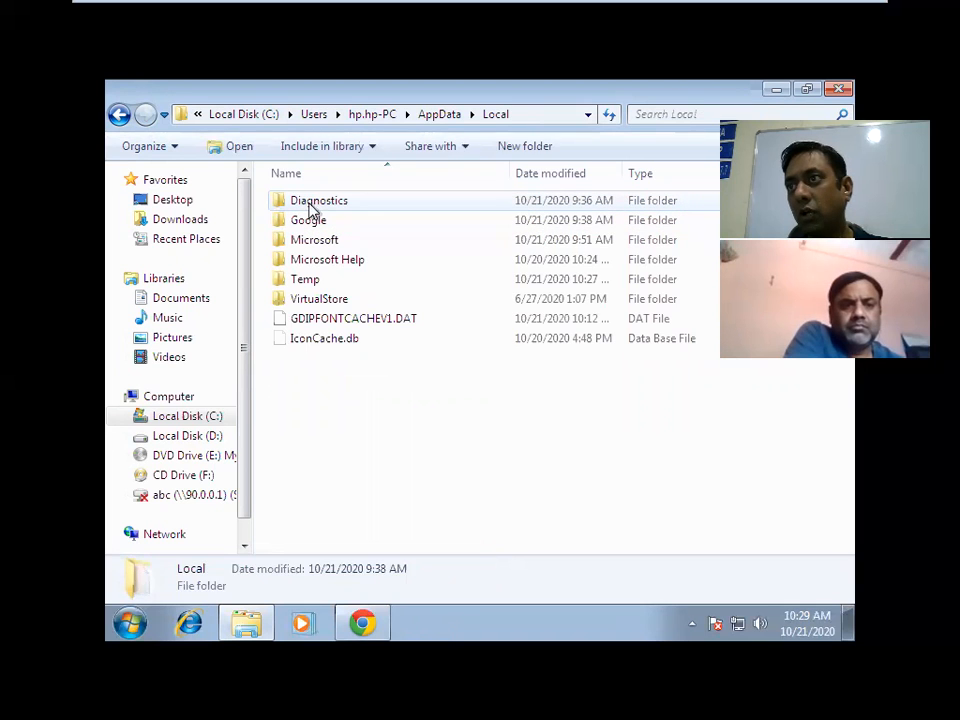
{"action": "double_click", "coordinate": [331, 245]}
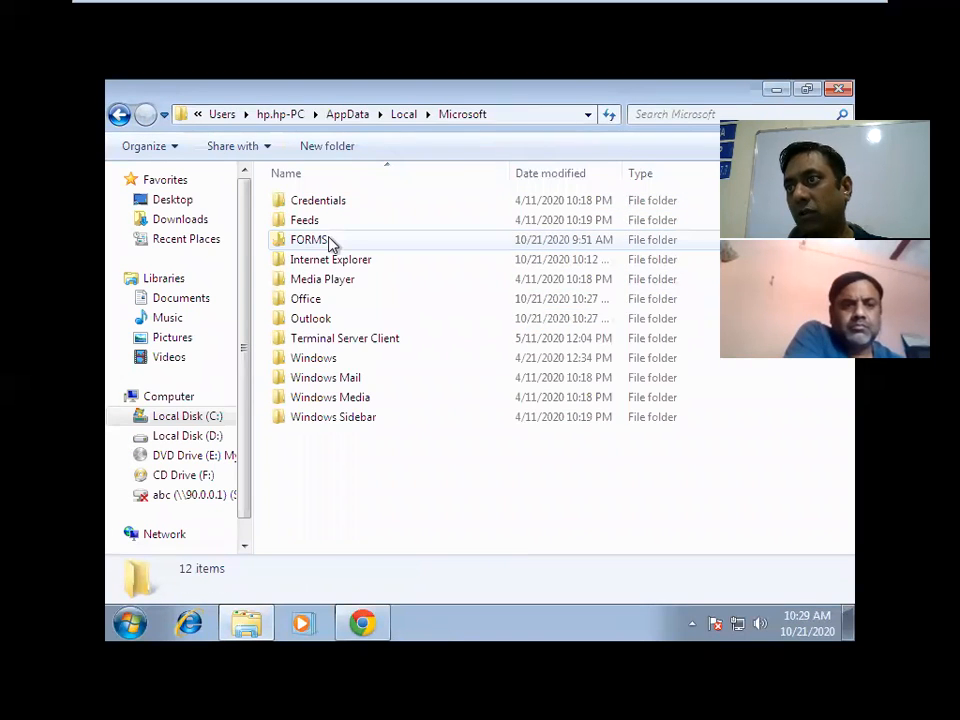
{"action": "double_click", "coordinate": [310, 321]}
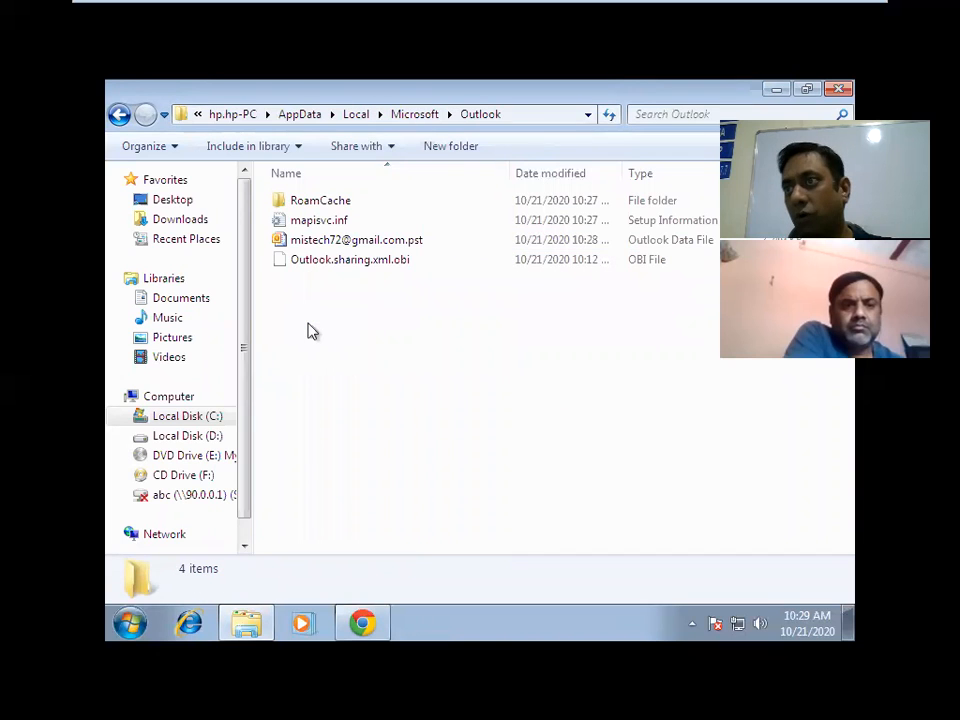
Inspect the .pst file and the folder's full path, then minimize the VMware window.
{"action": "left_click", "coordinate": [418, 250]}
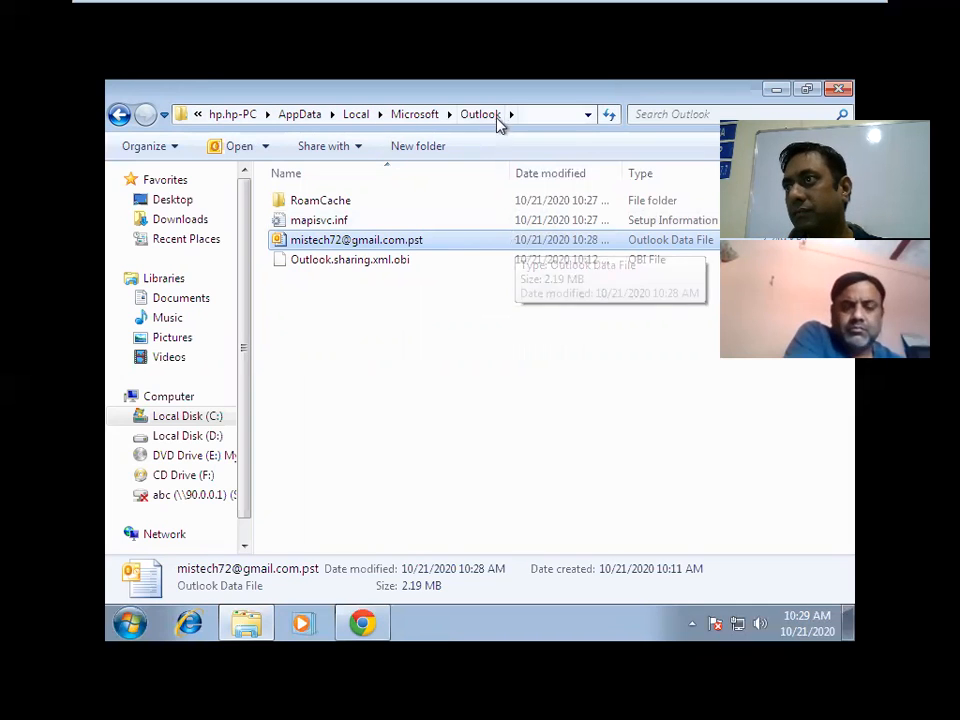
{"action": "left_click", "coordinate": [565, 115]}
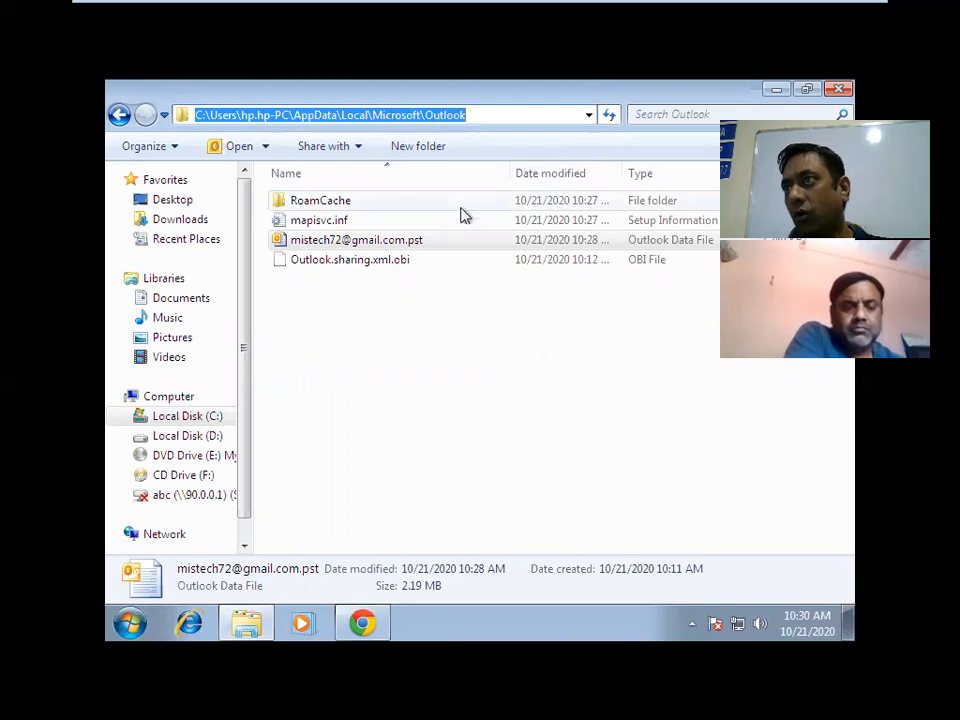
{"action": "mouse_move", "coordinate": [804, 4]}
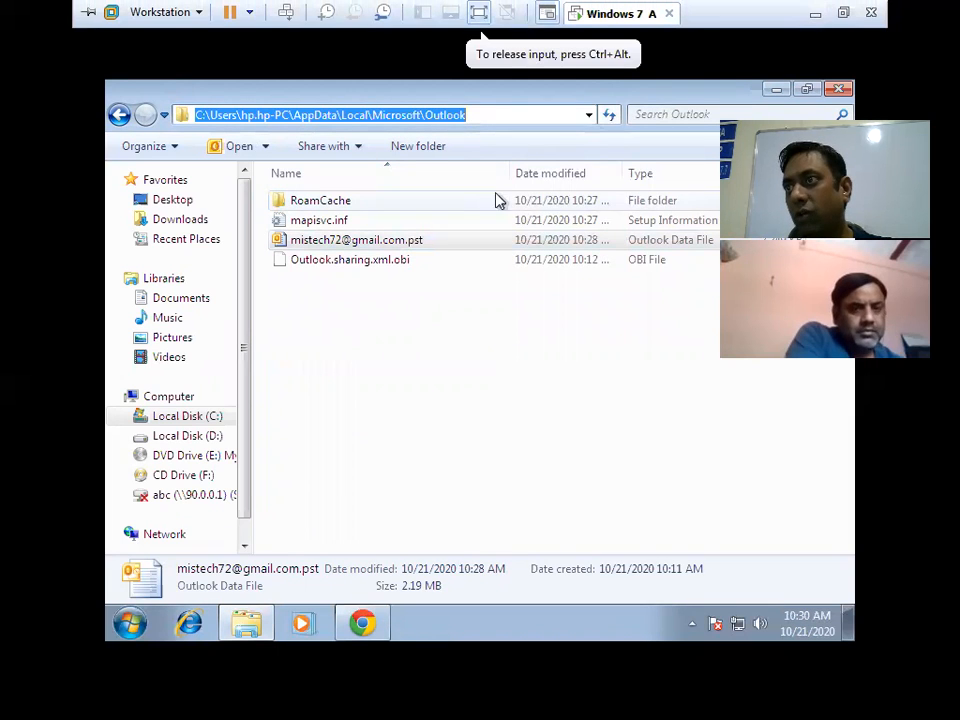
{"action": "left_click", "coordinate": [476, 241]}
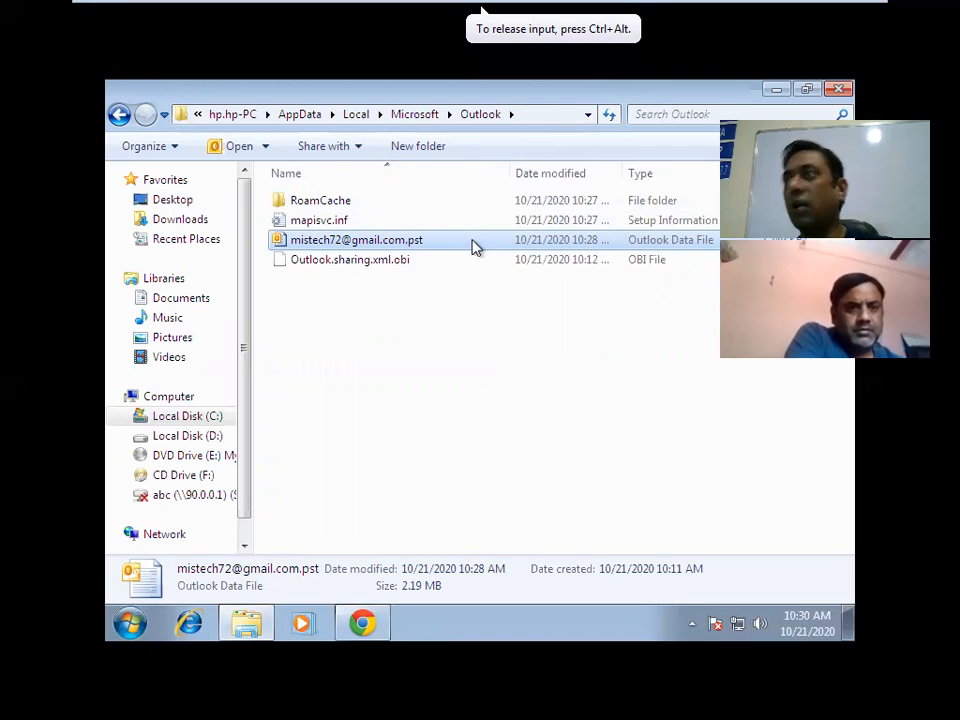
{"action": "left_click", "coordinate": [410, 331]}
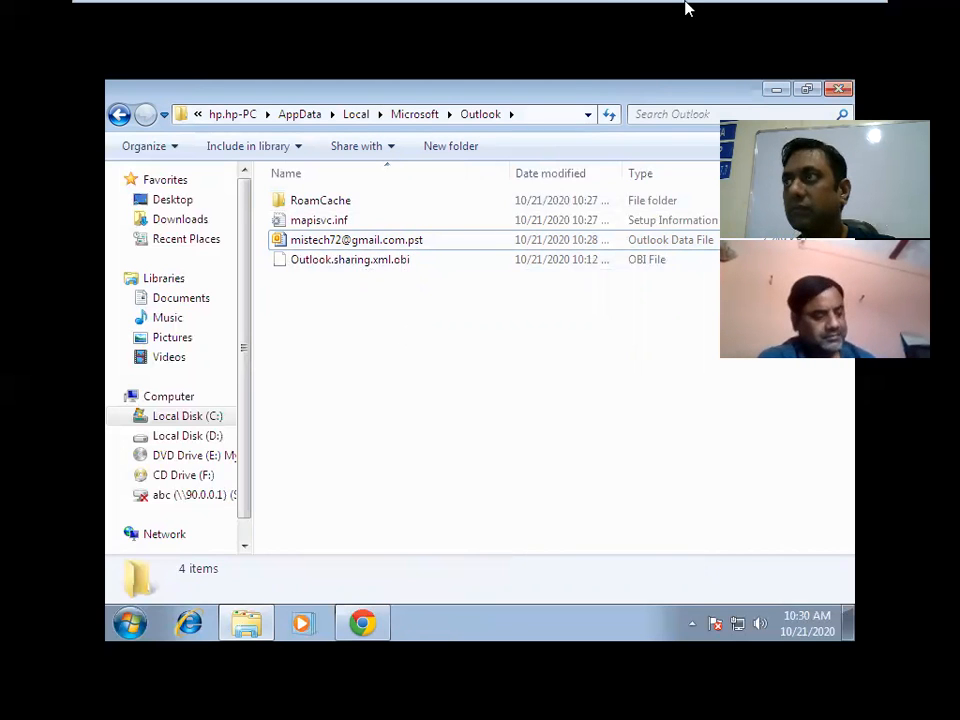
{"action": "mouse_move", "coordinate": [686, 5]}
{"action": "left_click", "coordinate": [815, 15]}
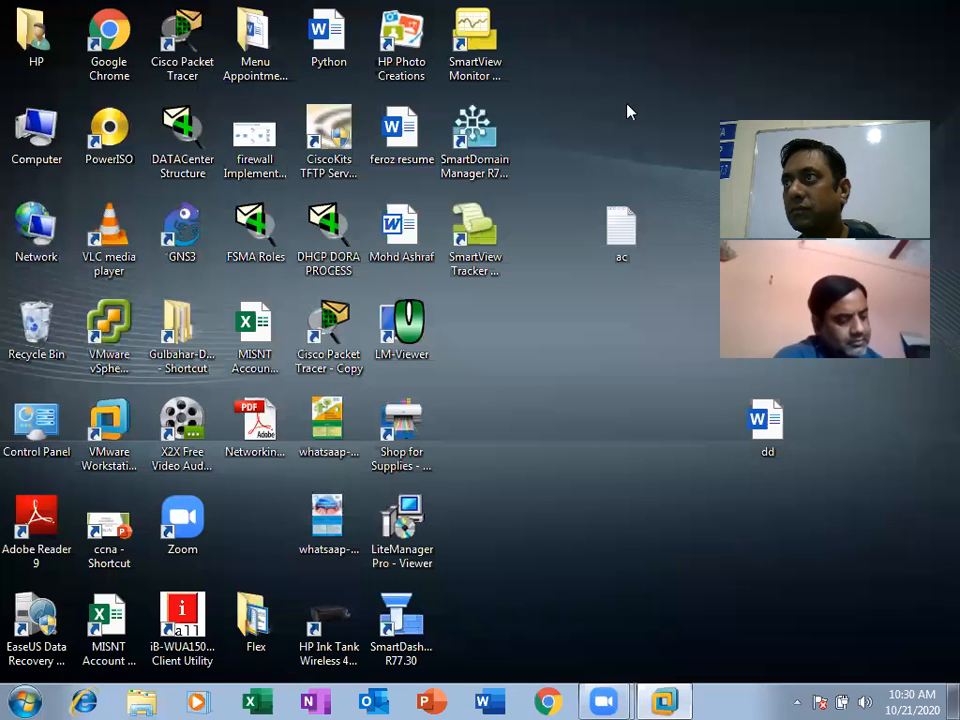